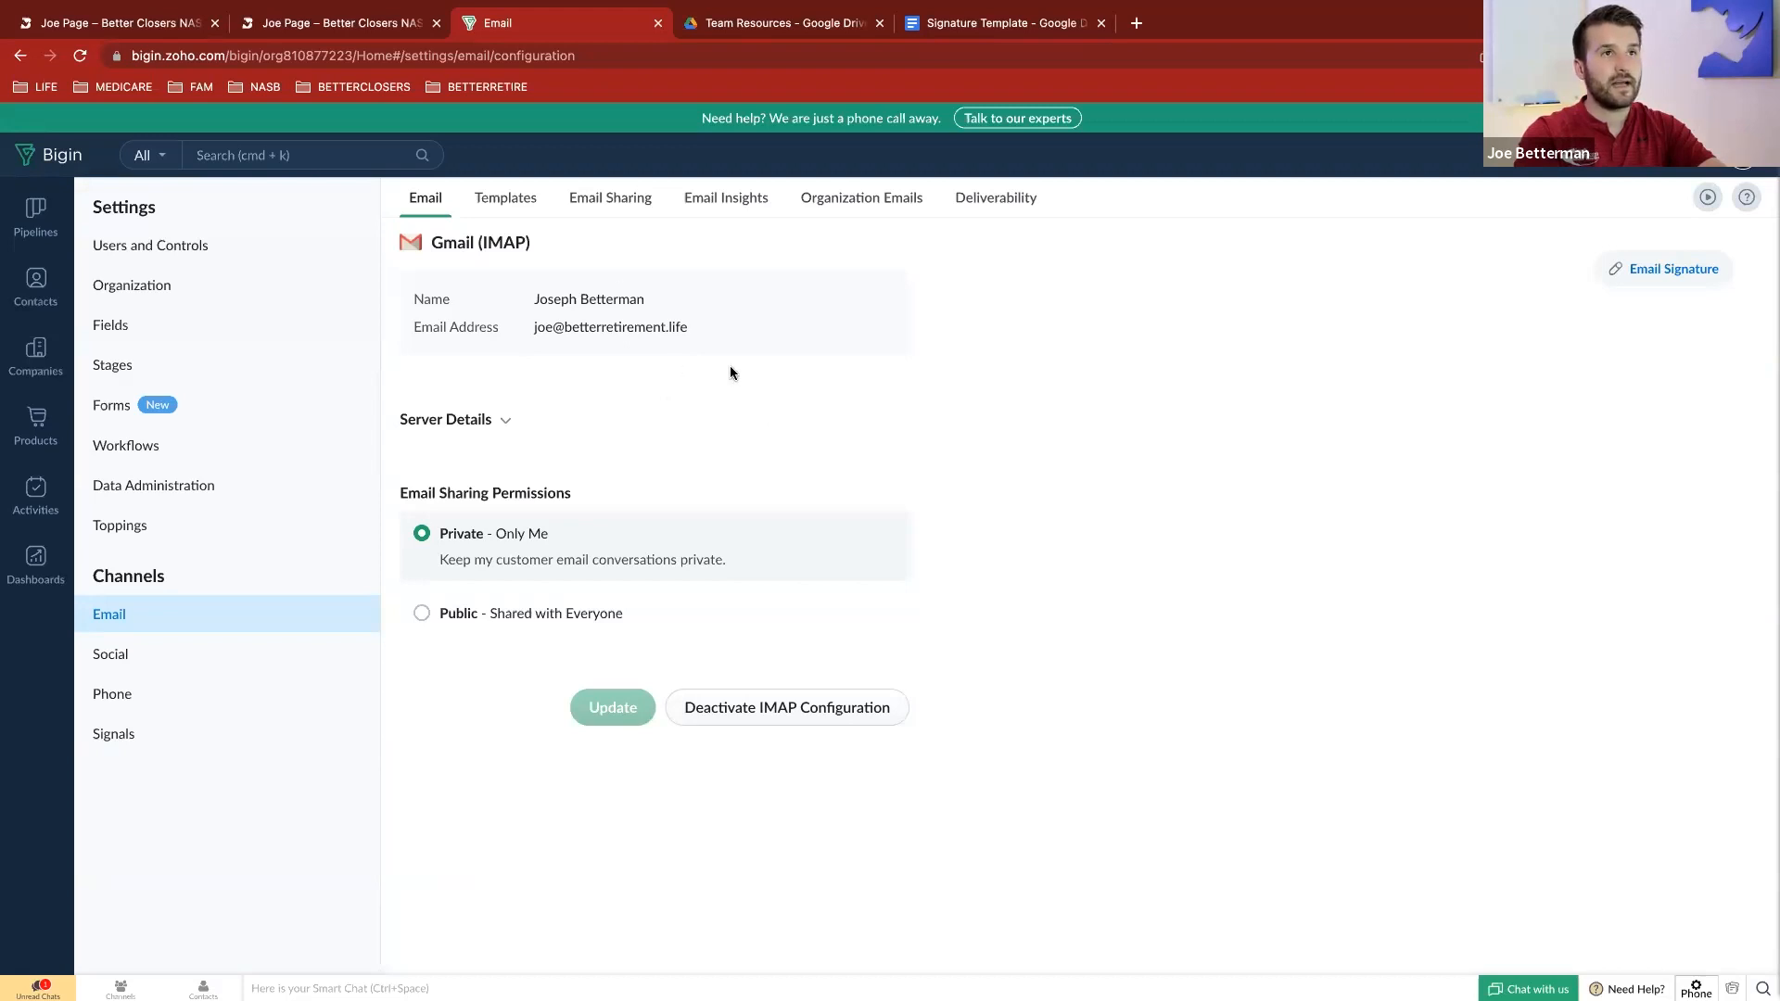
# Open the email signature and check the booking page behind its "Choose Your Time Here" link, returning to the signature editor
pyautogui.click(1656, 275)
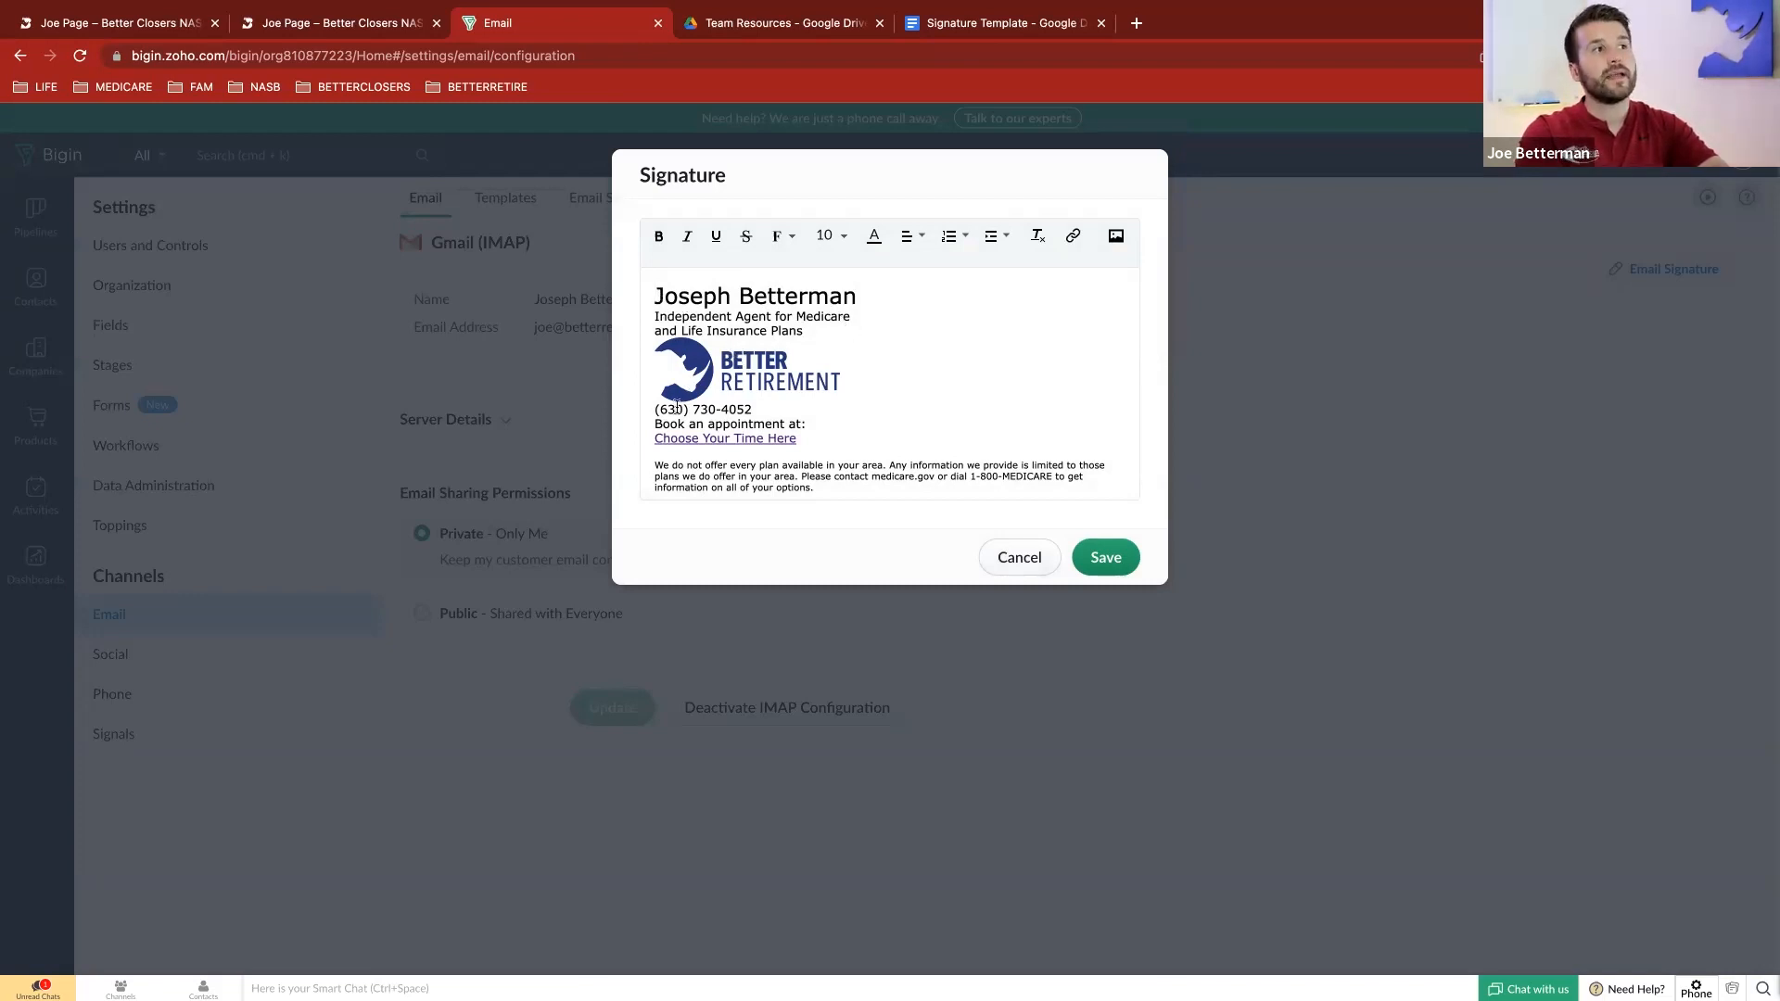
pyautogui.click(729, 440)
pyautogui.click(829, 467)
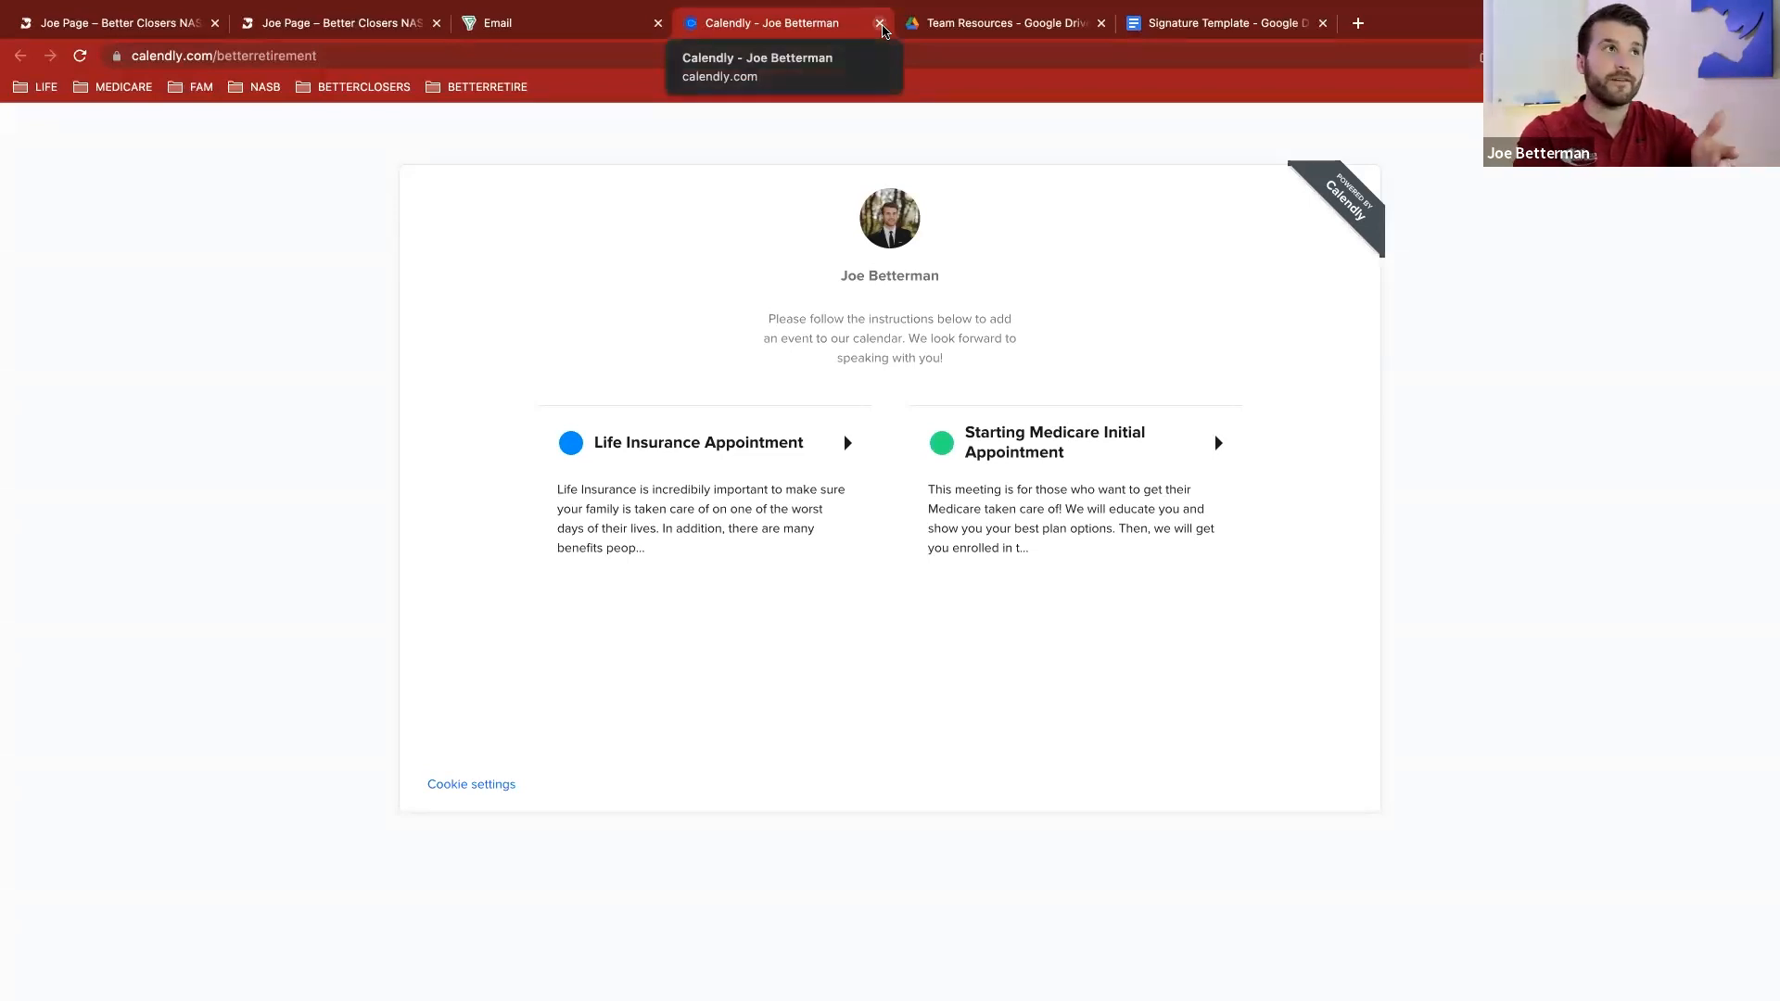
pyautogui.click(880, 24)
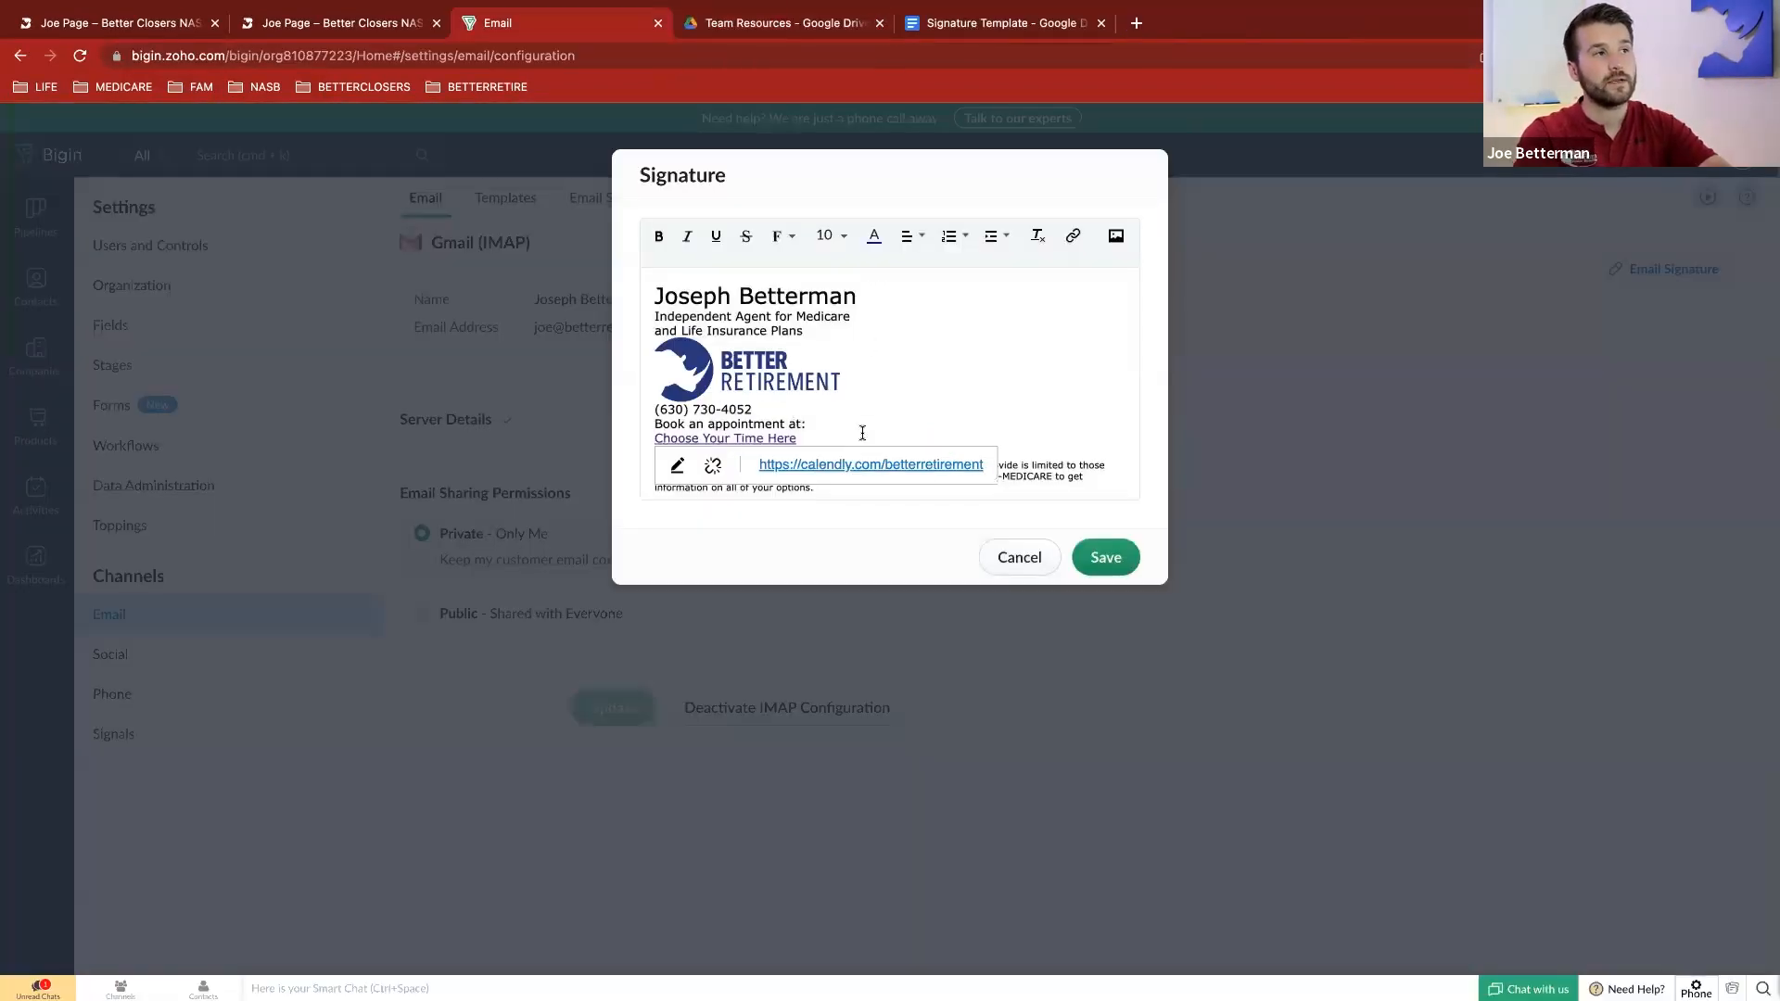
pyautogui.click(1015, 413)
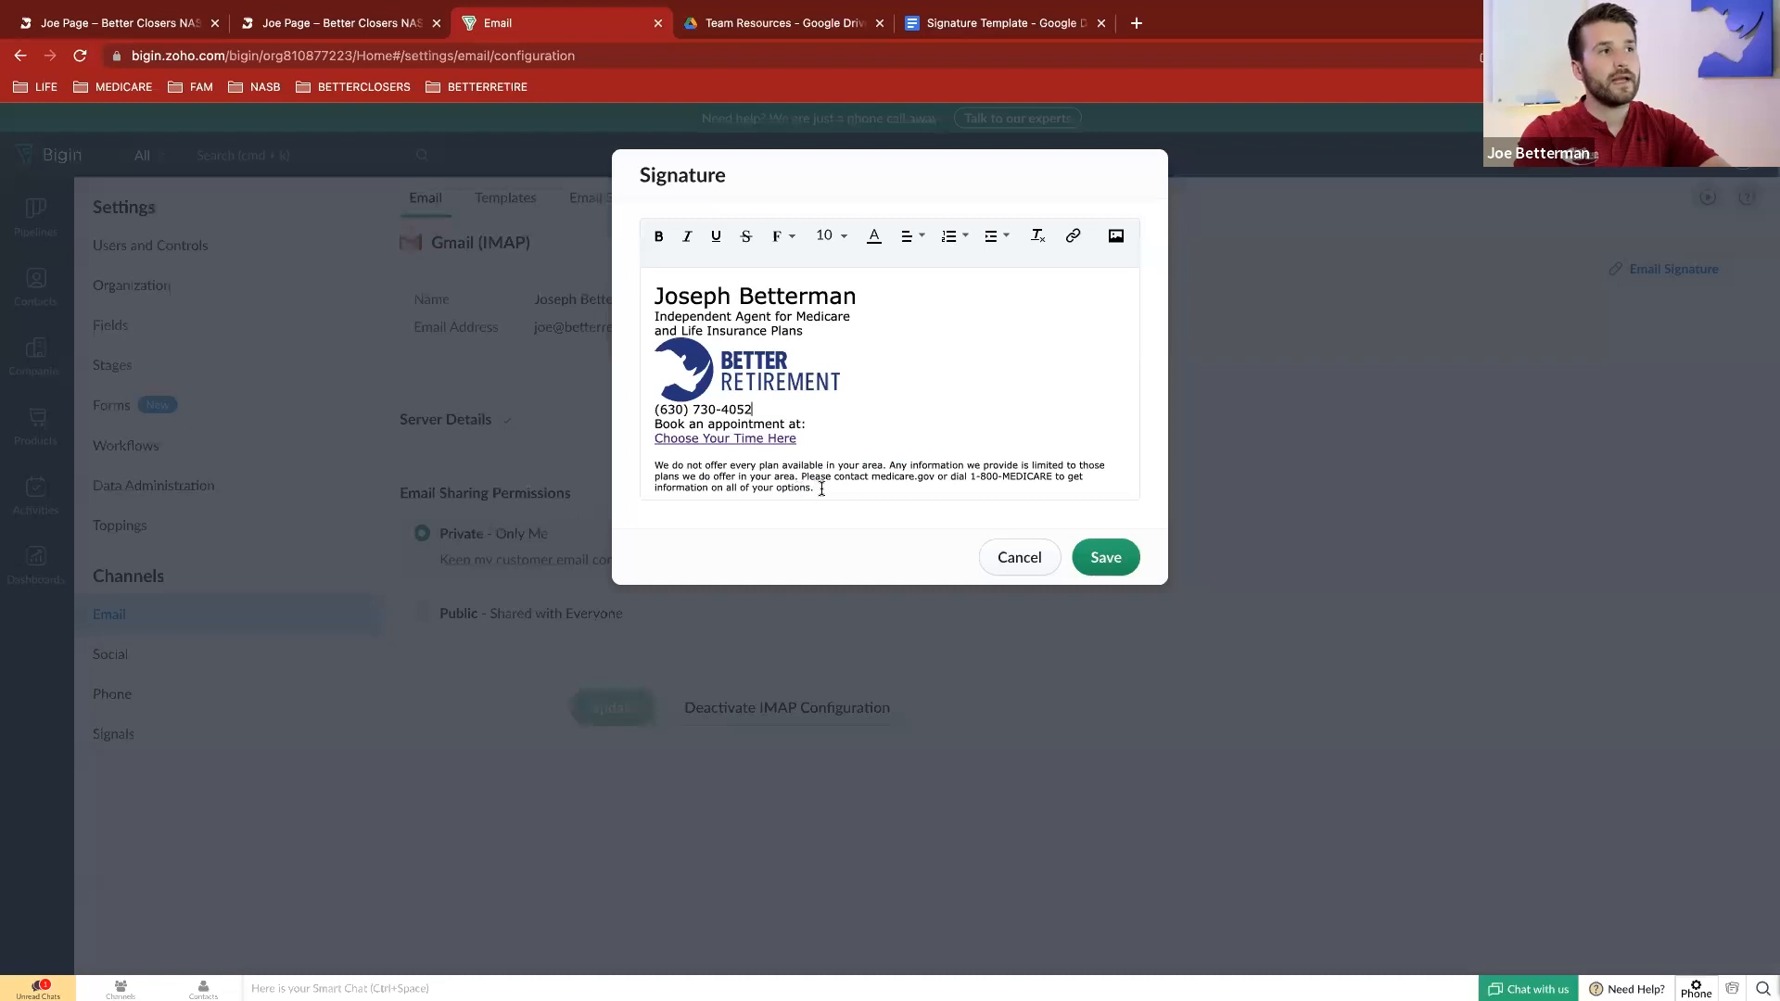
# Highlight the signature's disclaimer and its full content for review, and save the signature
pyautogui.moveTo(822, 488); pyautogui.dragTo(647, 467)
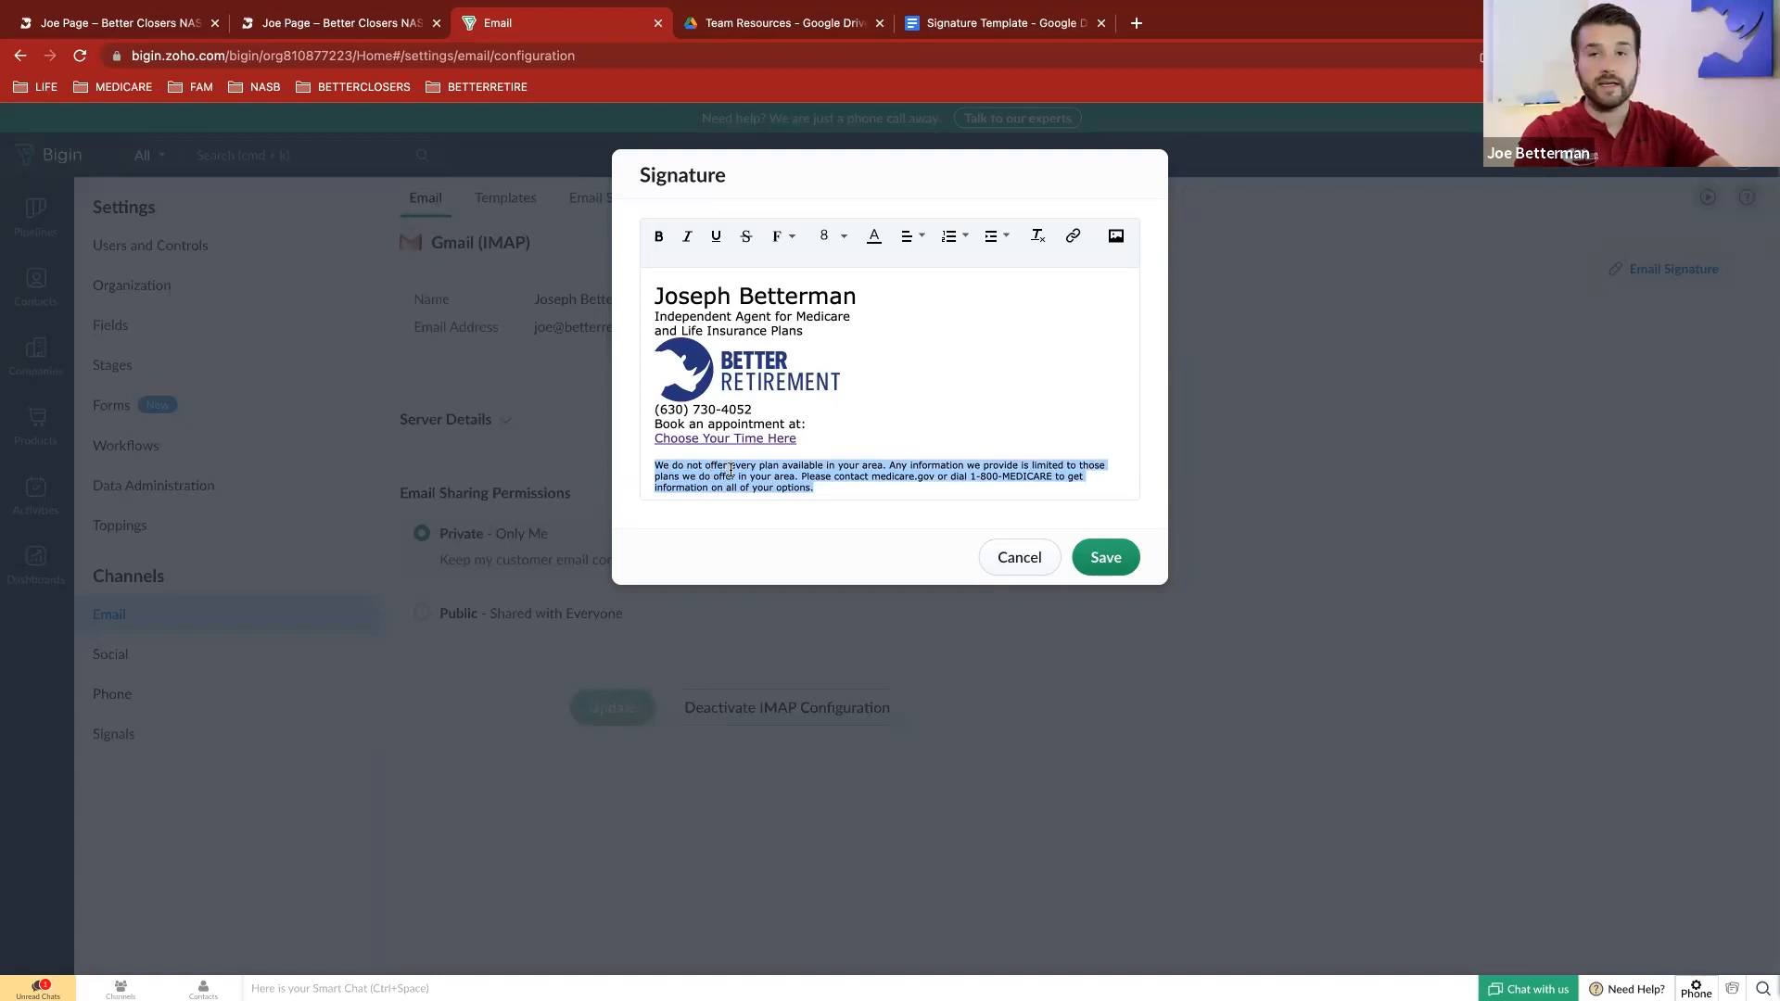
pyautogui.moveTo(818, 488)
pyautogui.mouseDown()
pyautogui.moveTo(663, 290)
pyautogui.moveTo(674, 278)
pyautogui.mouseUp()
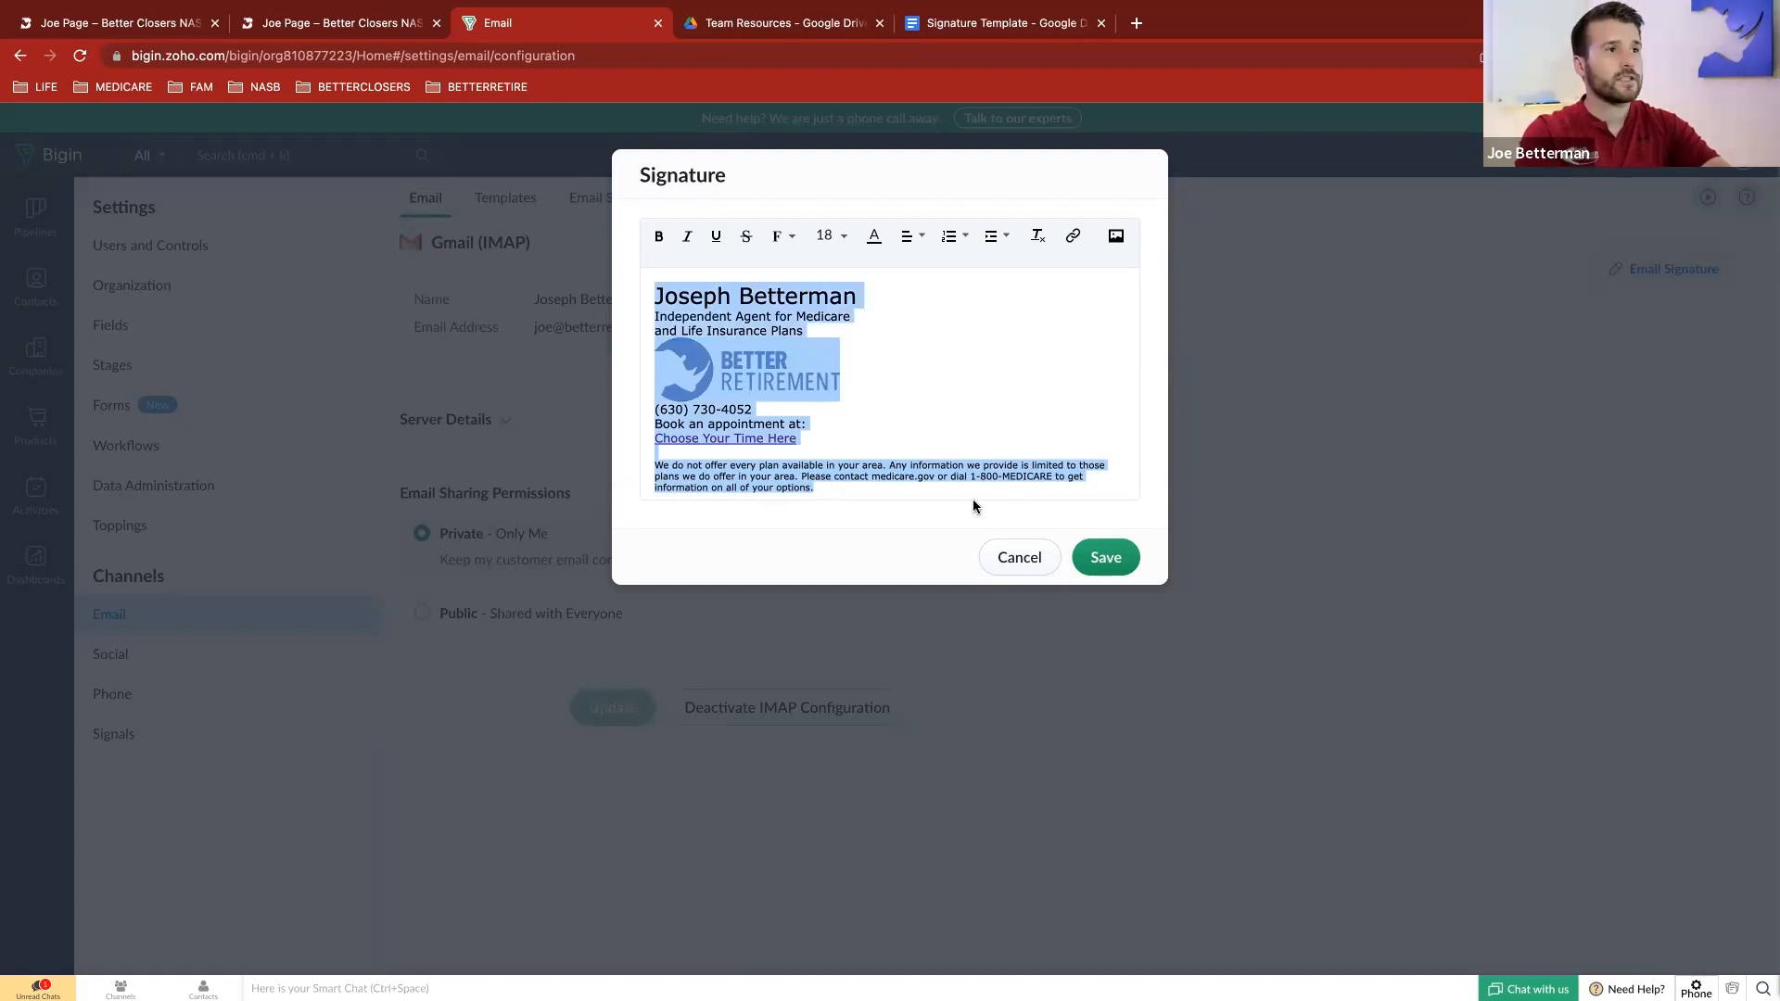
pyautogui.click(1103, 557)
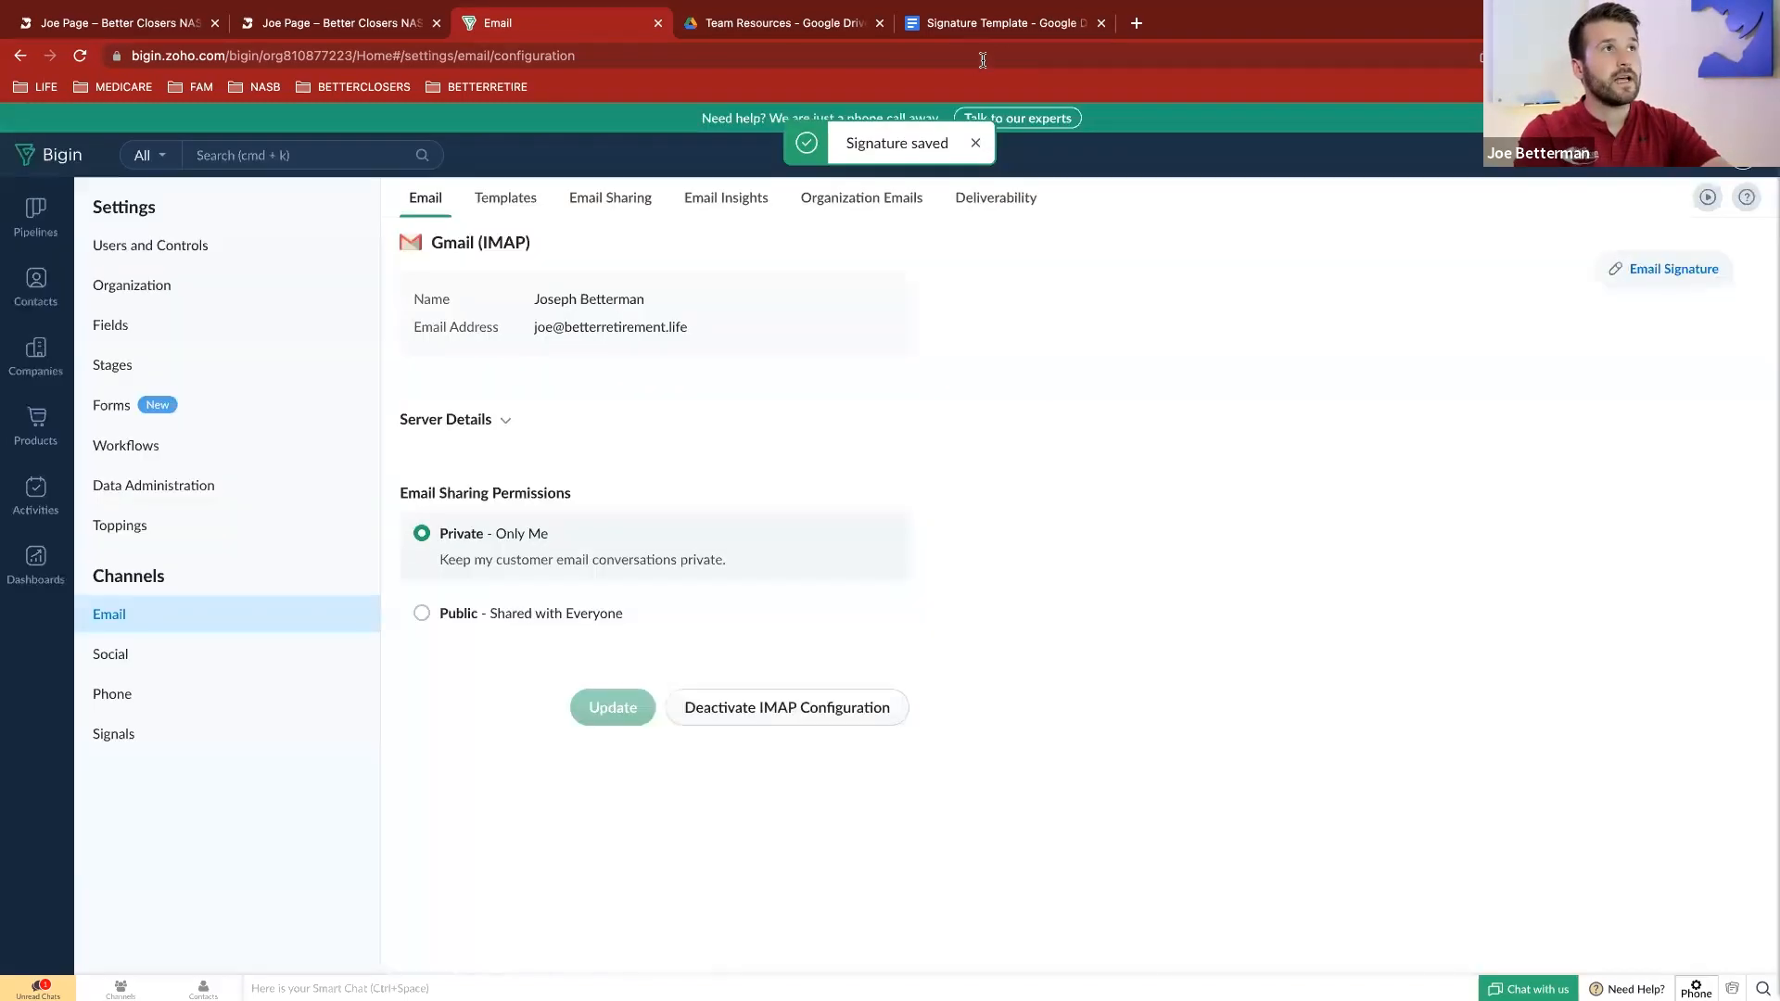
# Switch to the Team Resources folder in Google Drive and look through its Digital Assets folder for the logo files
pyautogui.click(828, 28)
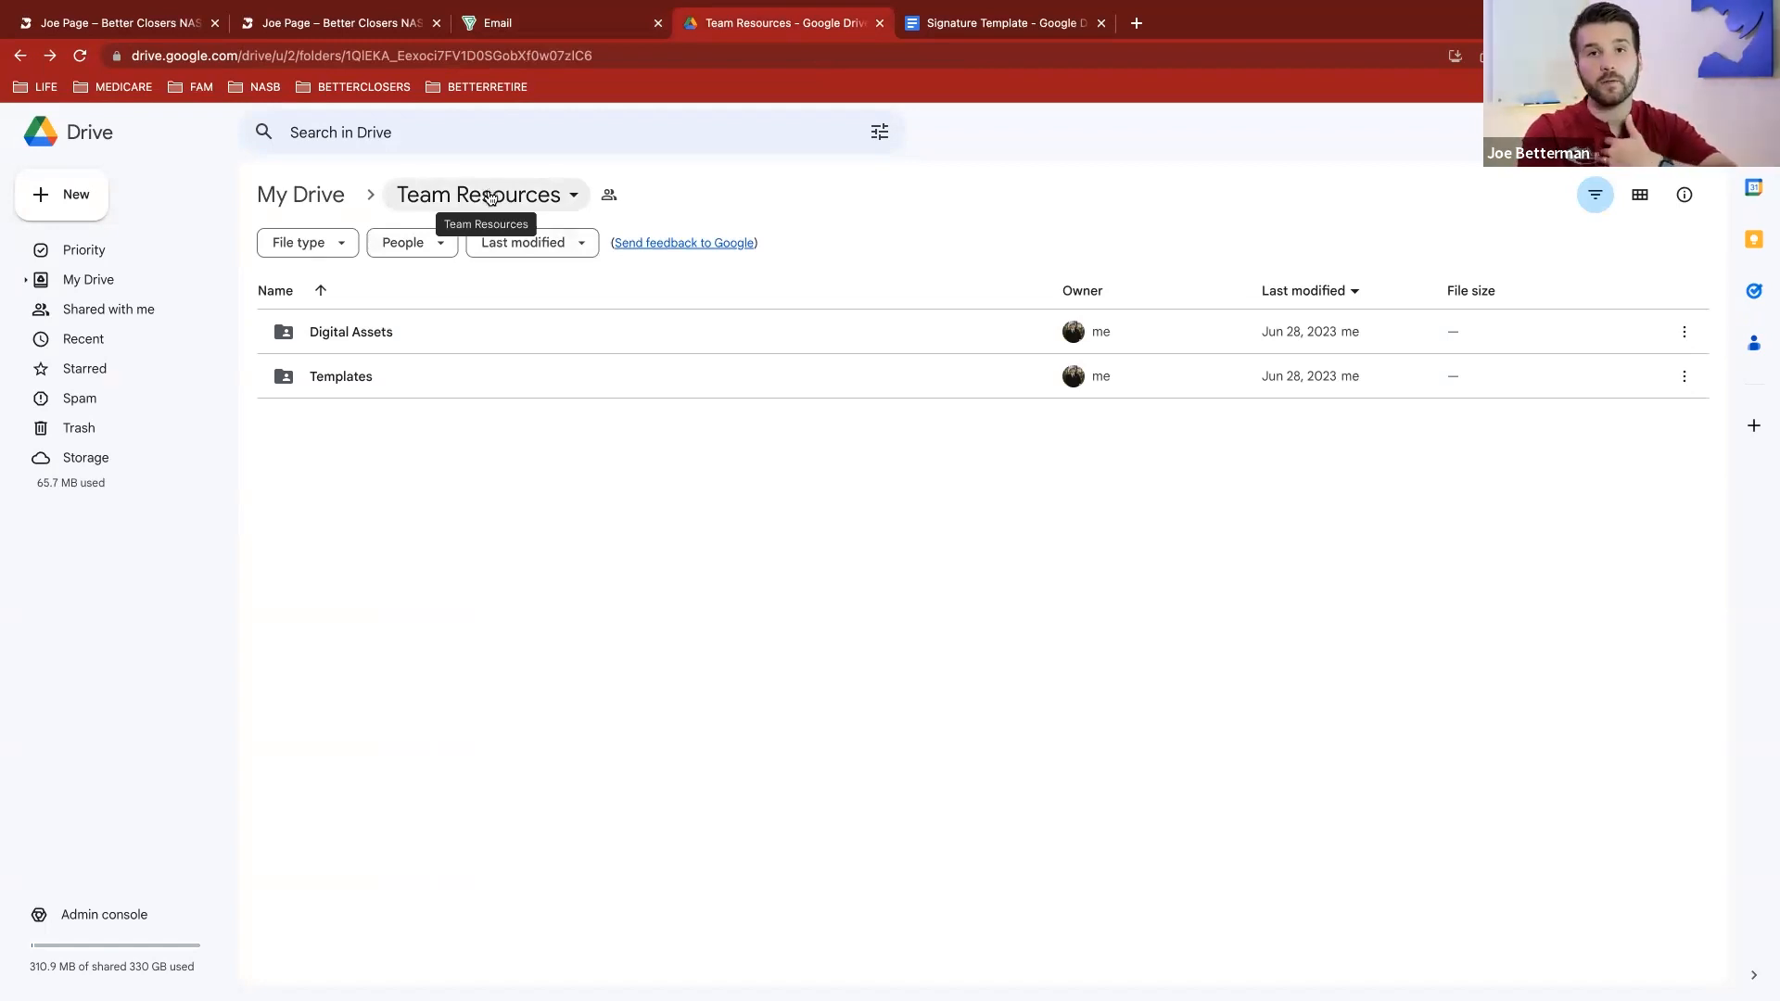
pyautogui.doubleClick(379, 336)
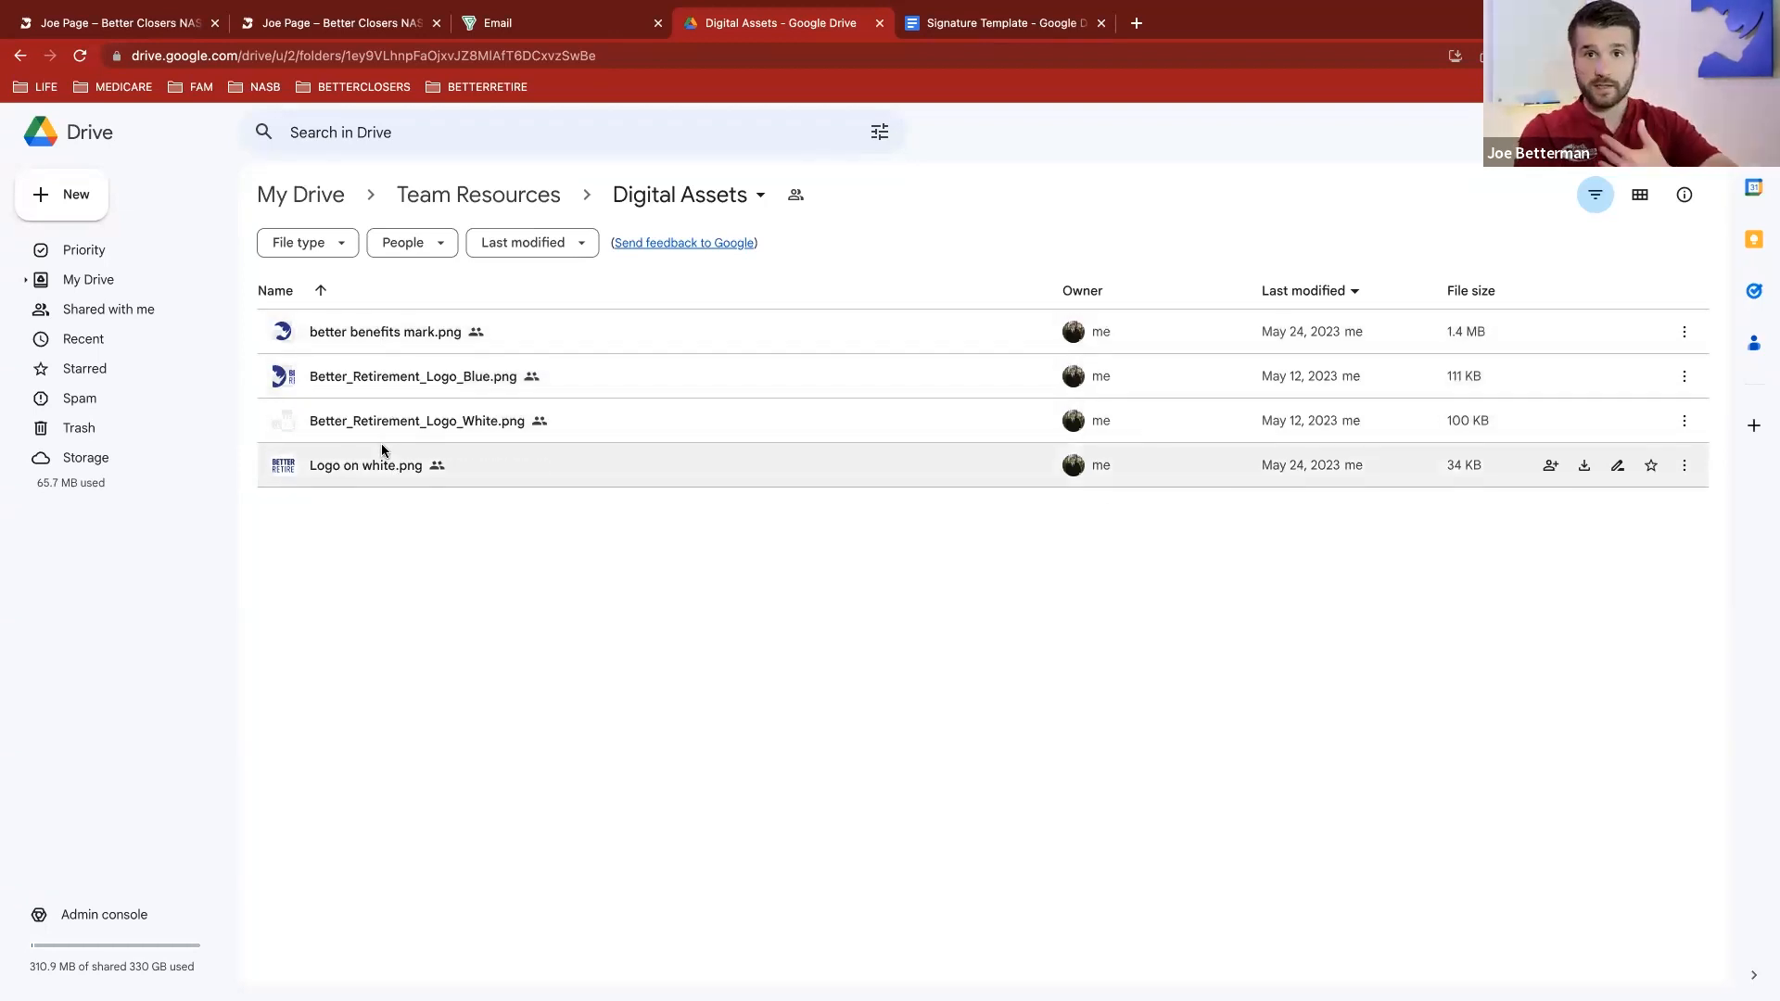
pyautogui.click(446, 191)
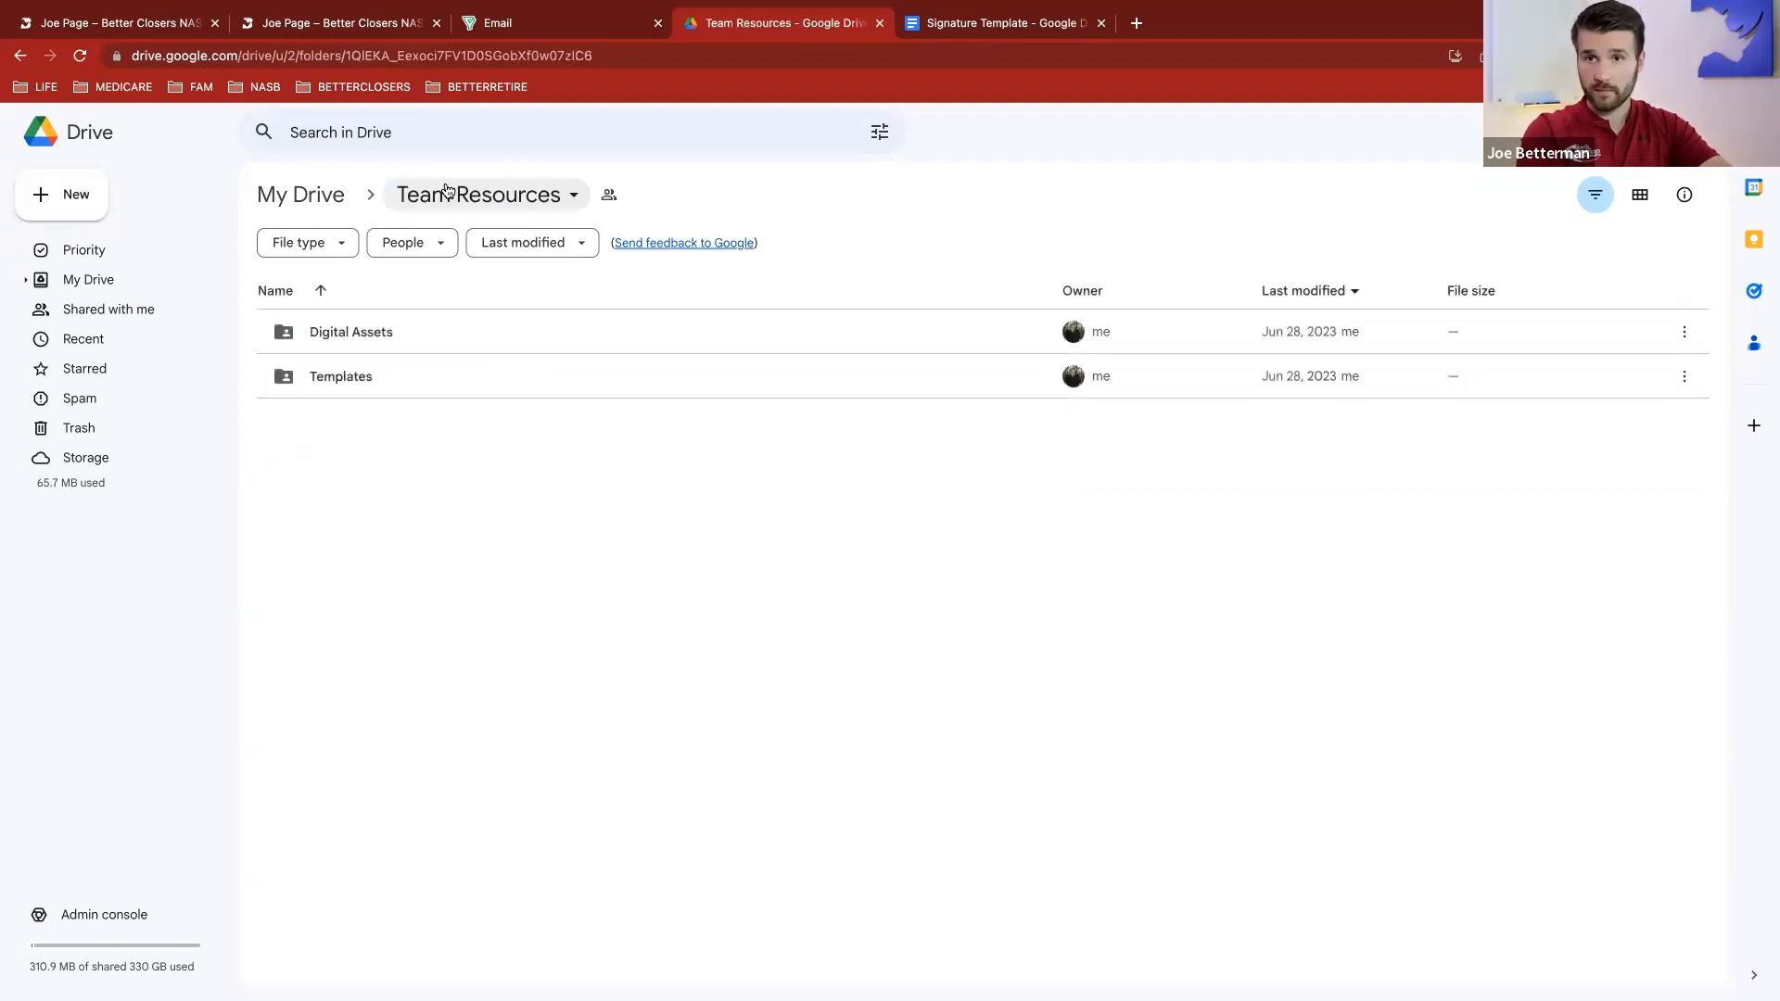
# Open the Signature Template document from the Templates folder and select the entire signature block
pyautogui.doubleClick(369, 380)
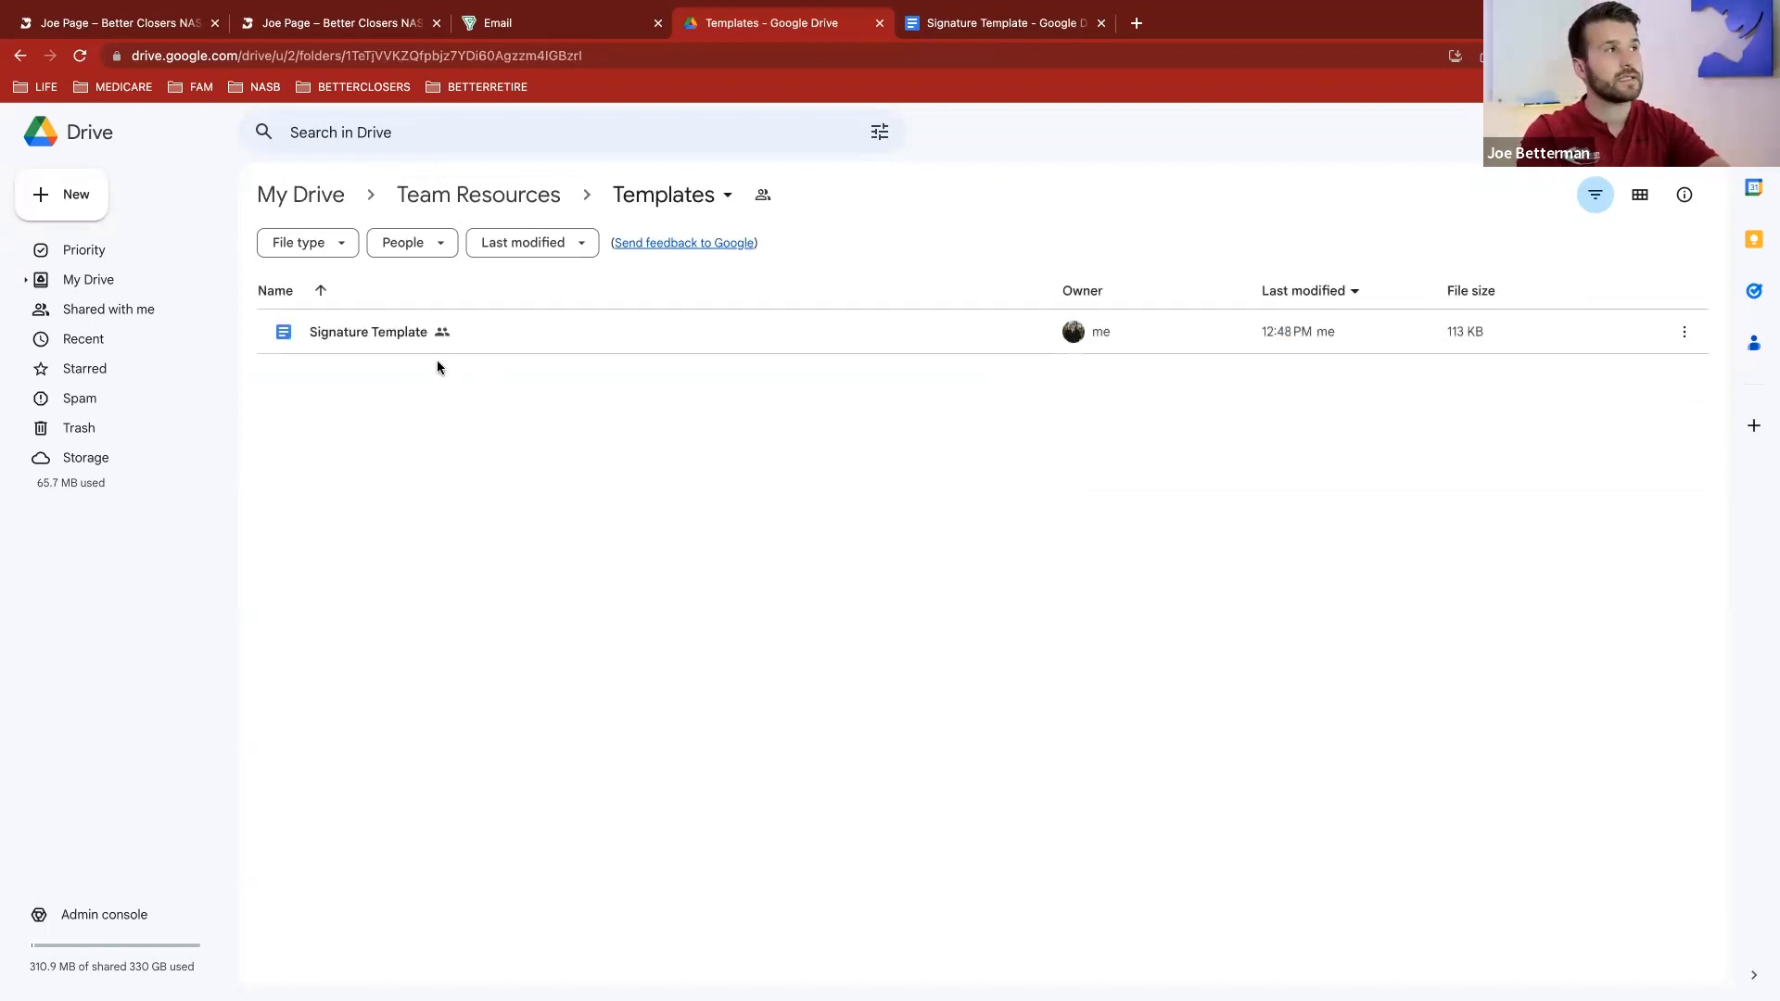
pyautogui.doubleClick(405, 332)
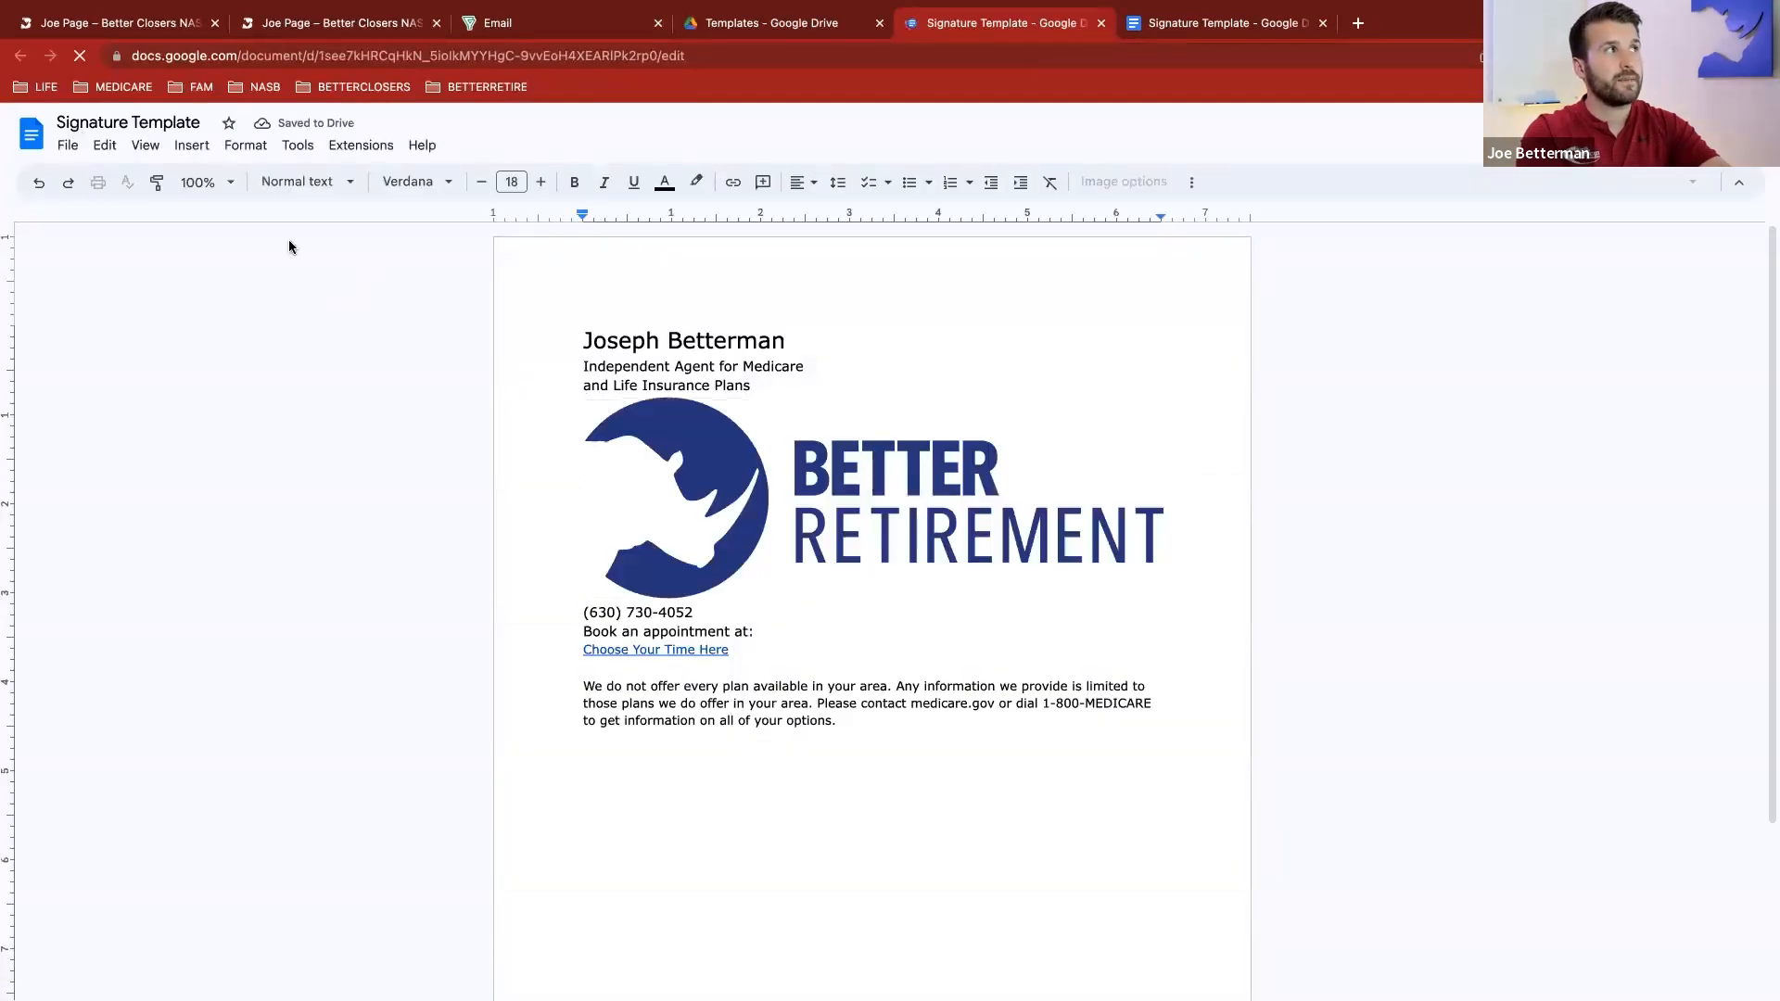
pyautogui.moveTo(585, 340); pyautogui.dragTo(908, 761)
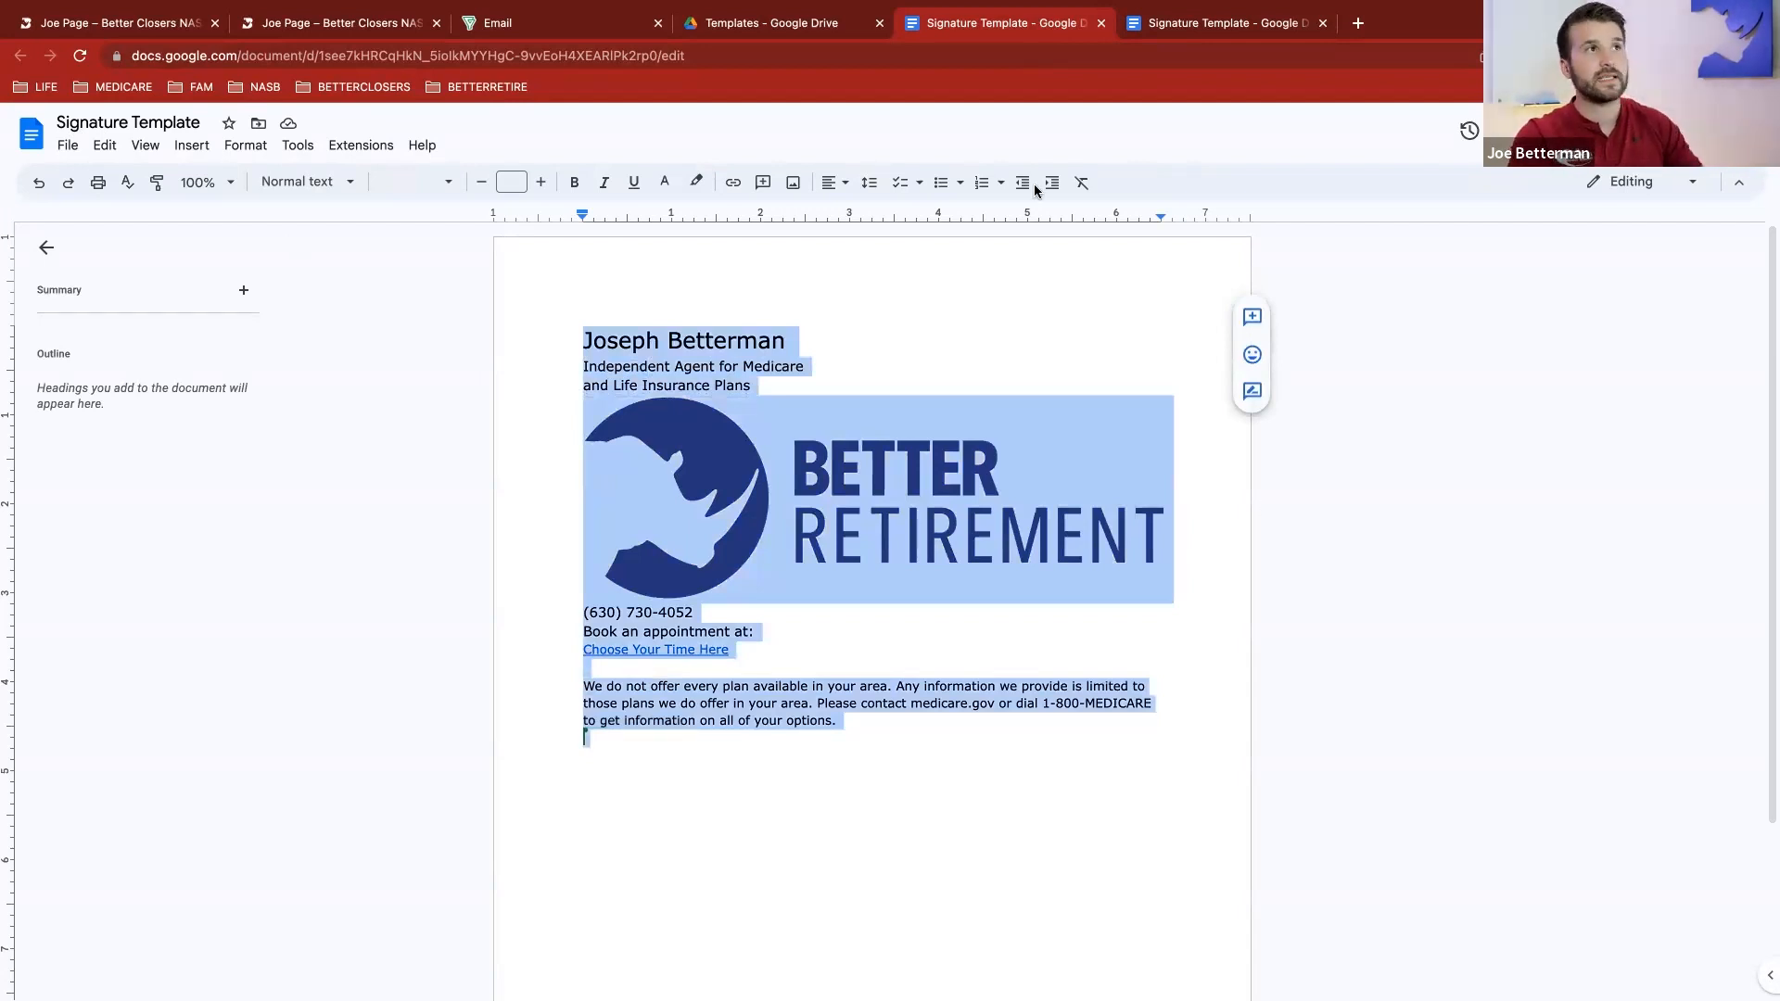
# Switch back to Bigin and view the current email signature, closing it without saving
pyautogui.click(596, 25)
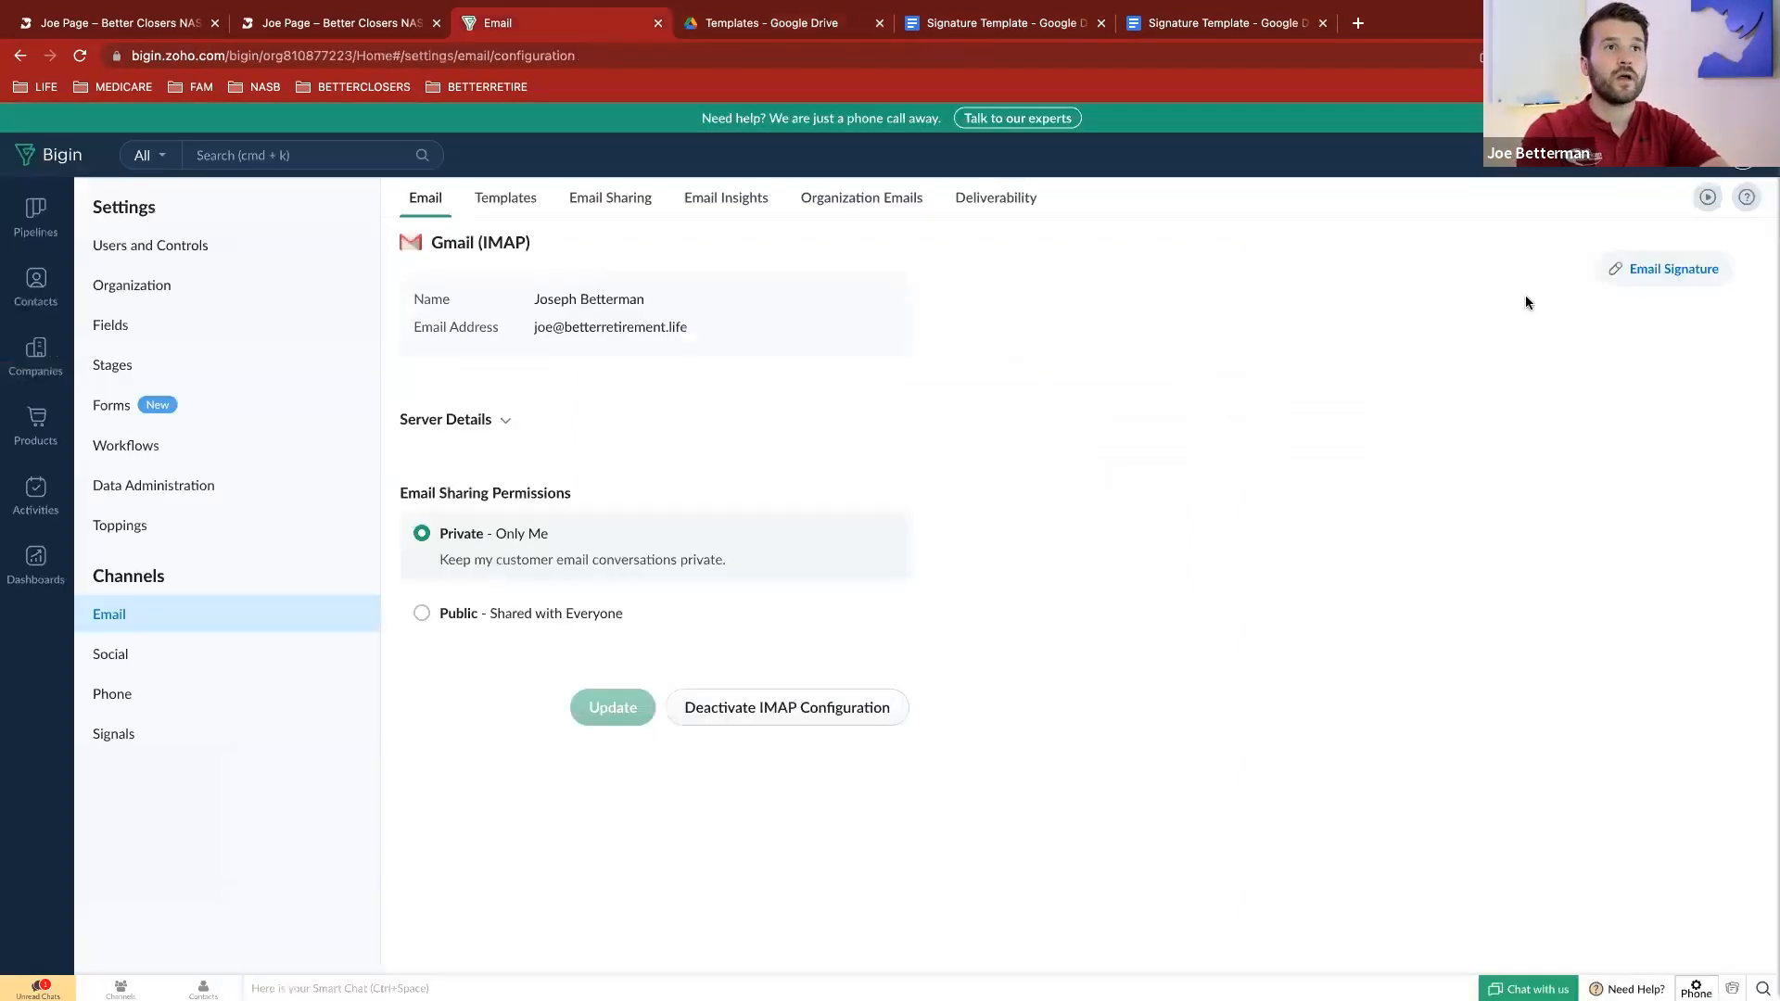
pyautogui.click(1664, 270)
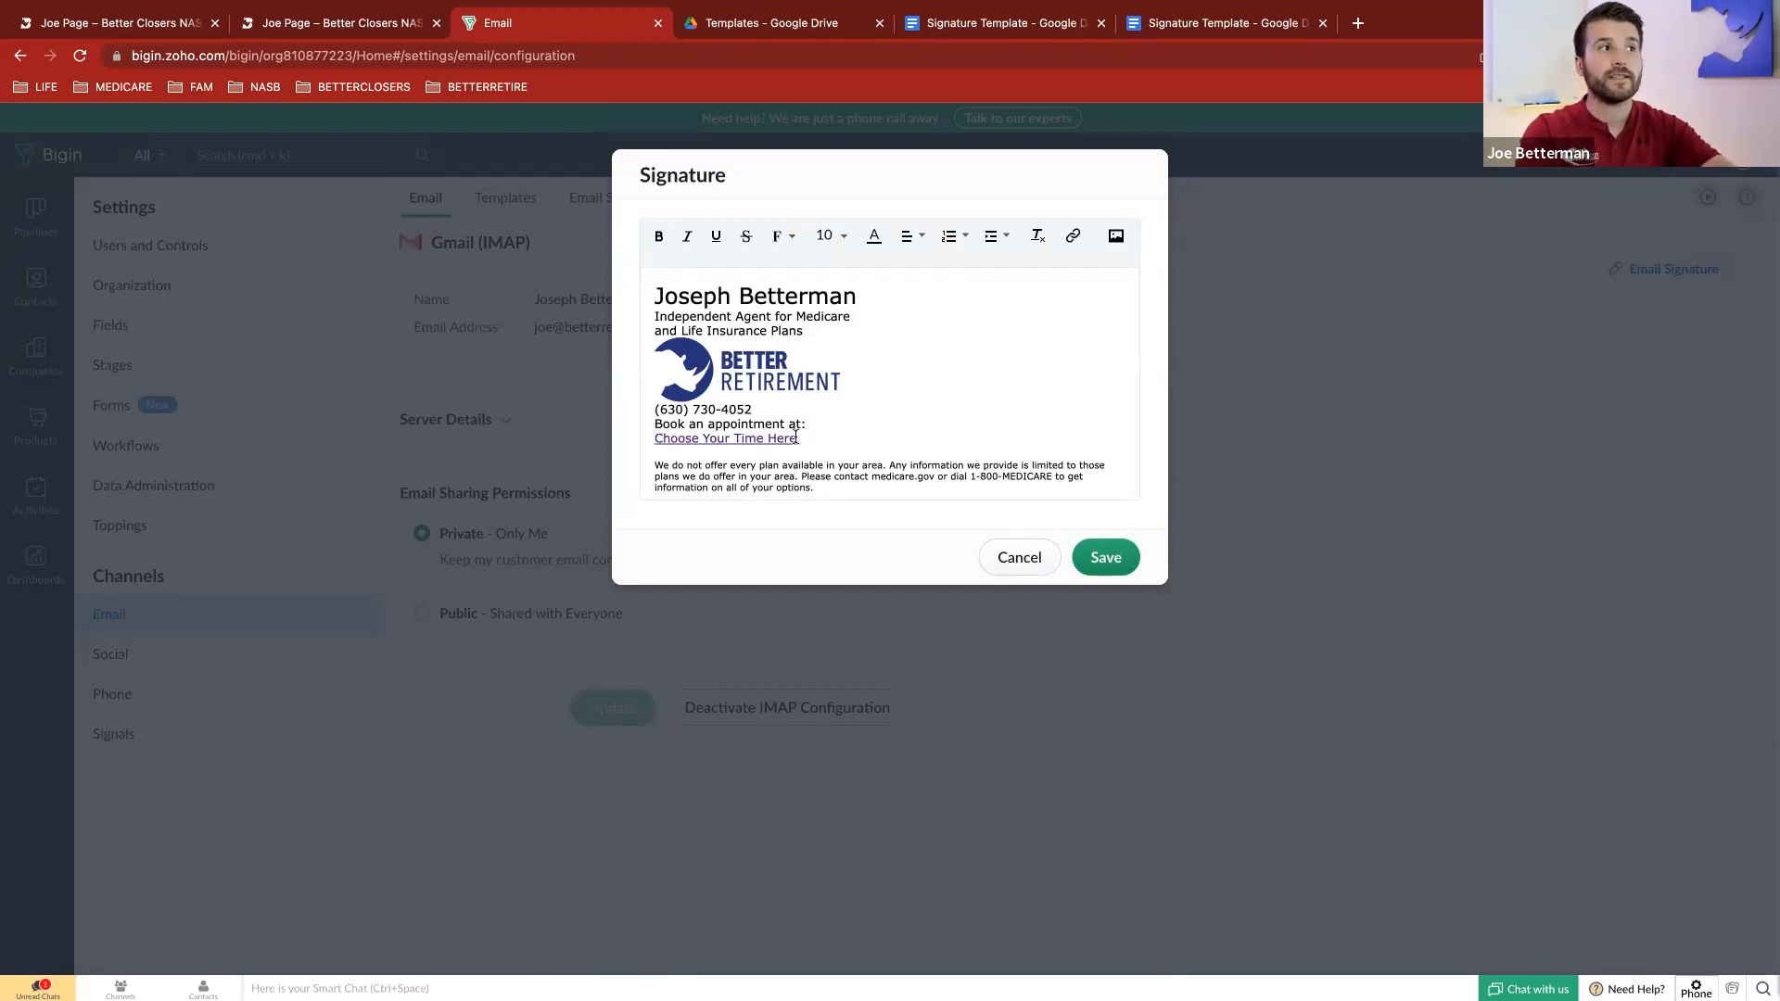
pyautogui.click(990, 557)
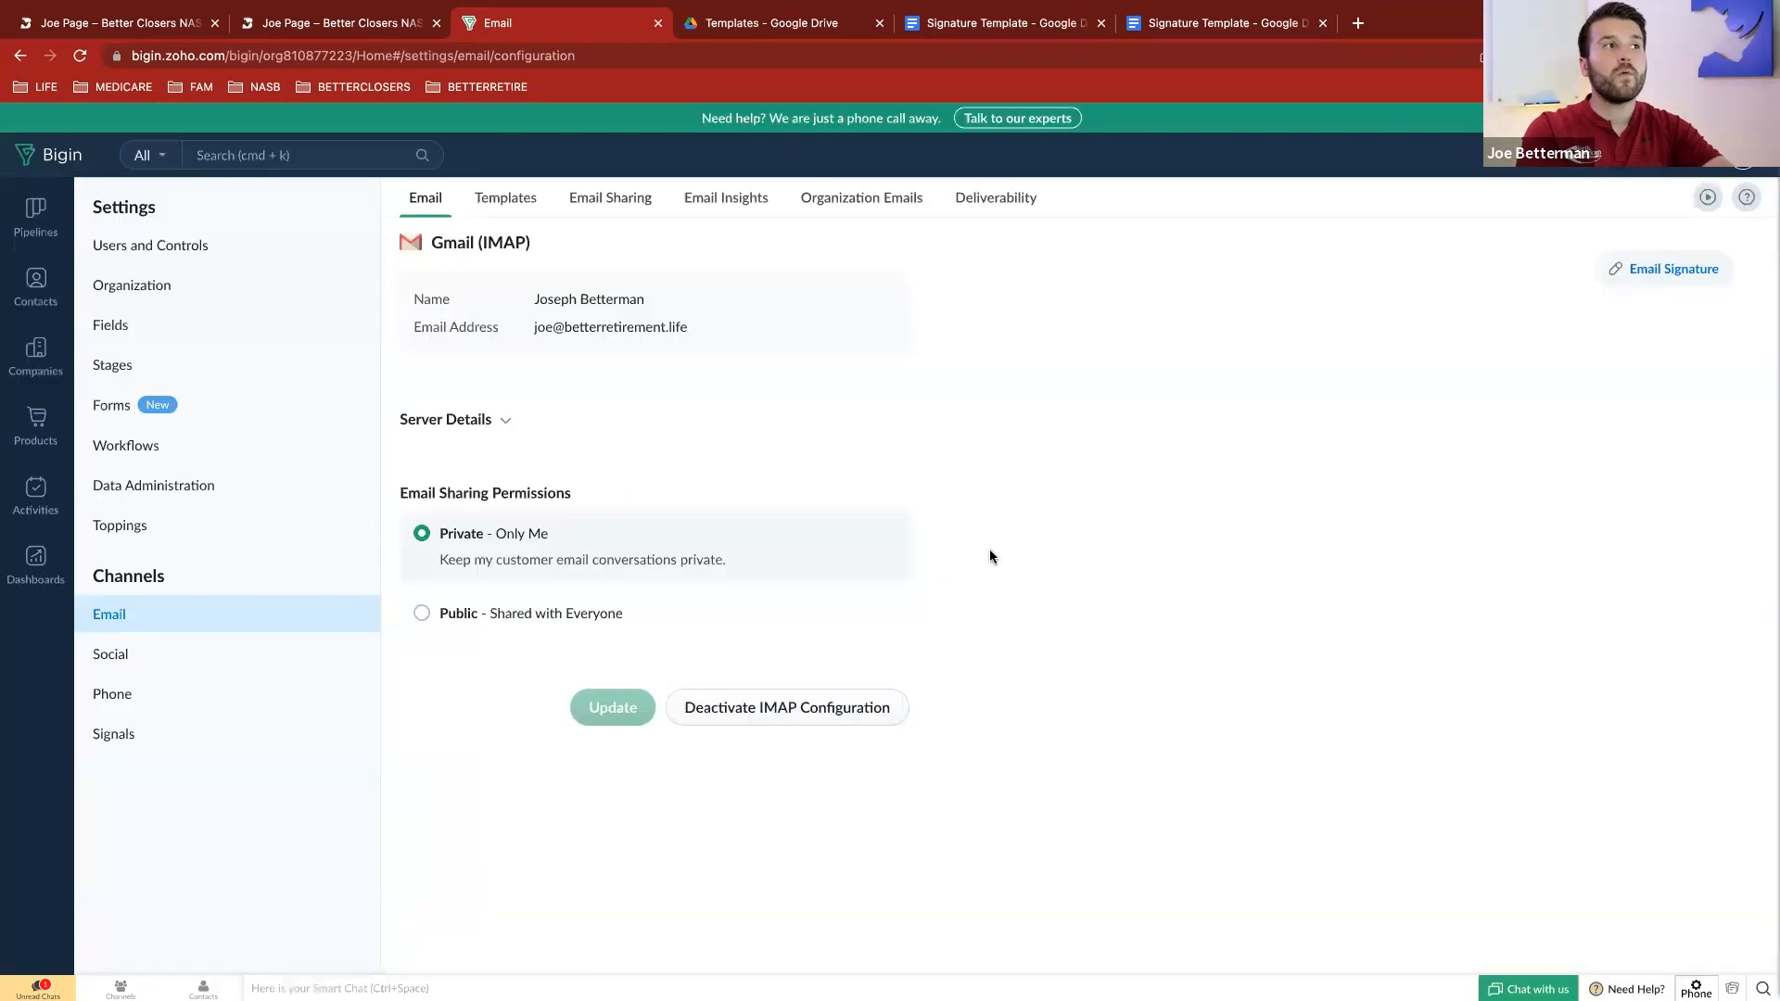
# Preview the signature in a new email from the Enola Dew Apartments record in the Retirement Homes pipeline, and discard the email
pyautogui.click(33, 217)
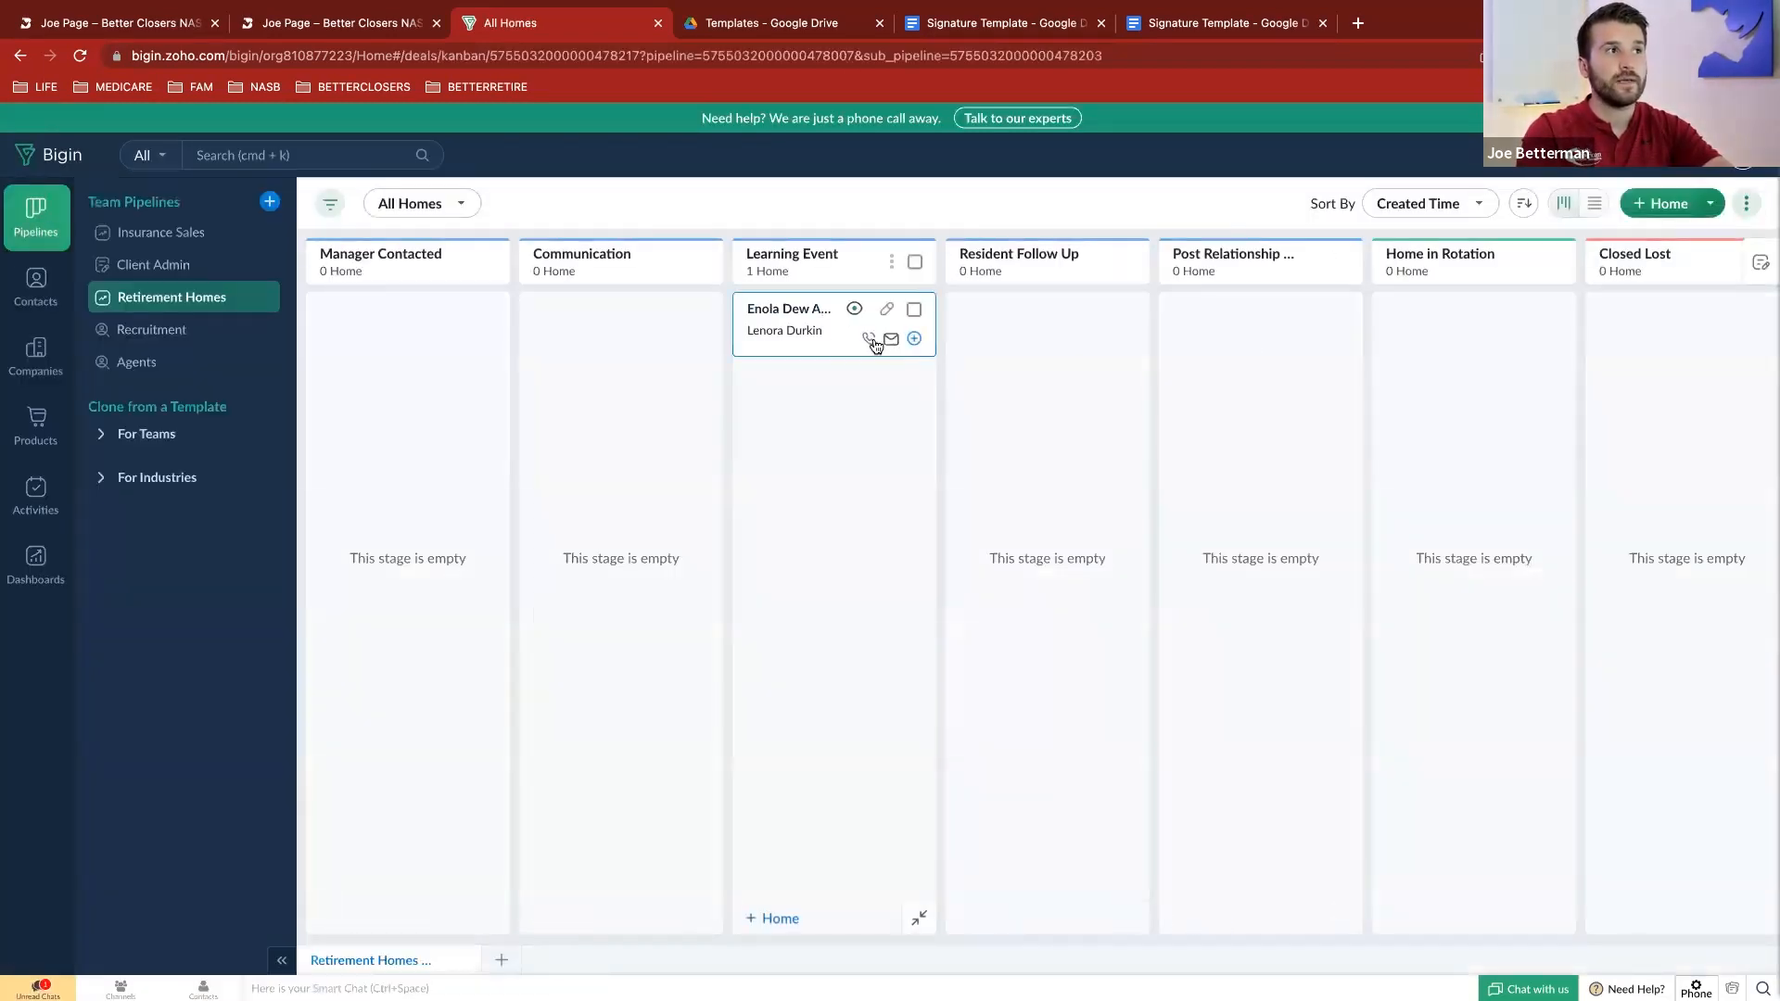
pyautogui.click(801, 314)
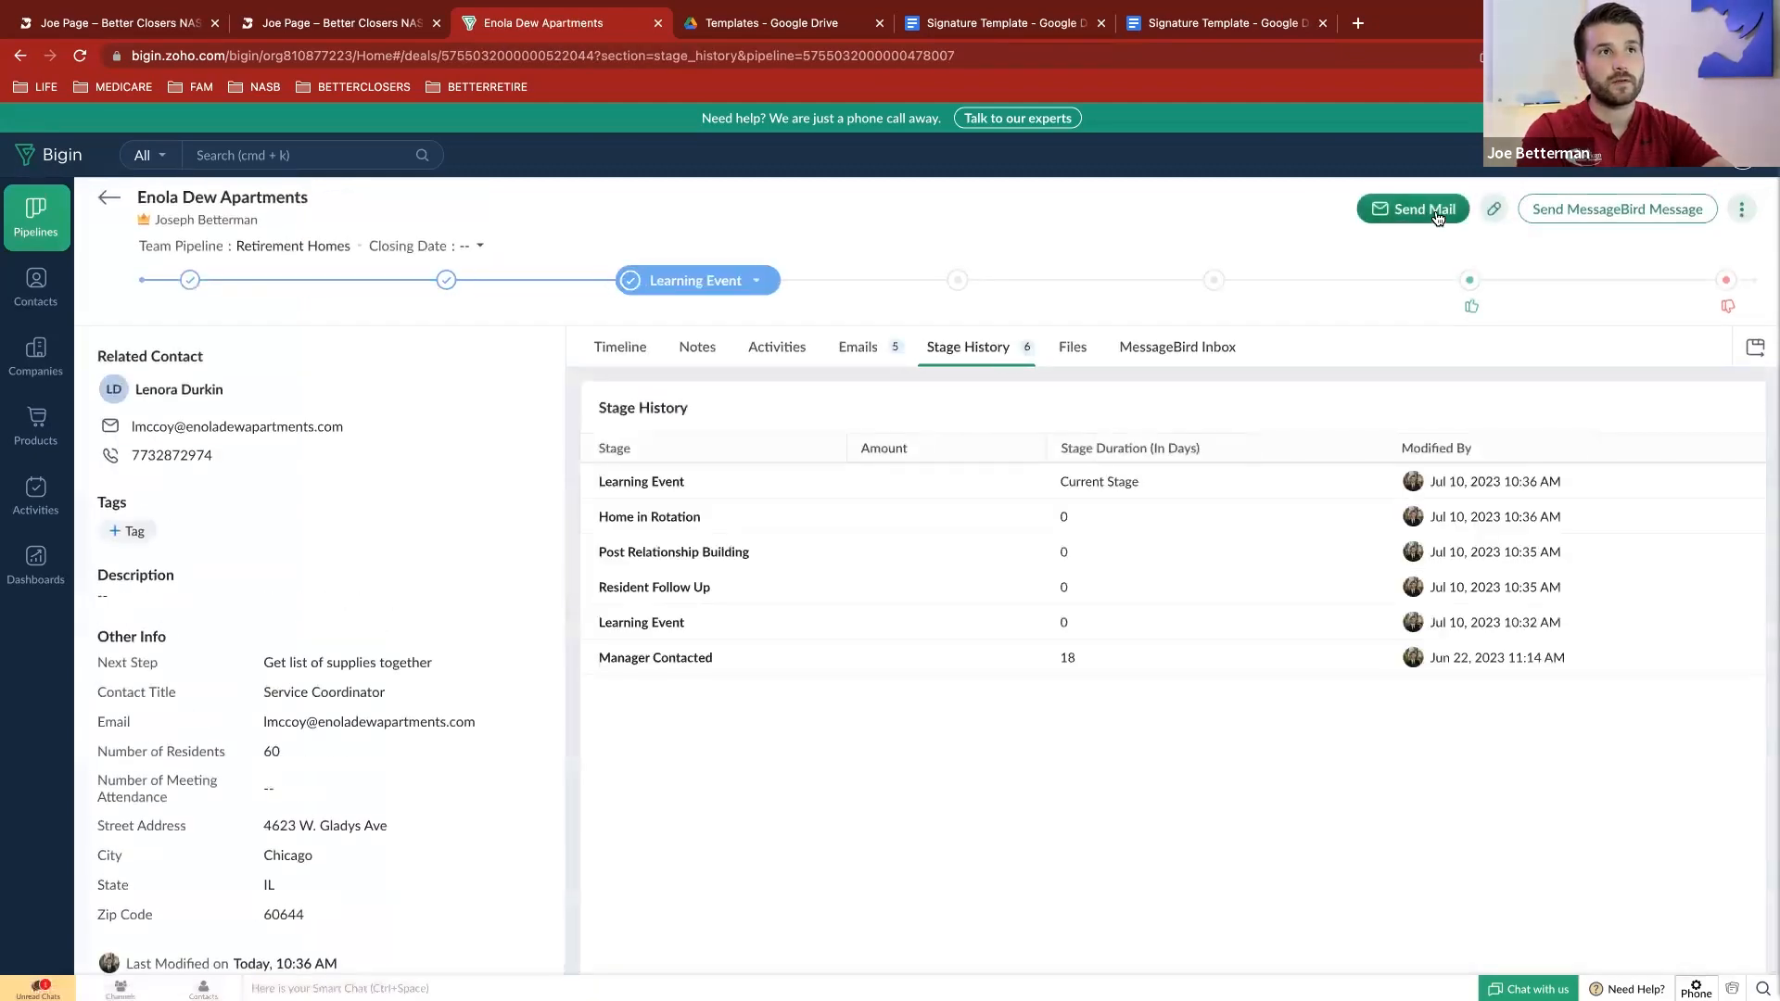
pyautogui.click(1425, 210)
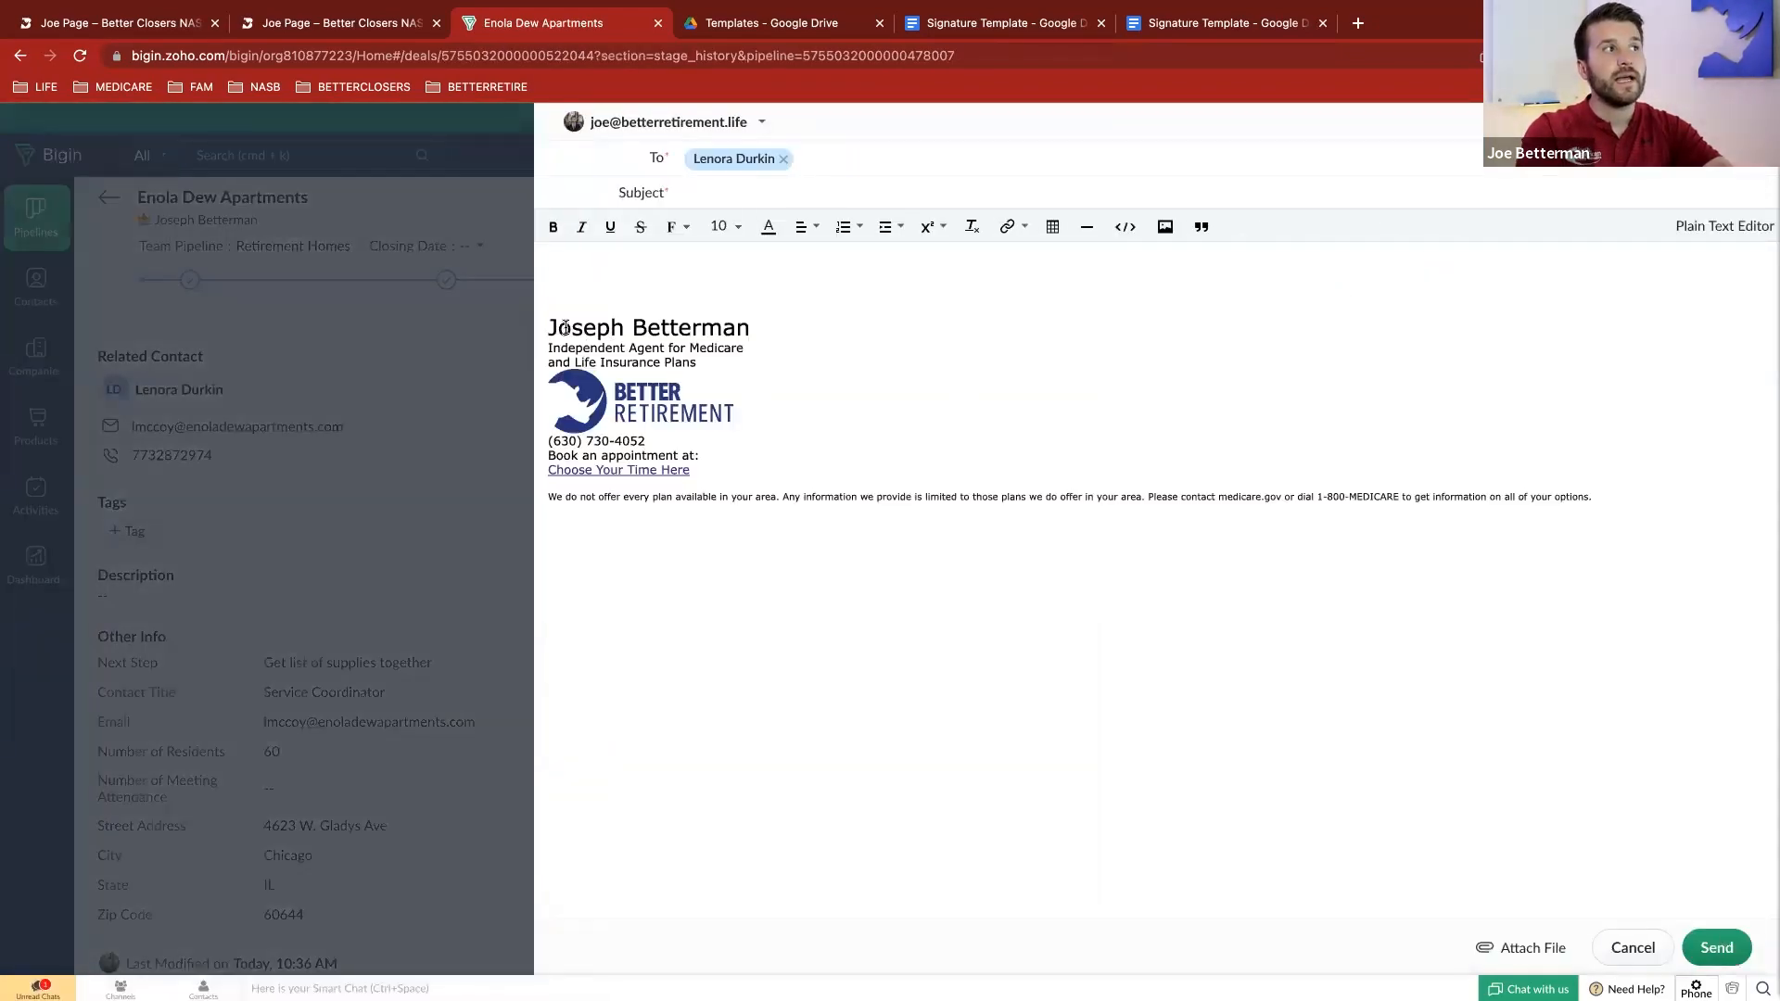
pyautogui.moveTo(542, 327); pyautogui.dragTo(1052, 574)
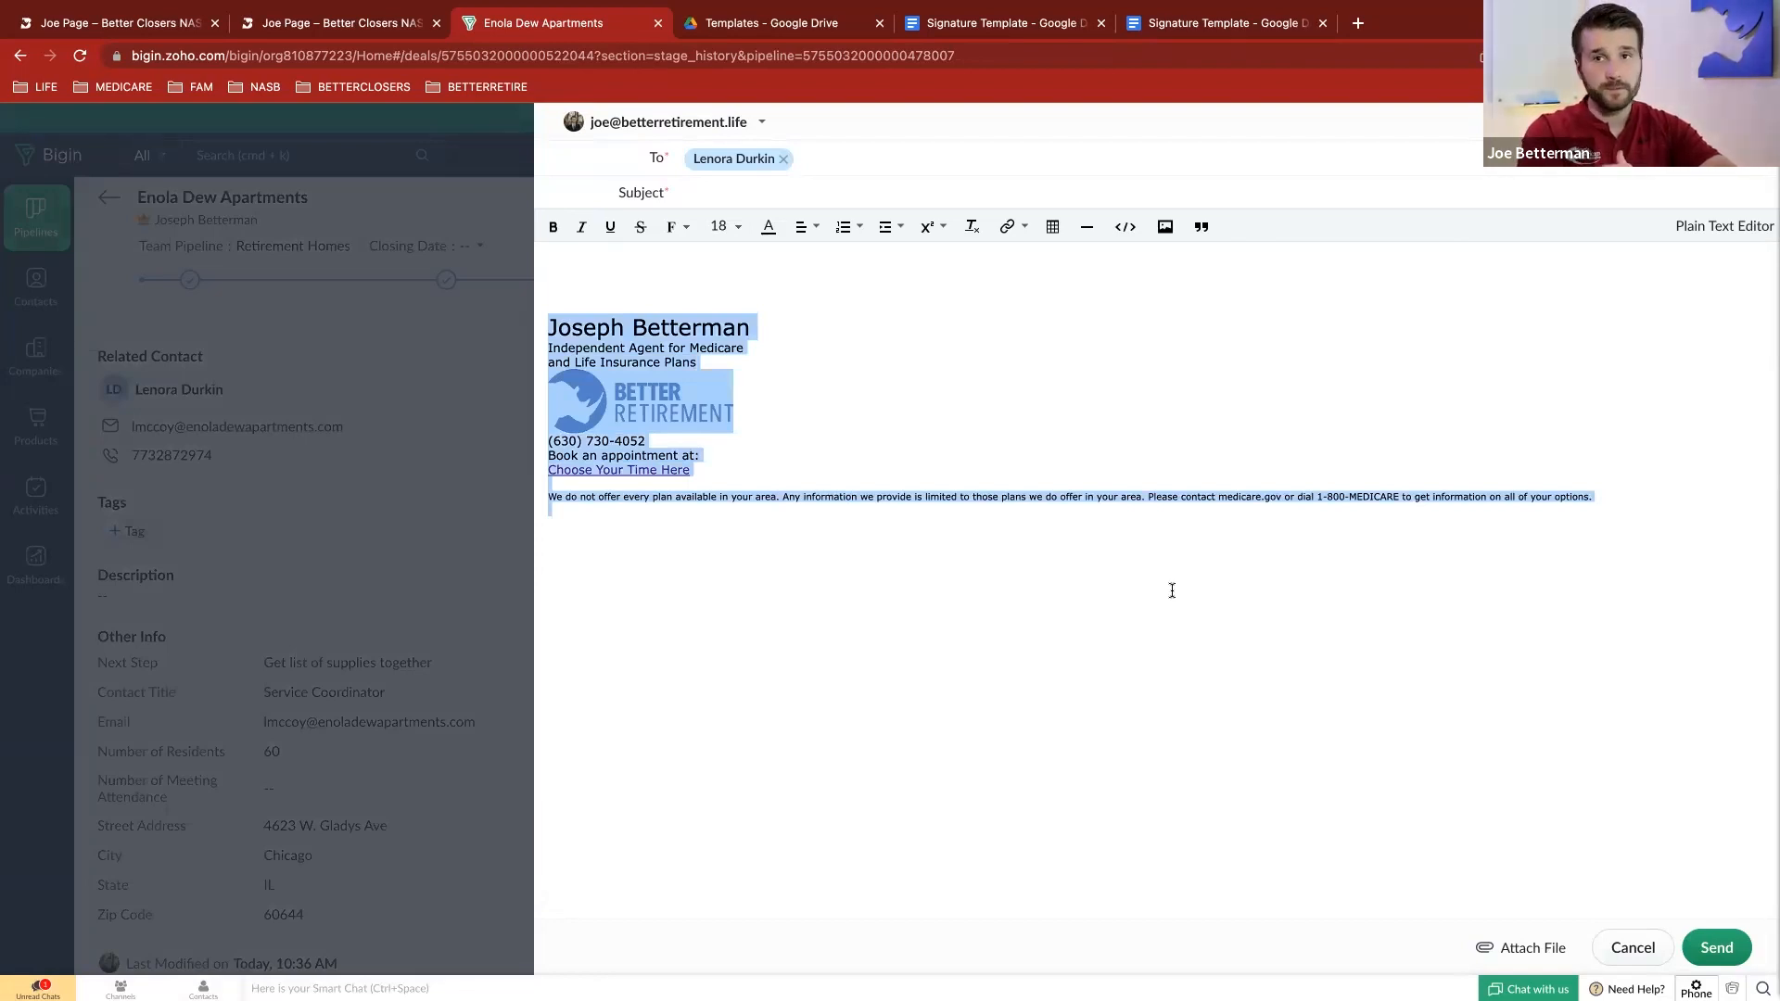
pyautogui.click(476, 345)
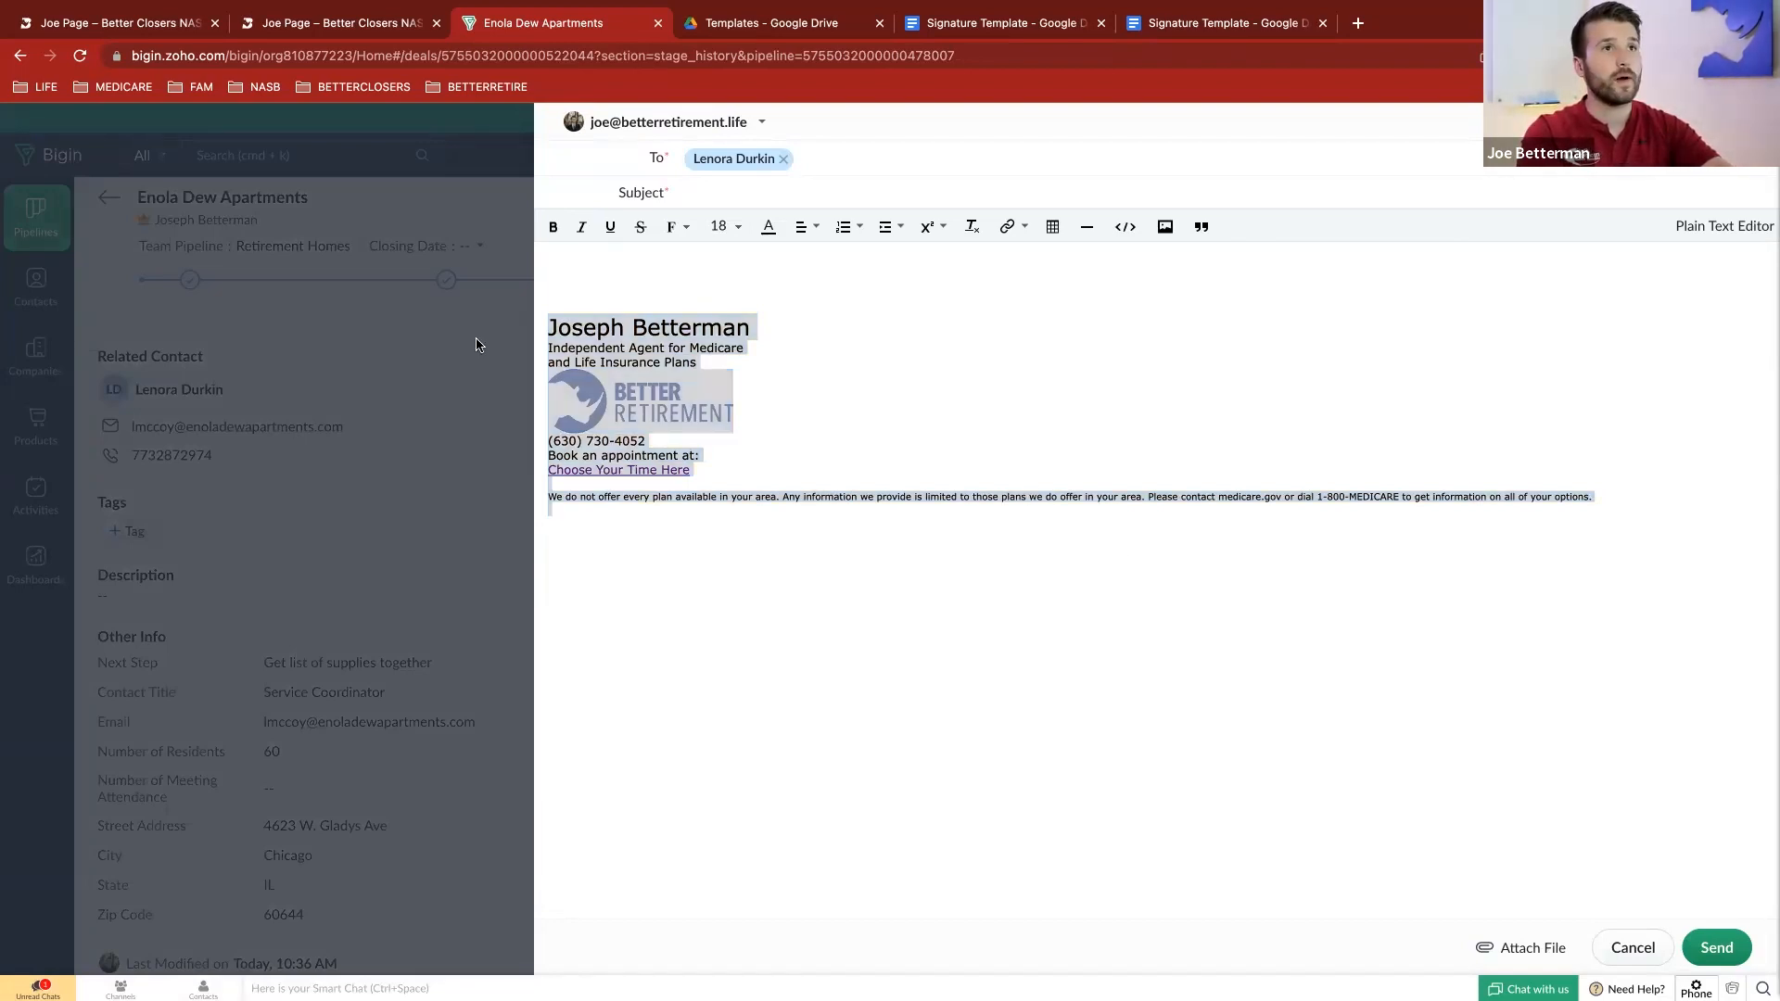
pyautogui.click(1628, 947)
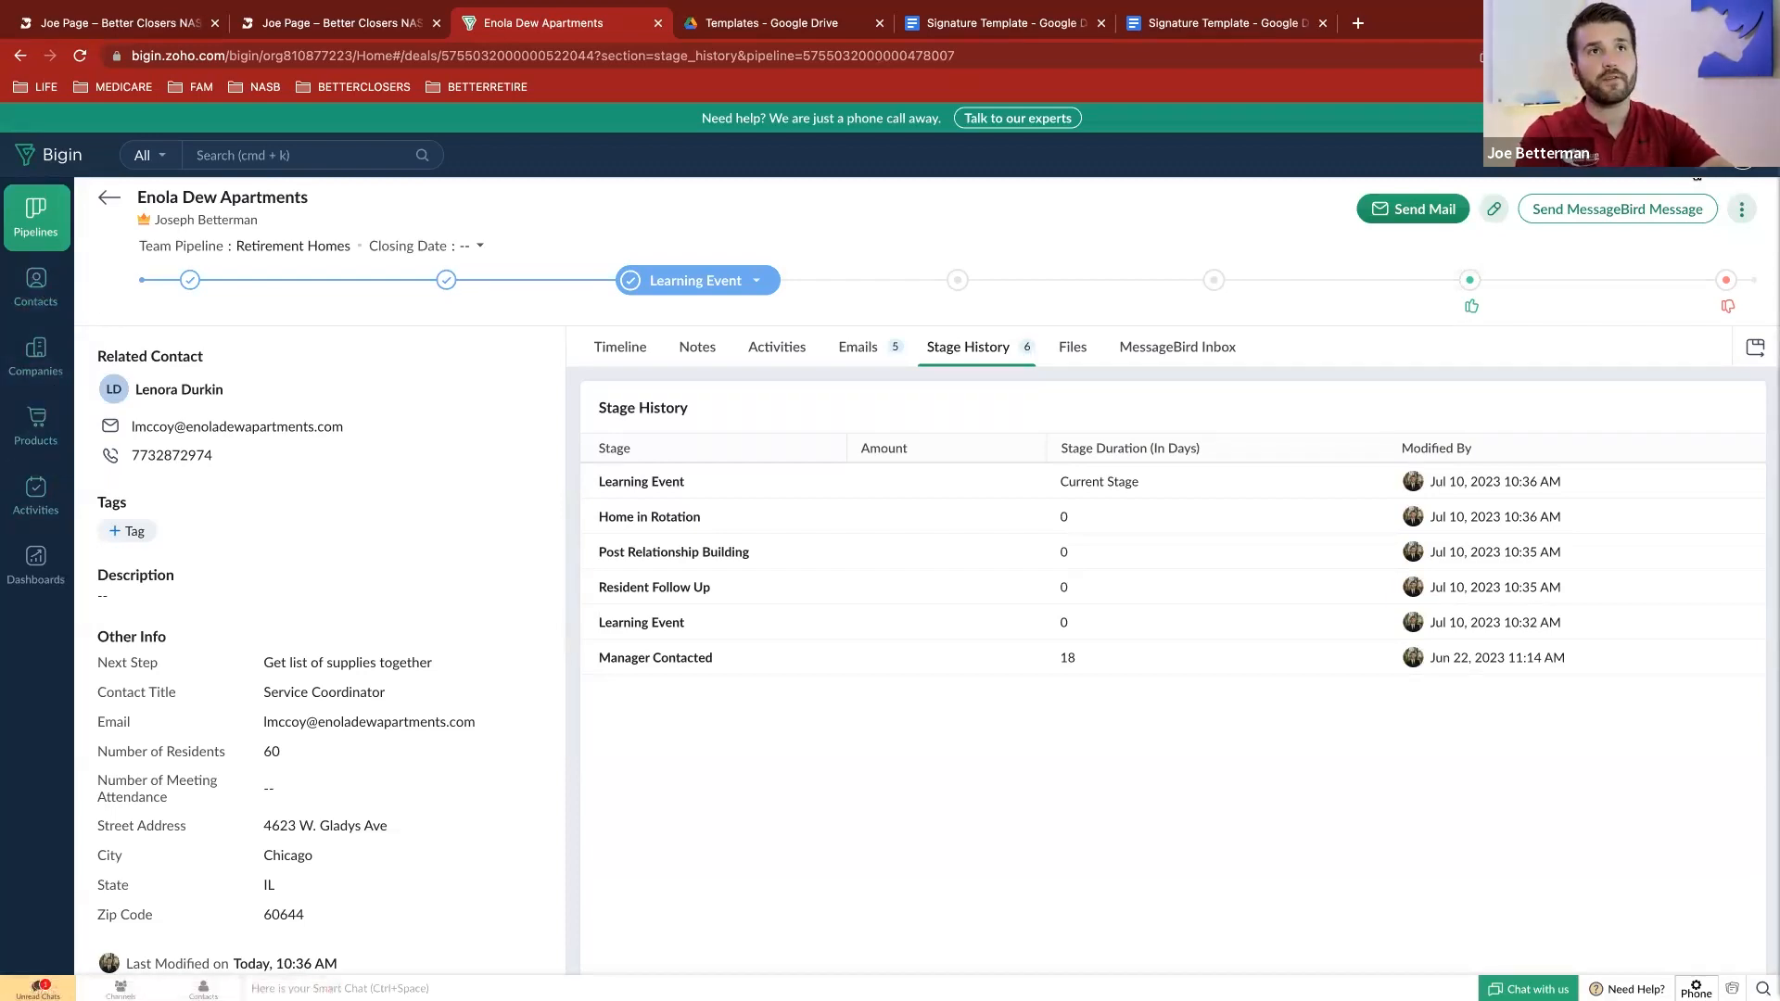
# Start a new email template in the email settings for the Retirement Homes pipeline
pyautogui.click(1699, 155)
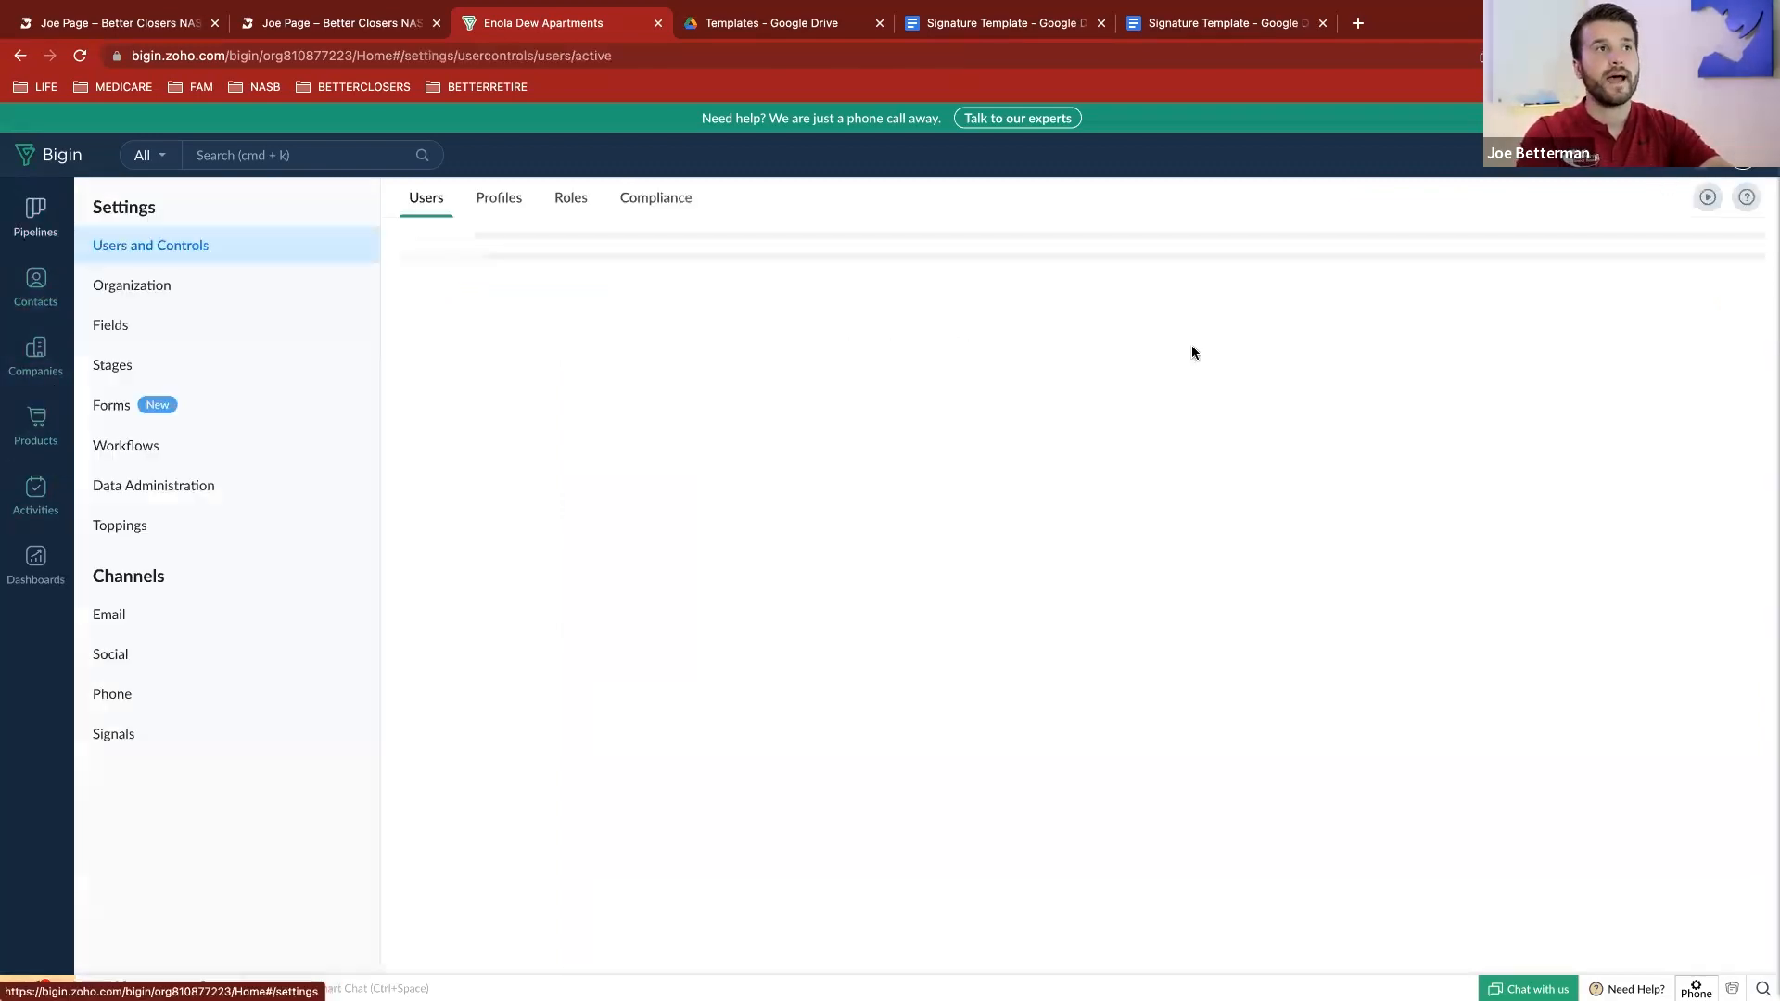
pyautogui.click(191, 619)
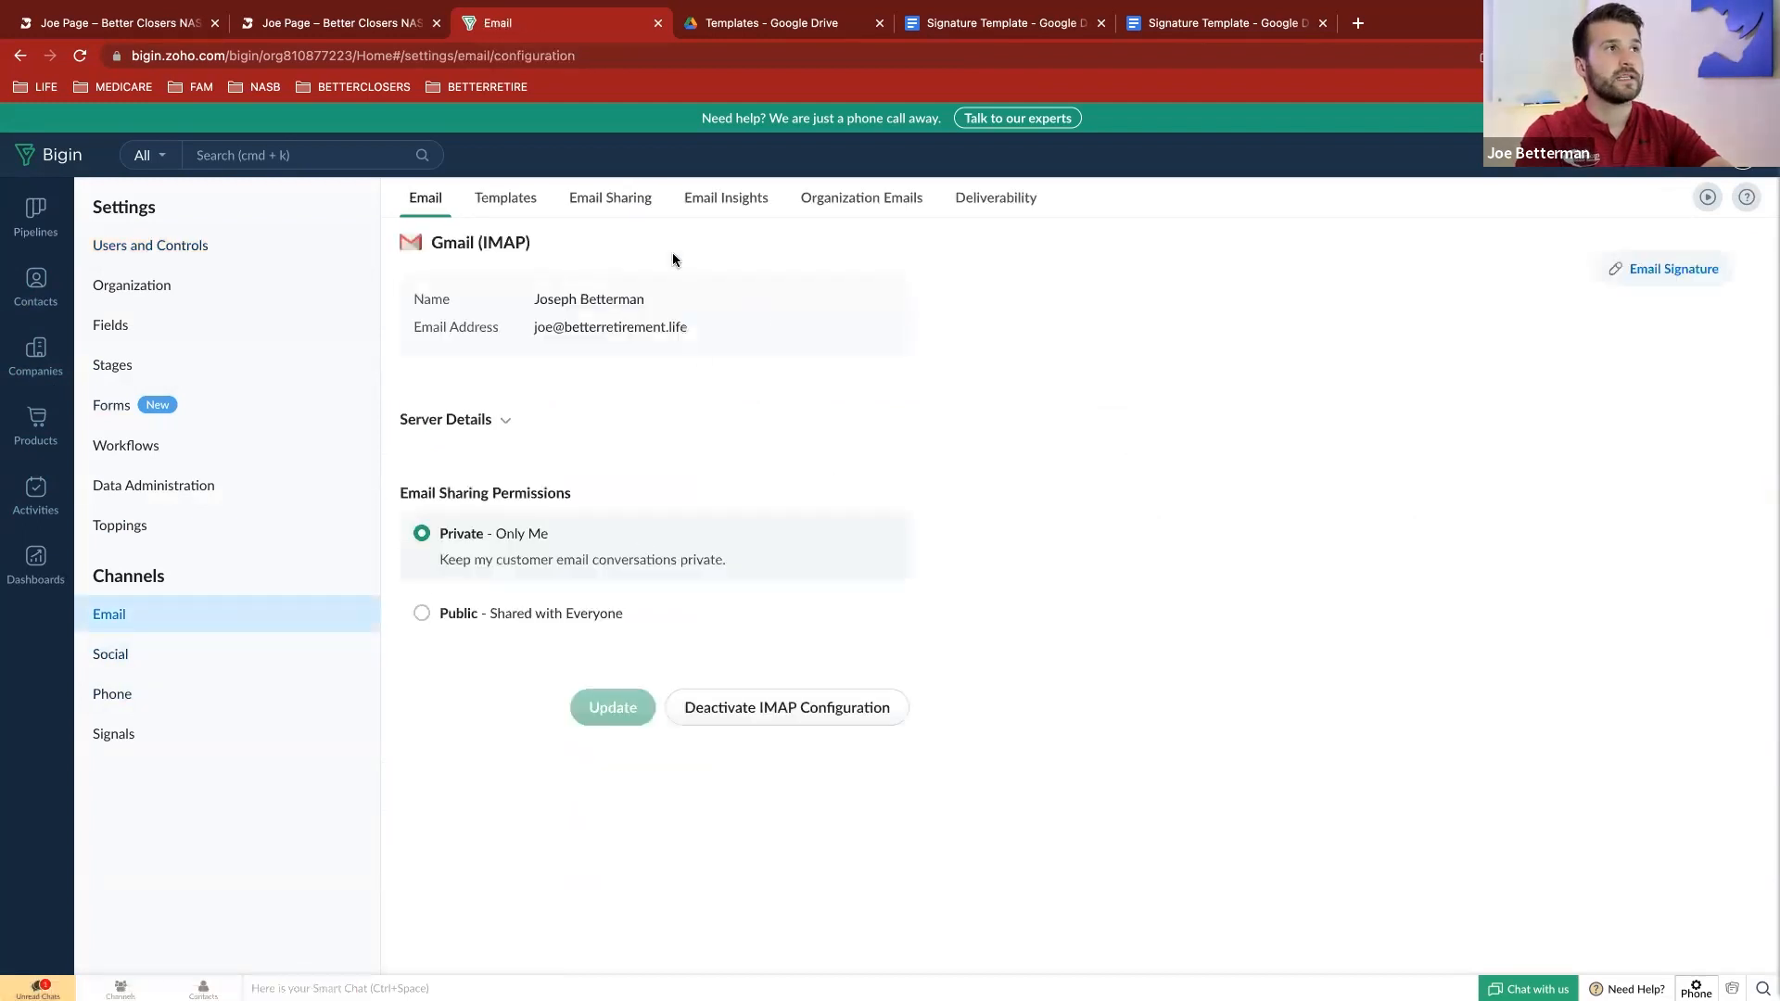
pyautogui.click(512, 211)
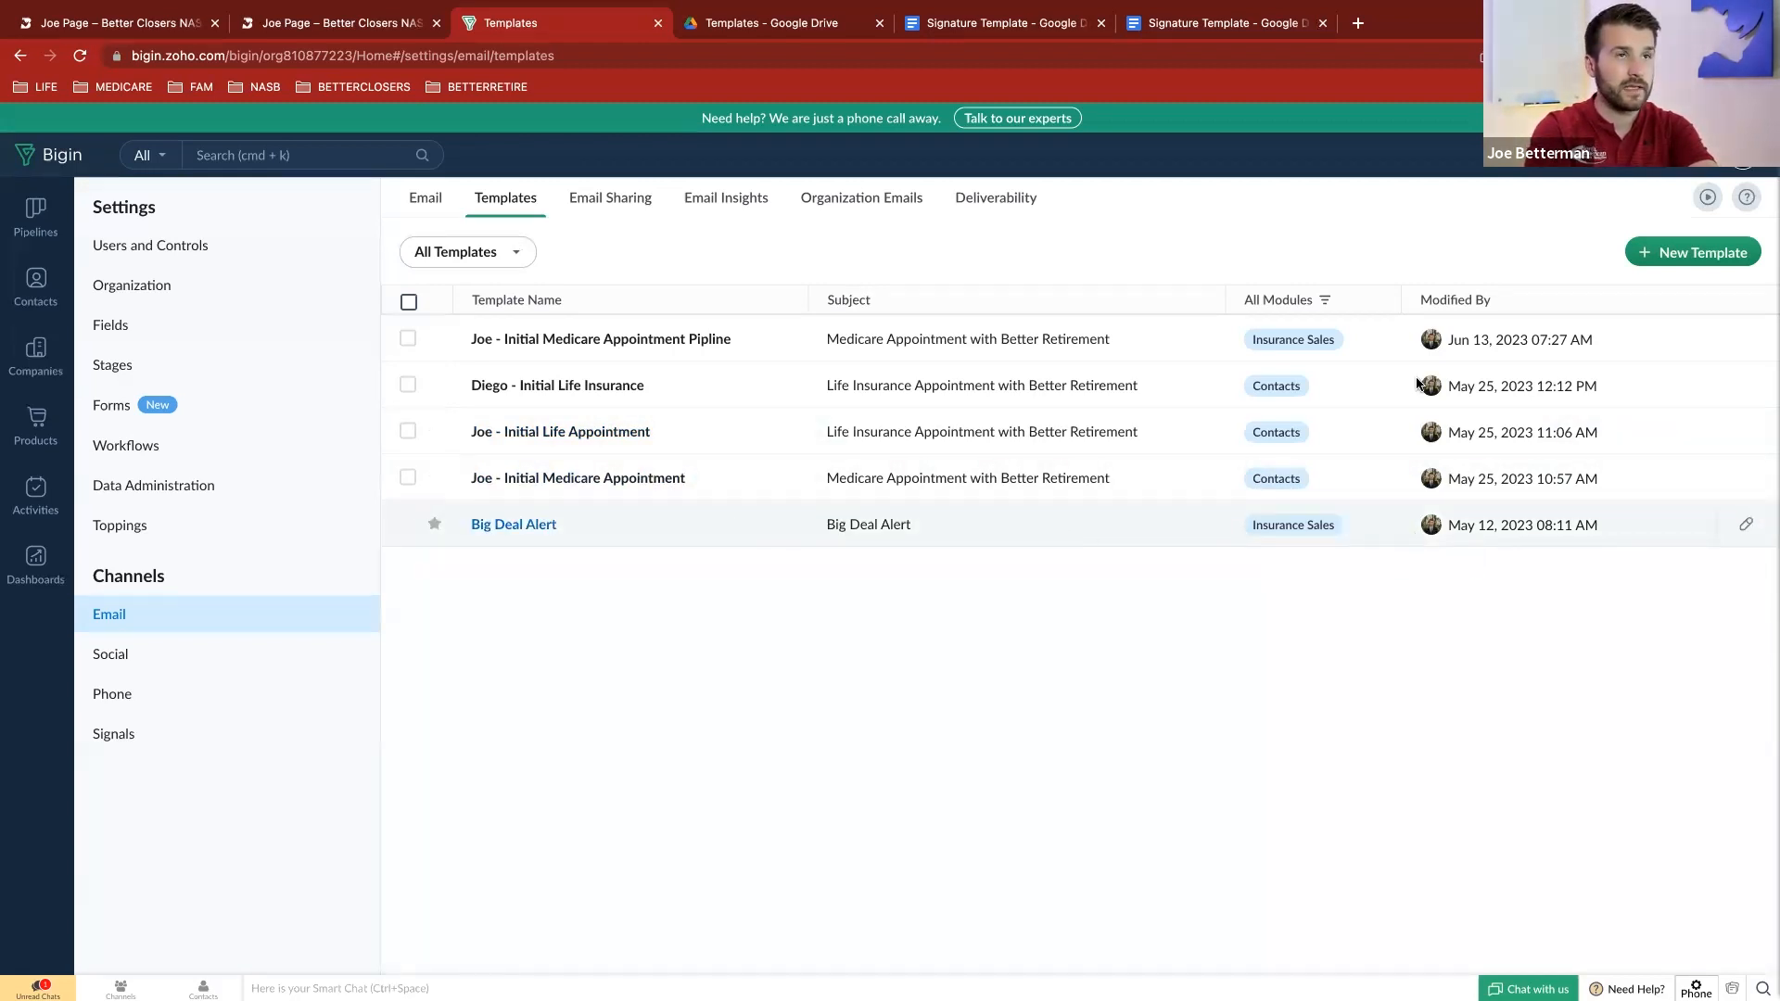
pyautogui.click(1694, 252)
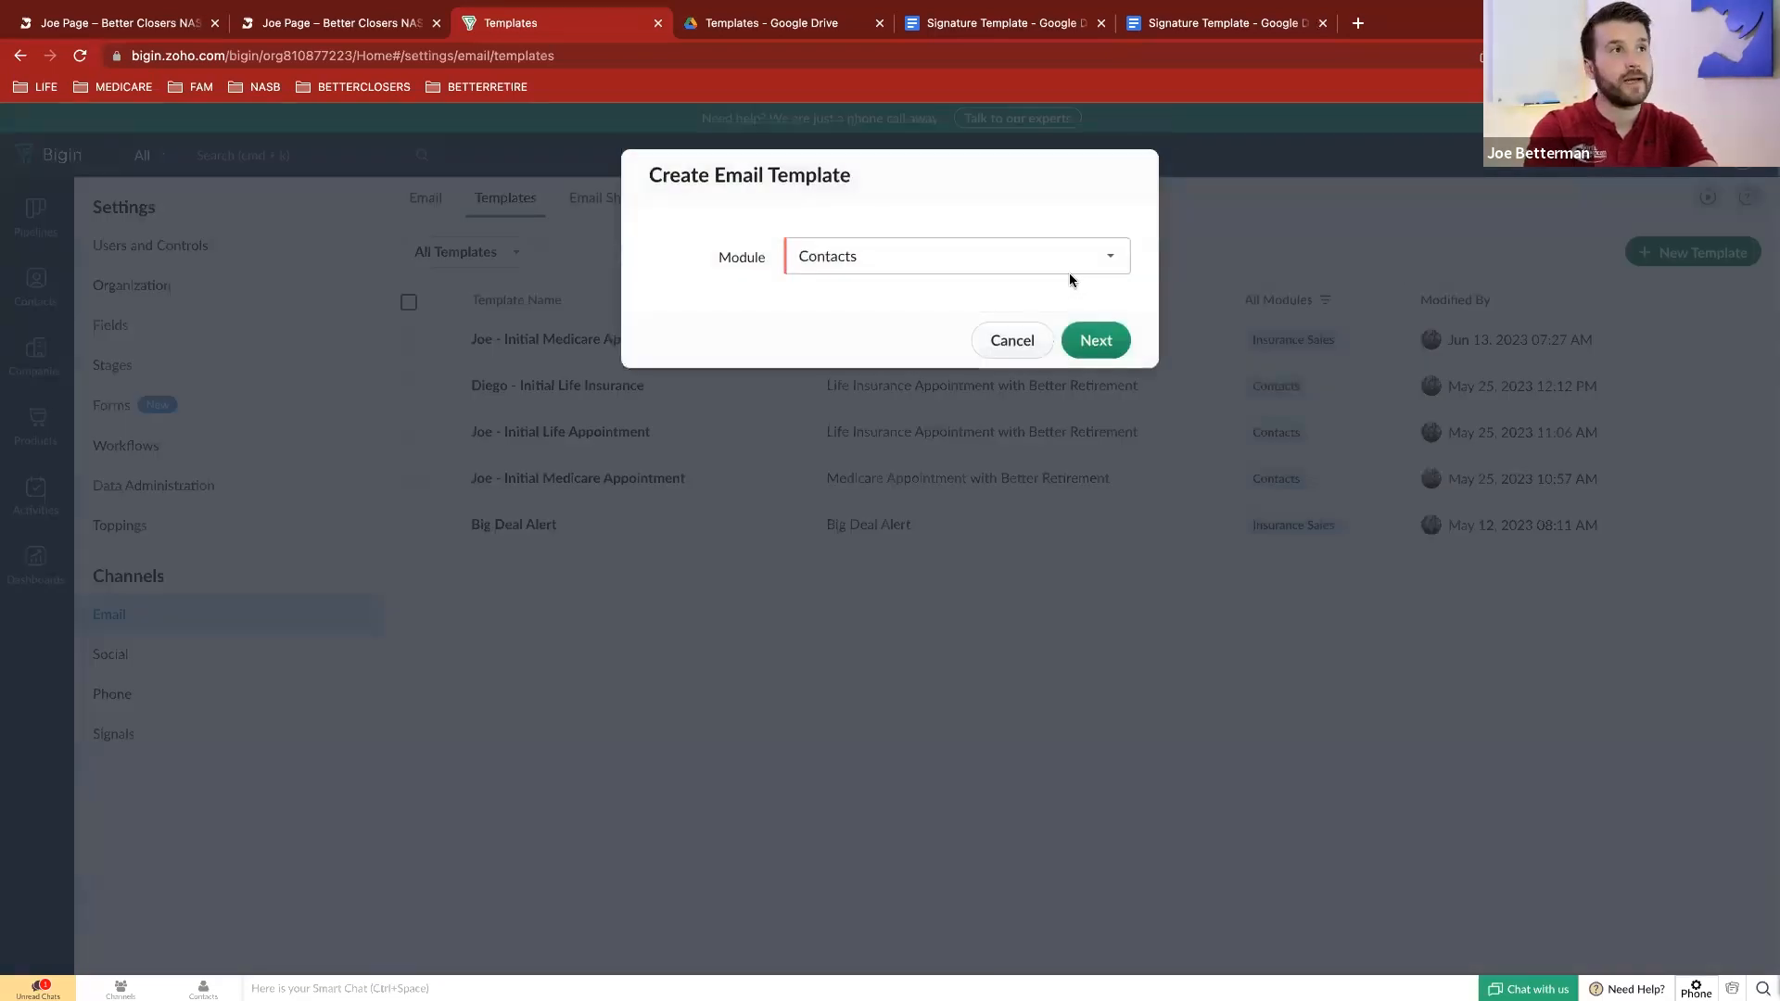
pyautogui.click(1062, 267)
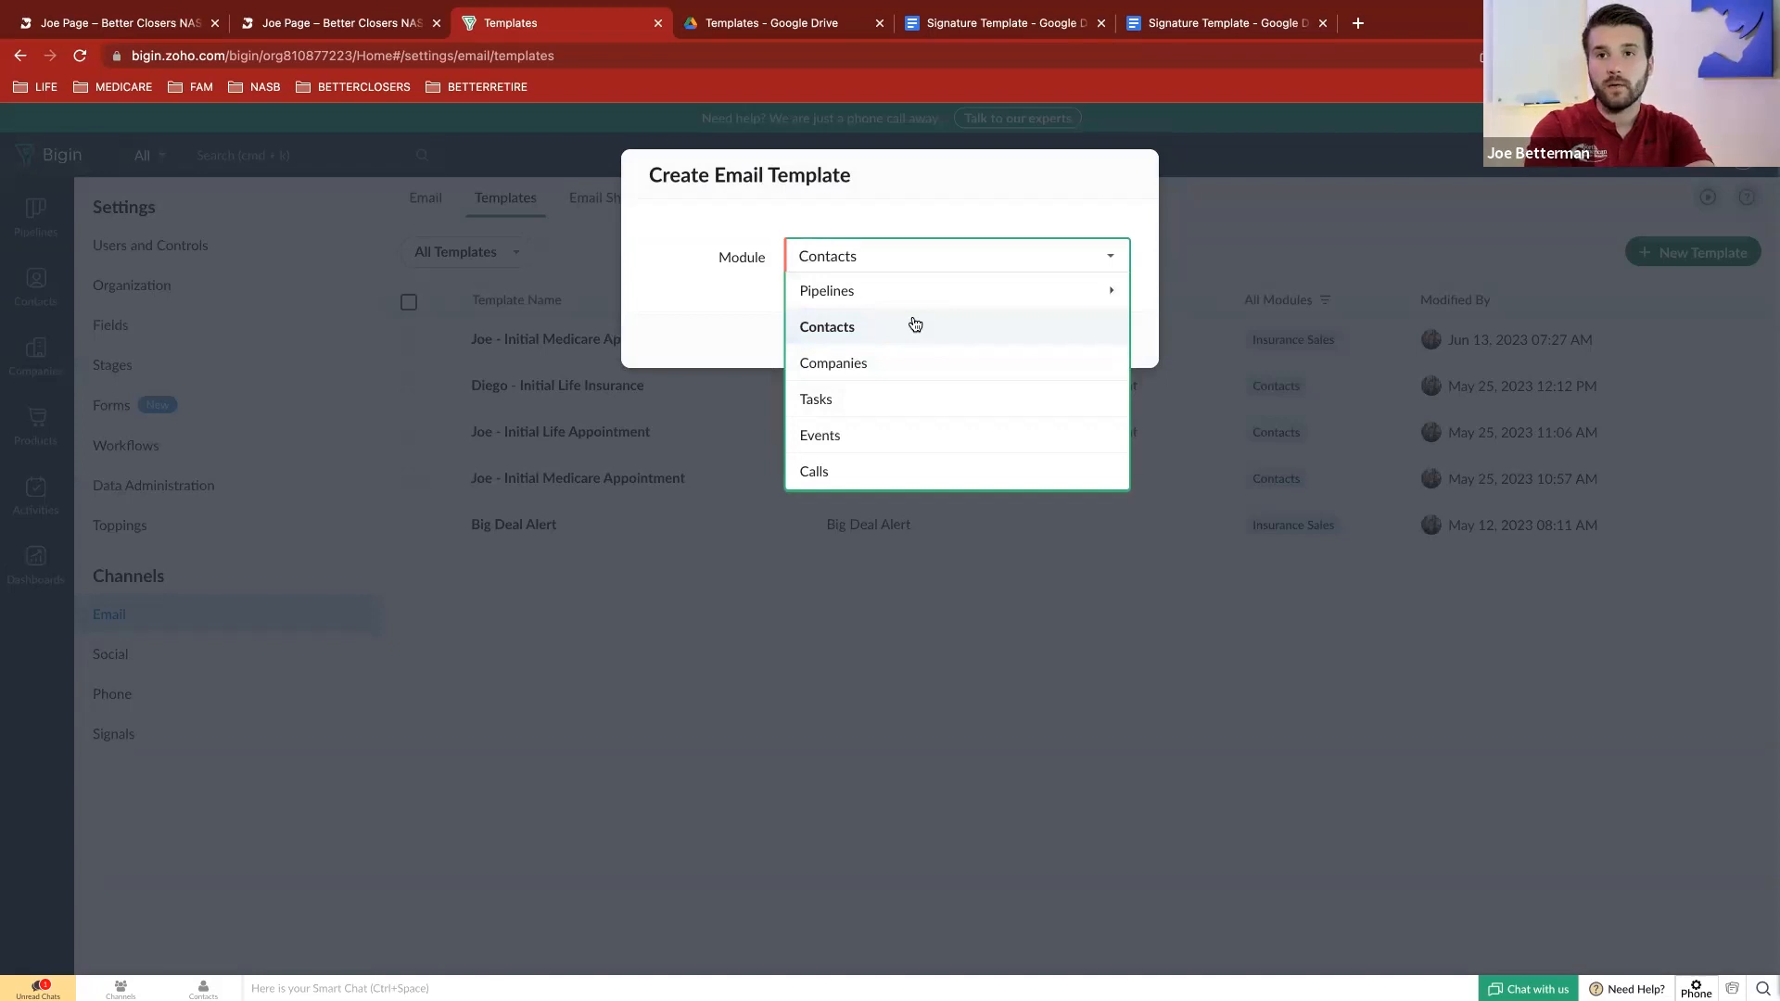
pyautogui.moveTo(876, 298)
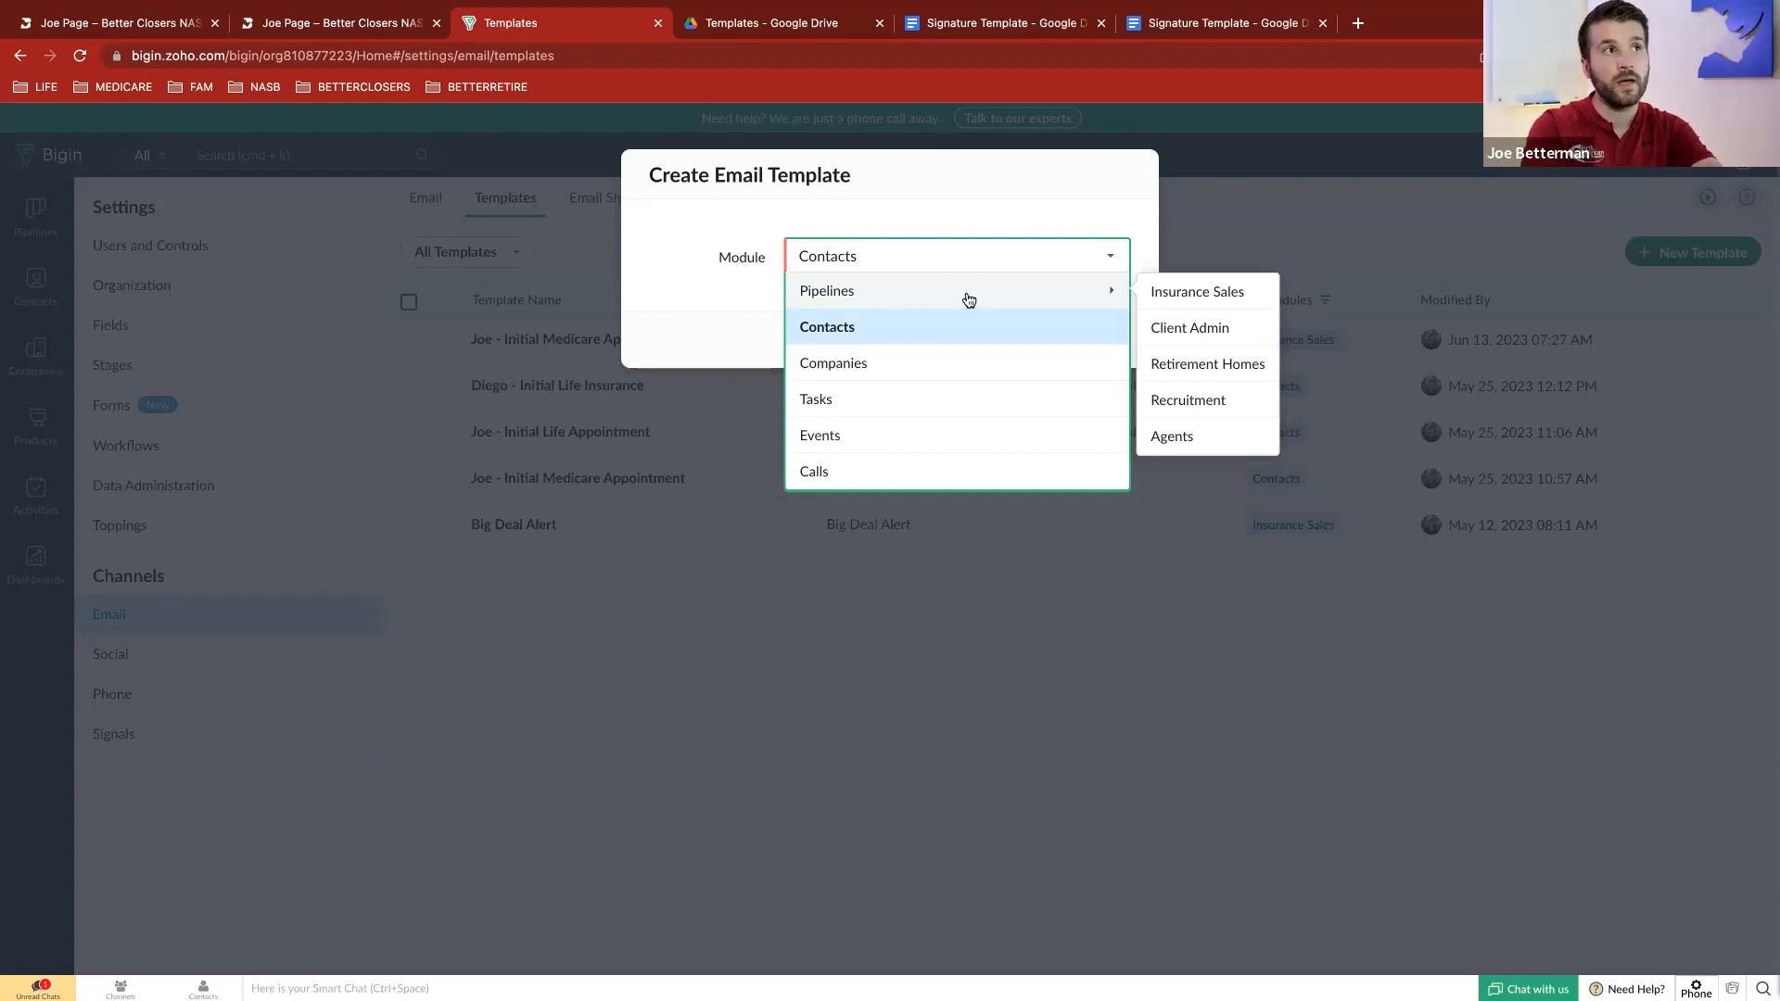
pyautogui.click(1196, 365)
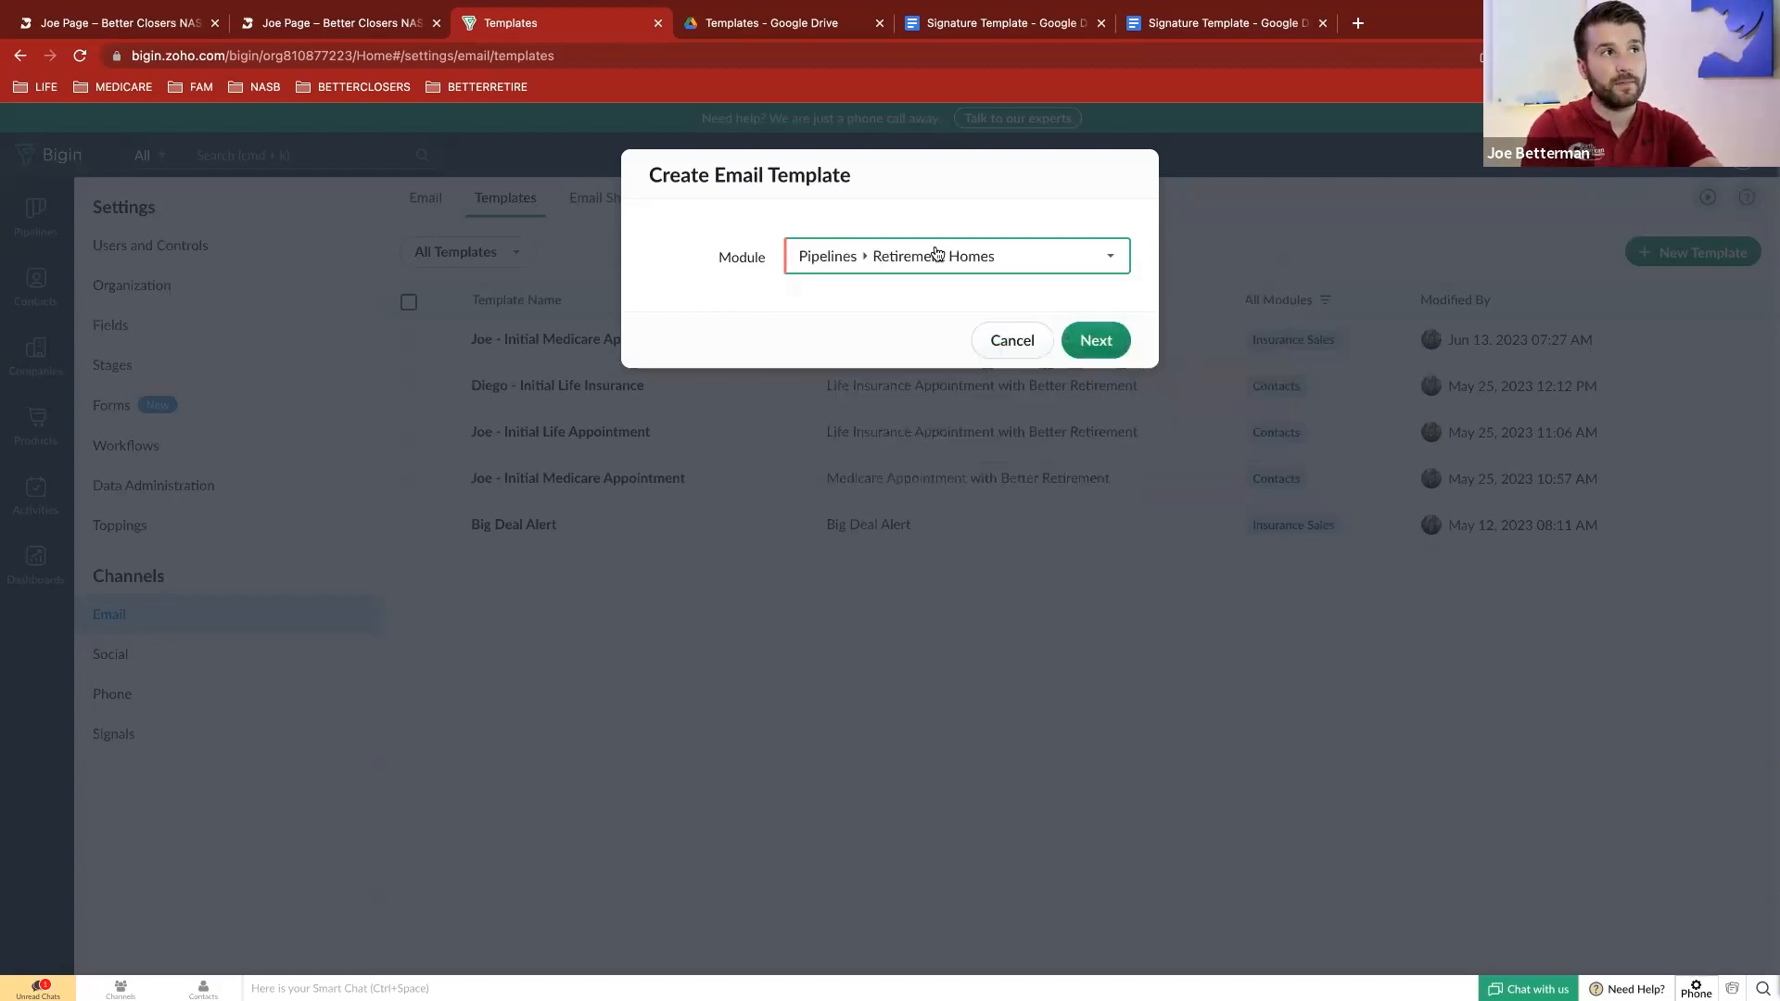
pyautogui.click(1105, 345)
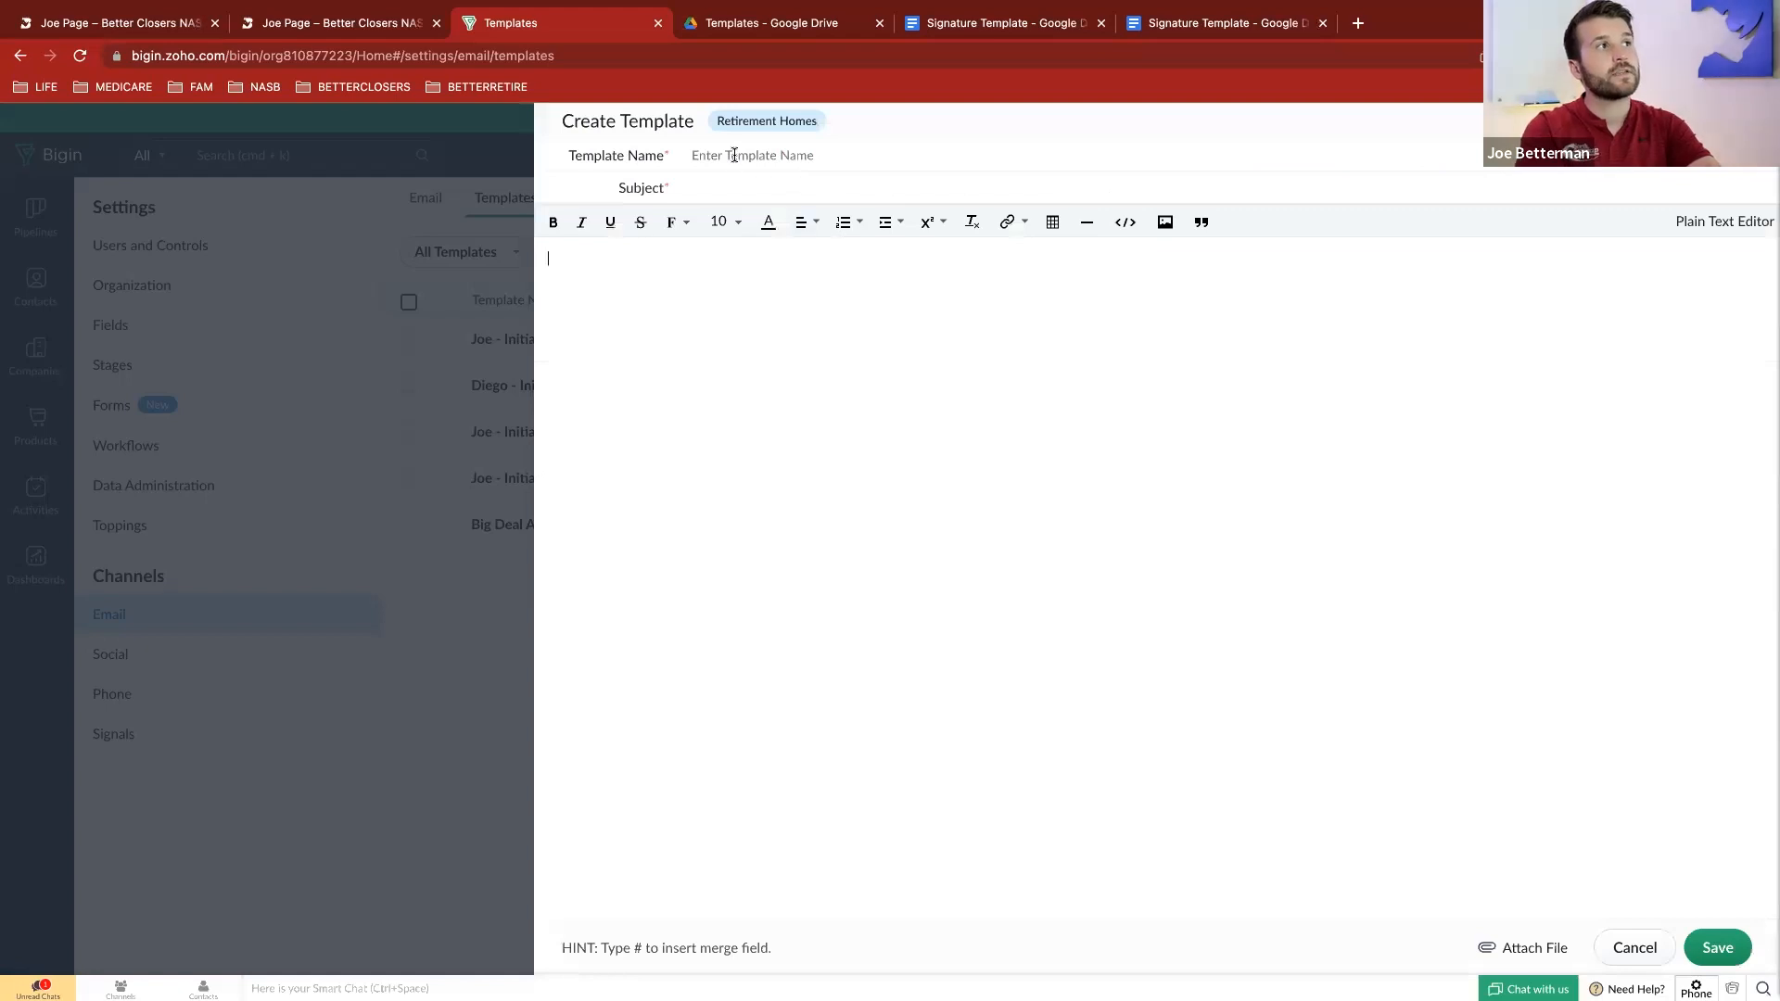
# Name the template "Service Coordinator", set its subject to "Hello", and place the cursor in the message body
pyautogui.click(736, 157)
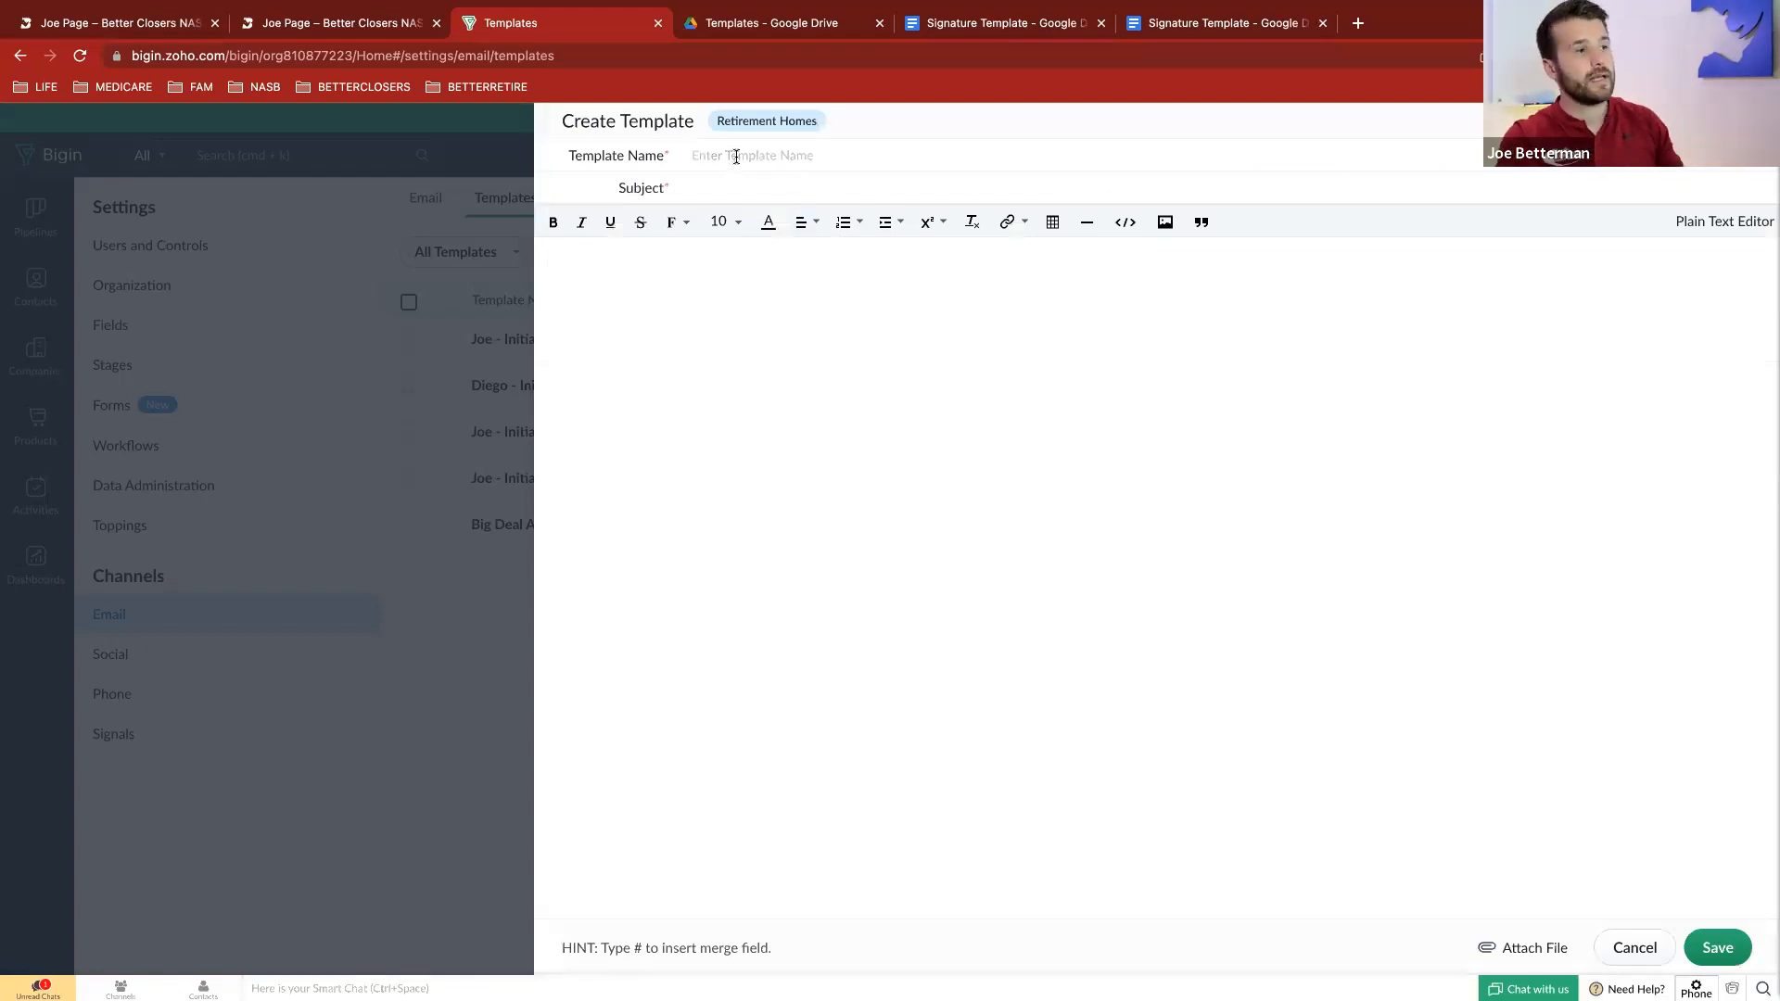
pyautogui.write('S')
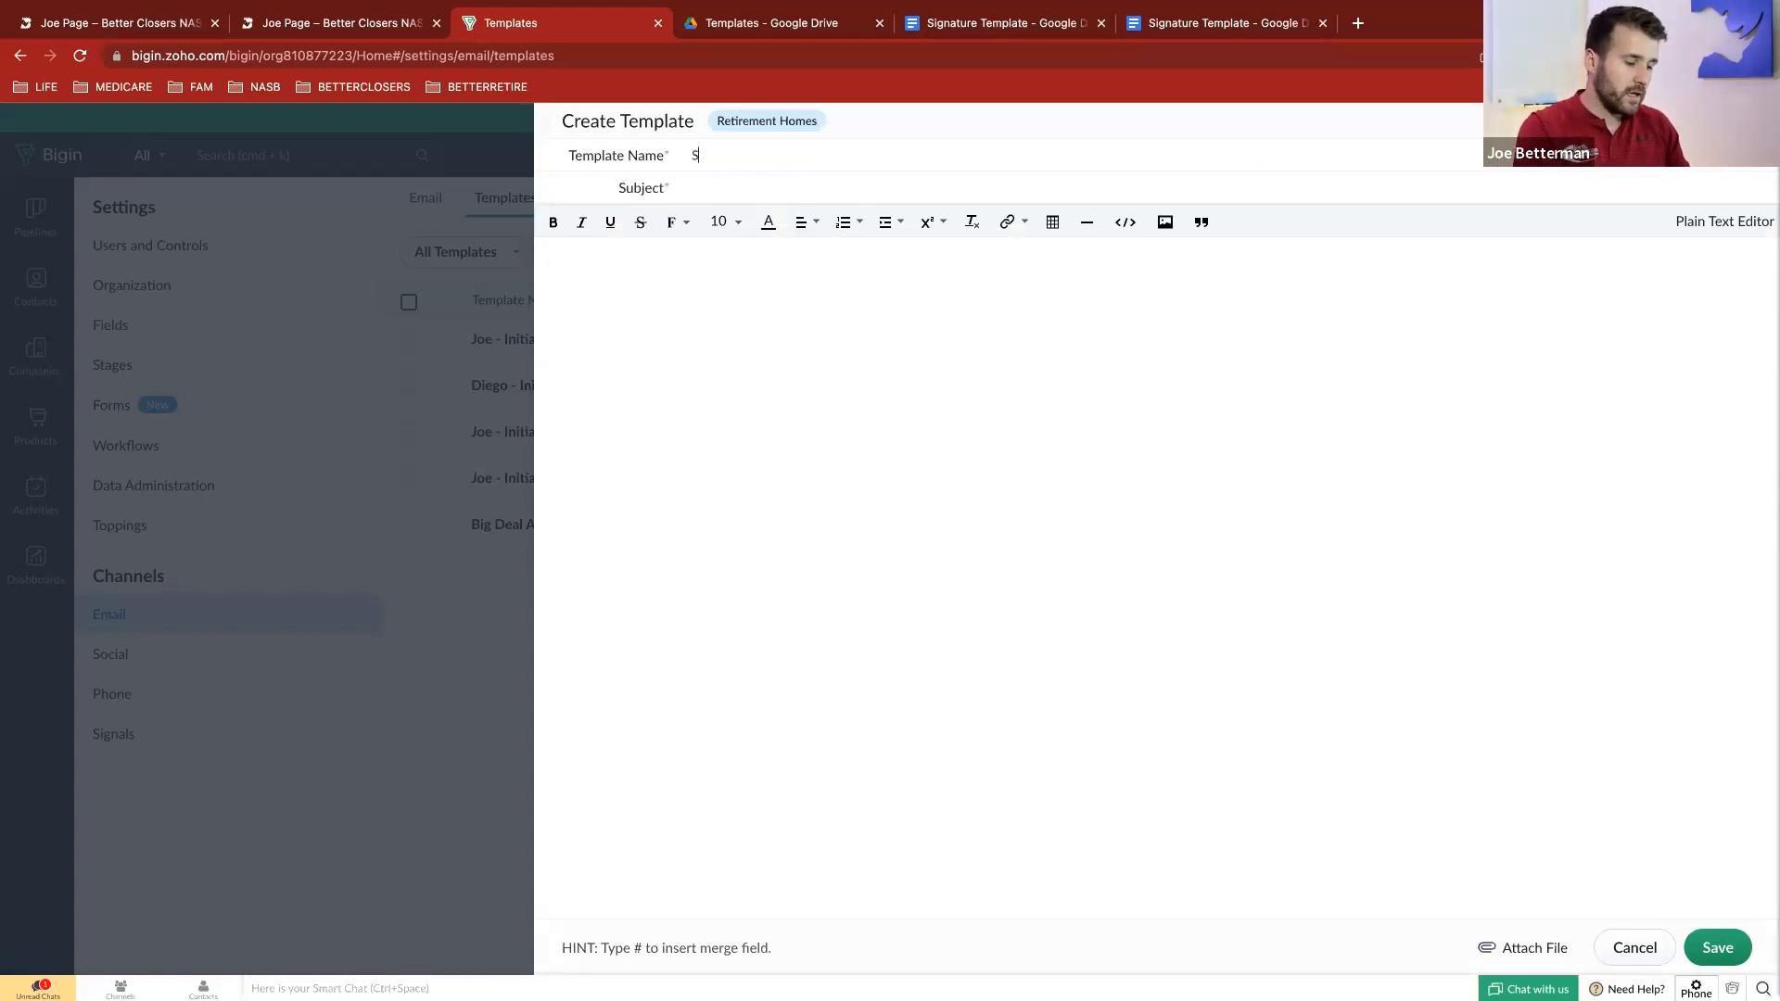
pyautogui.write('ervice Coordinator')
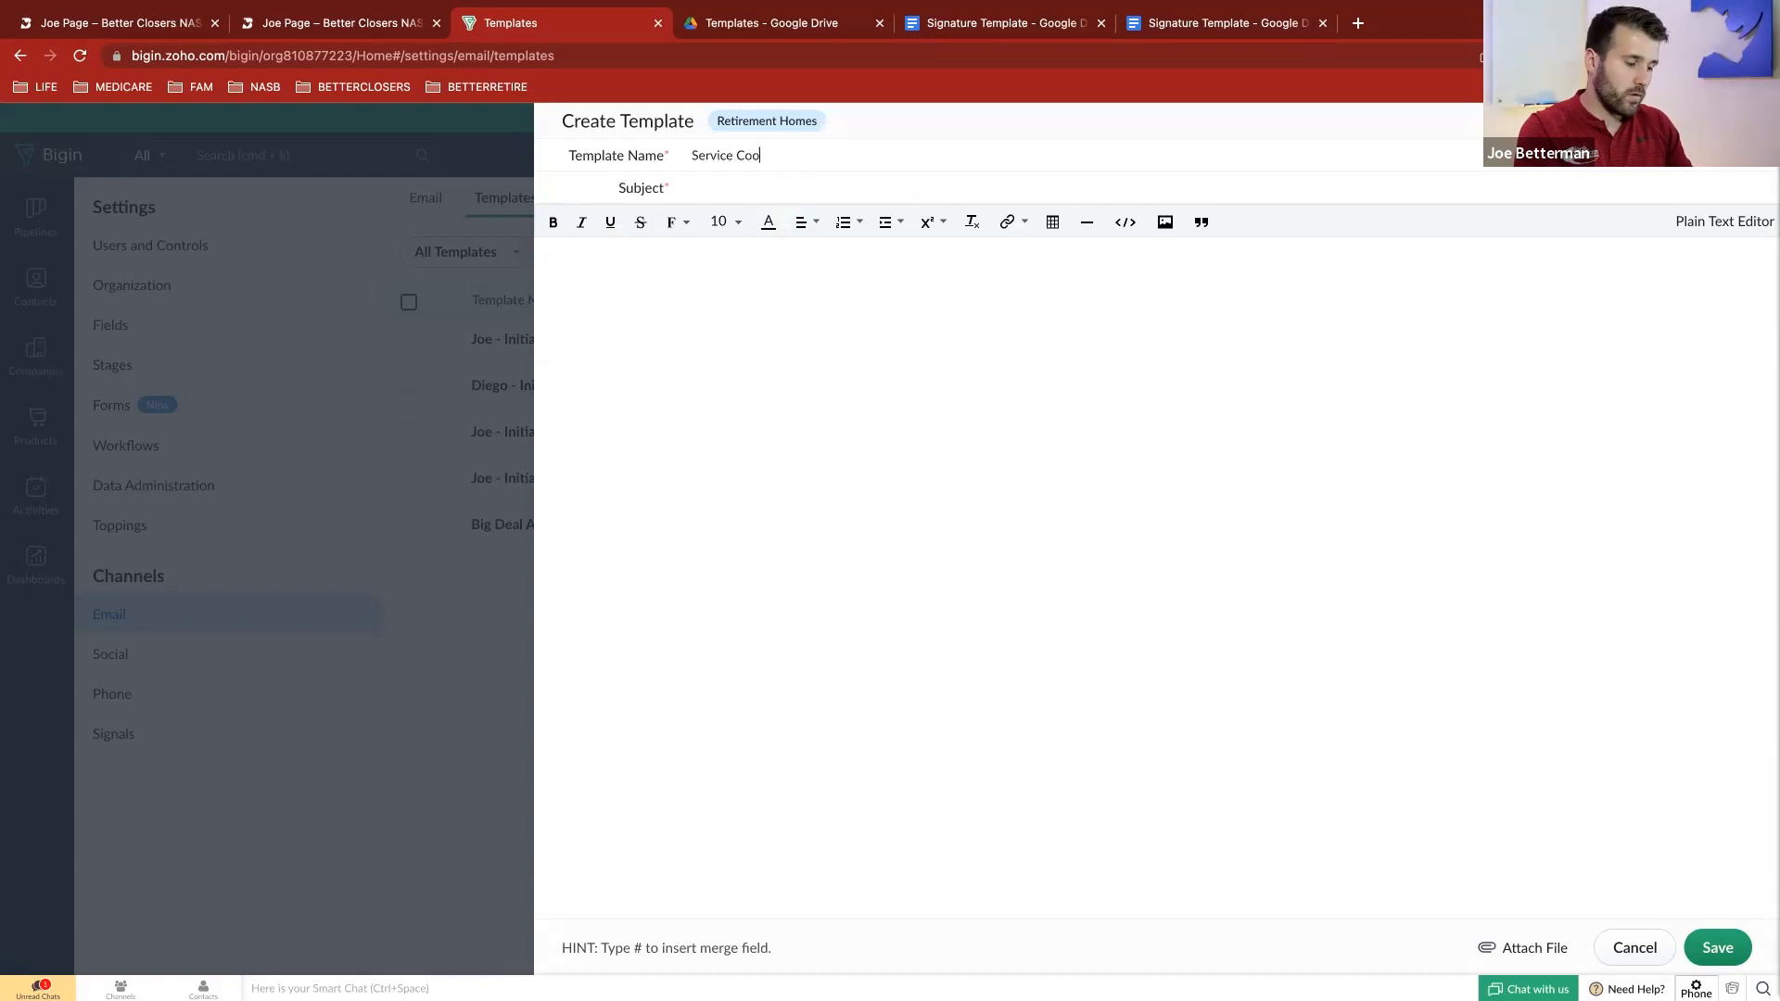
pyautogui.click(727, 189)
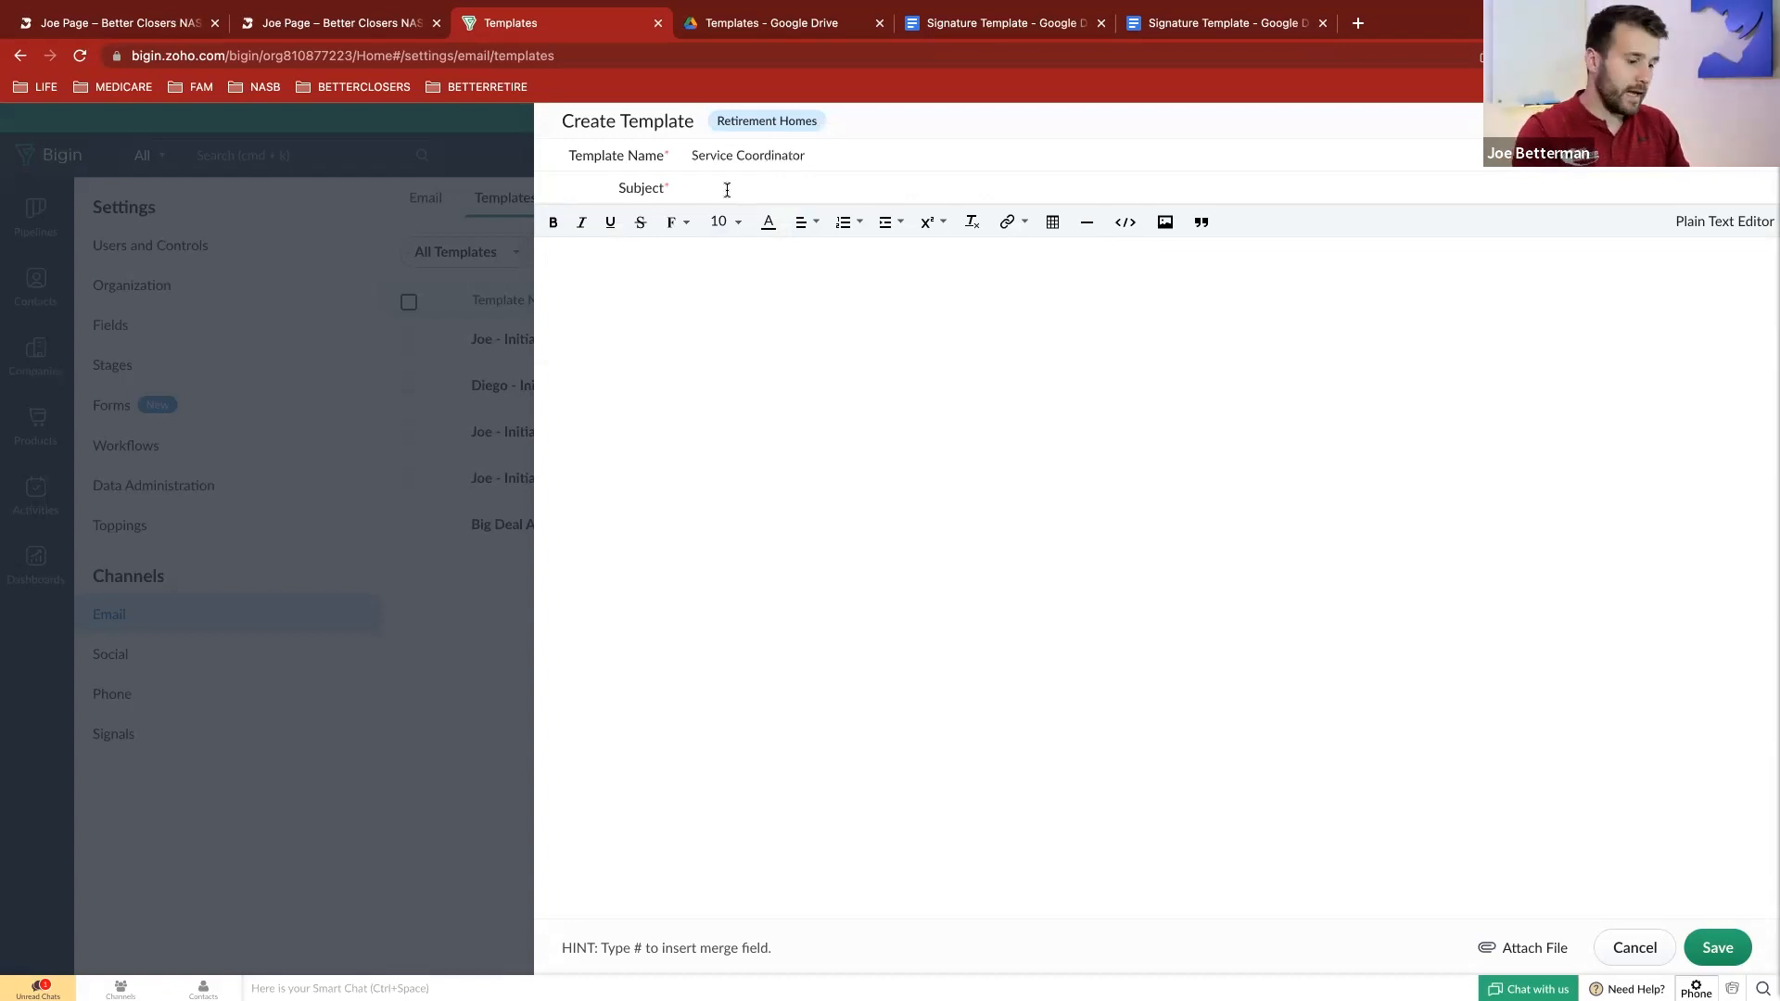
pyautogui.write('Hello')
pyautogui.click(675, 259)
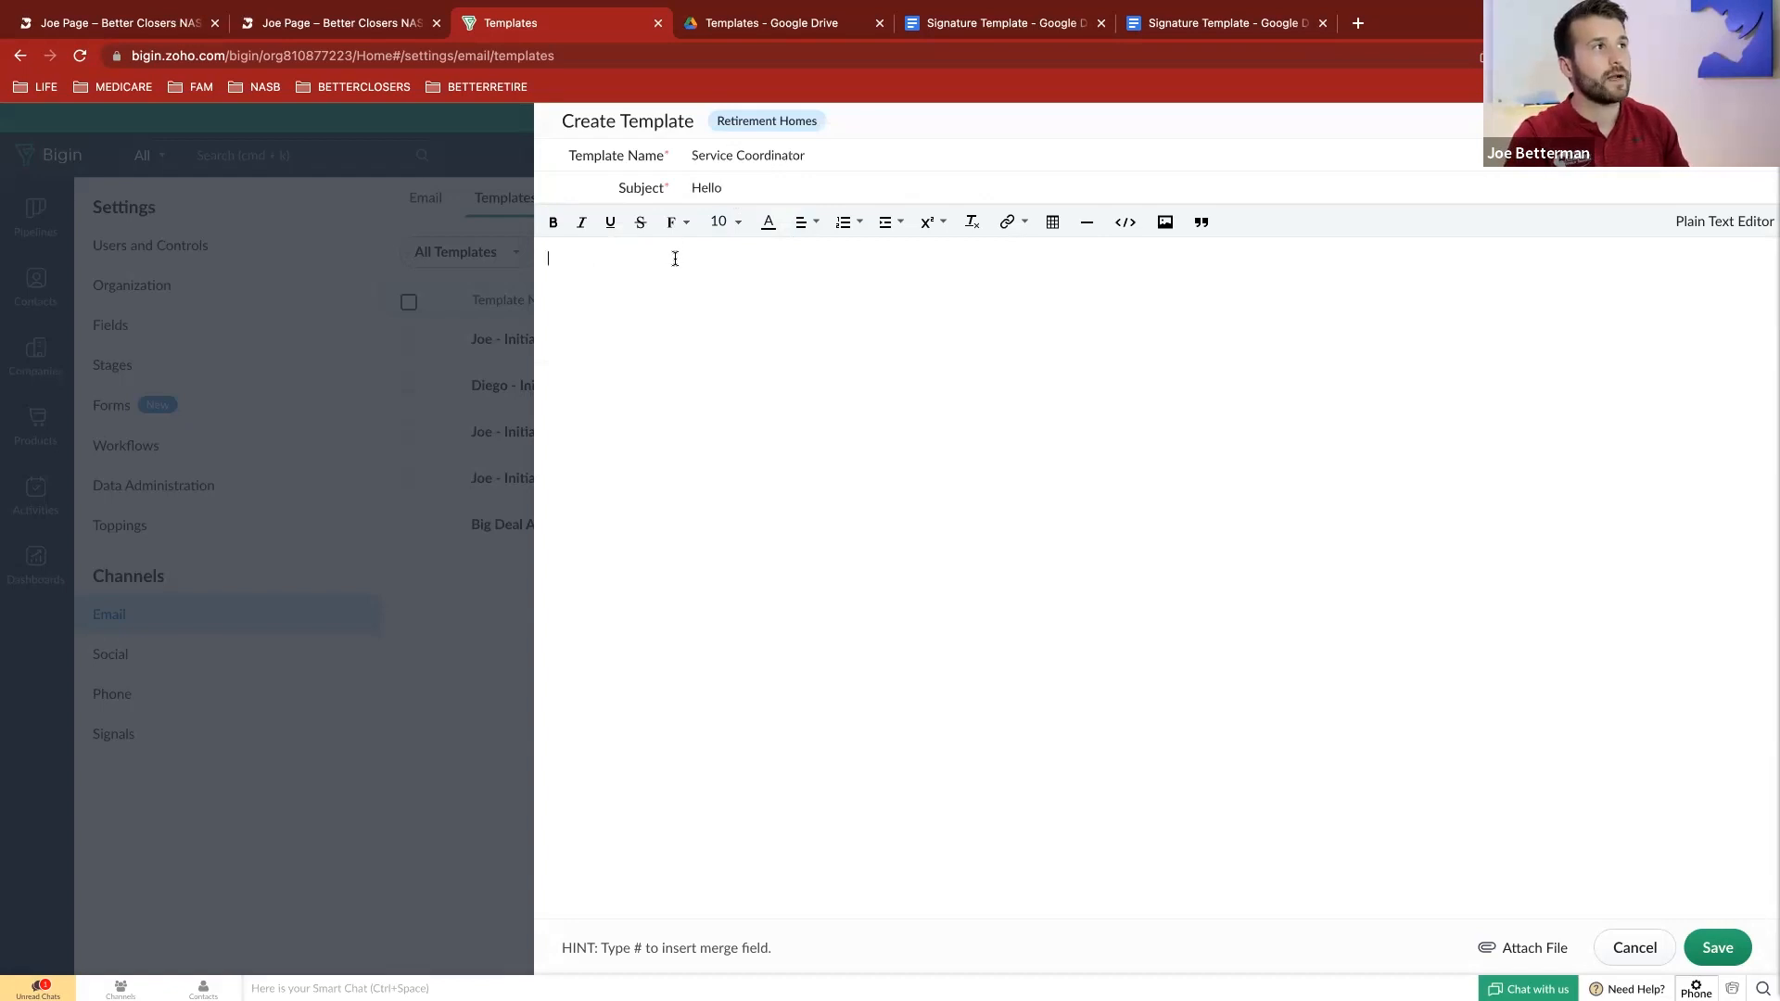
# Begin the template message with the greeting "Dear" followed by the Retirement Homes Contact Name merge field
pyautogui.write('Dear')
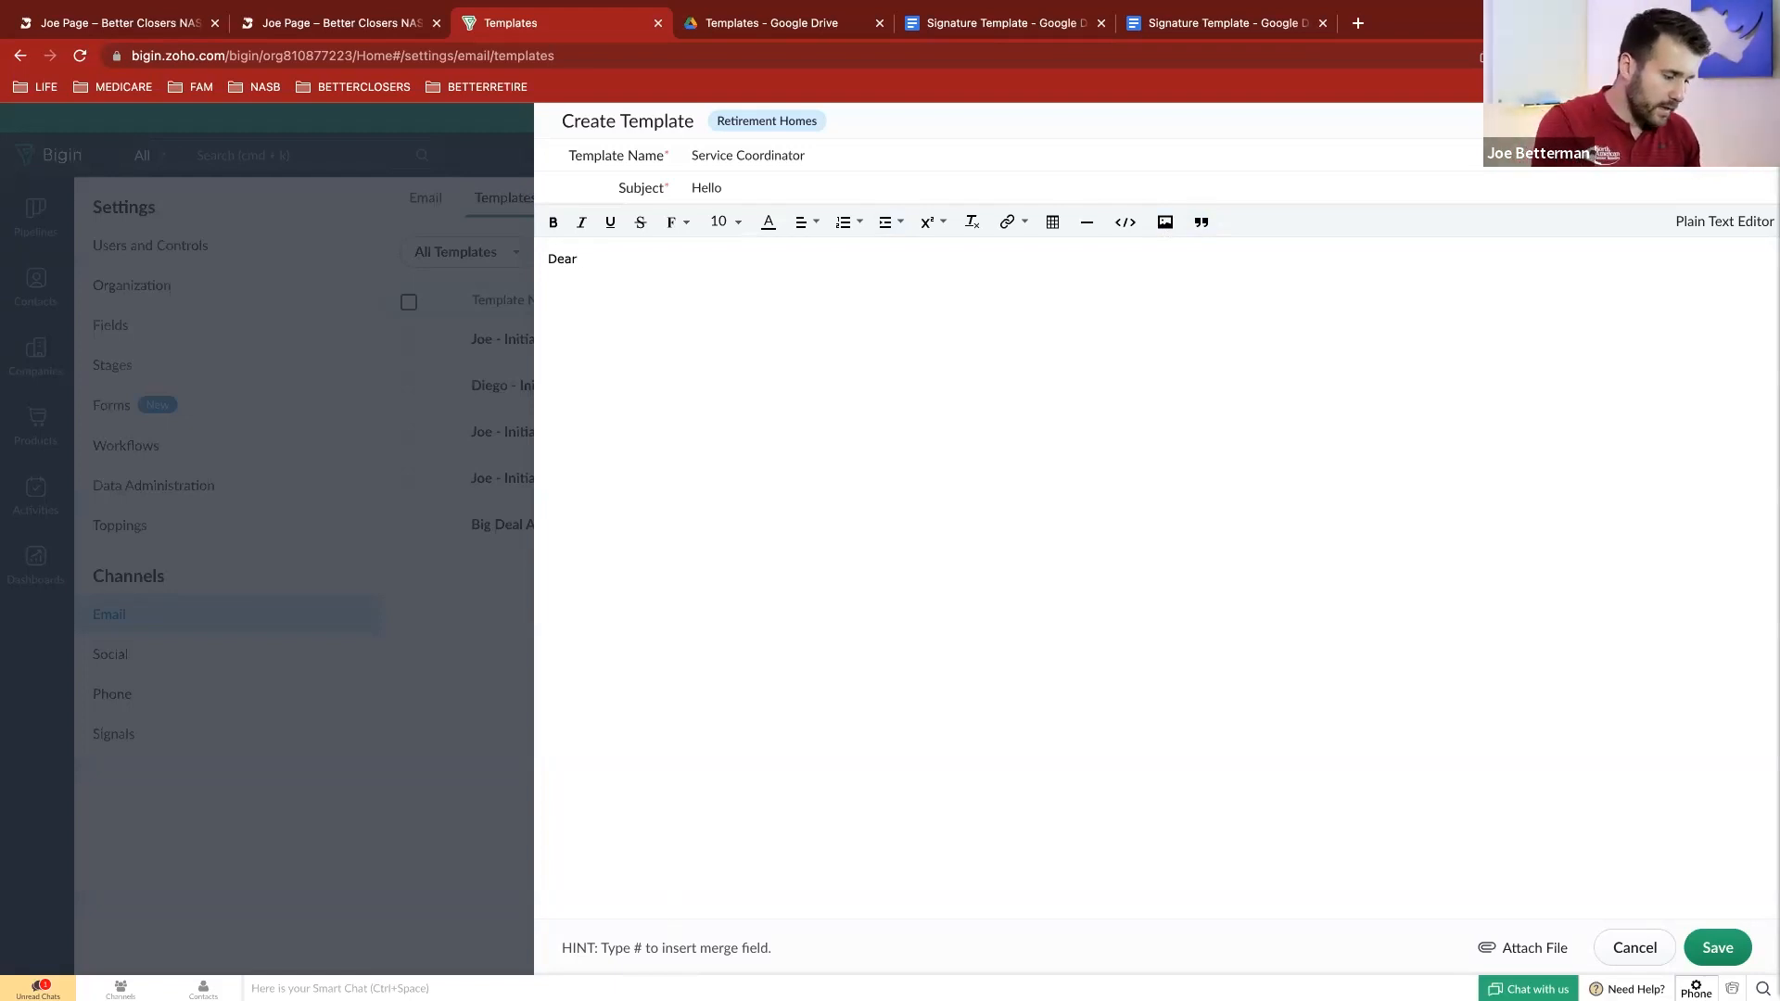
pyautogui.write('#')
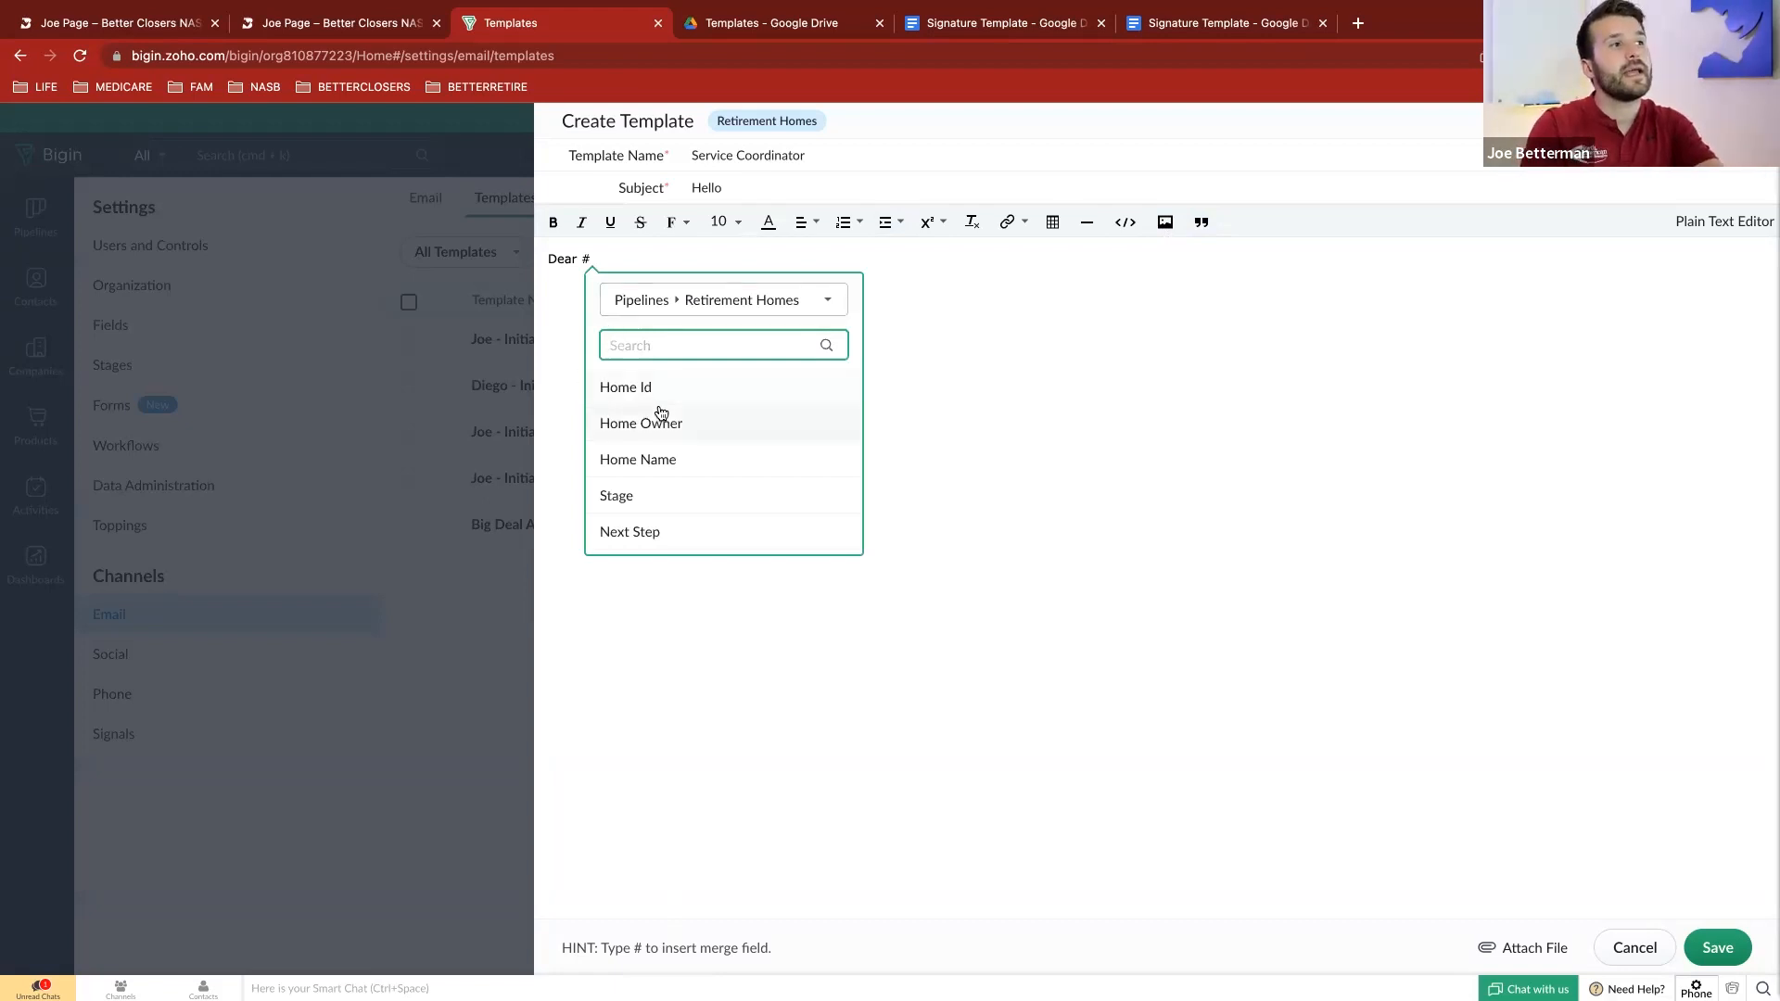
pyautogui.scroll(-5, 670, 471)
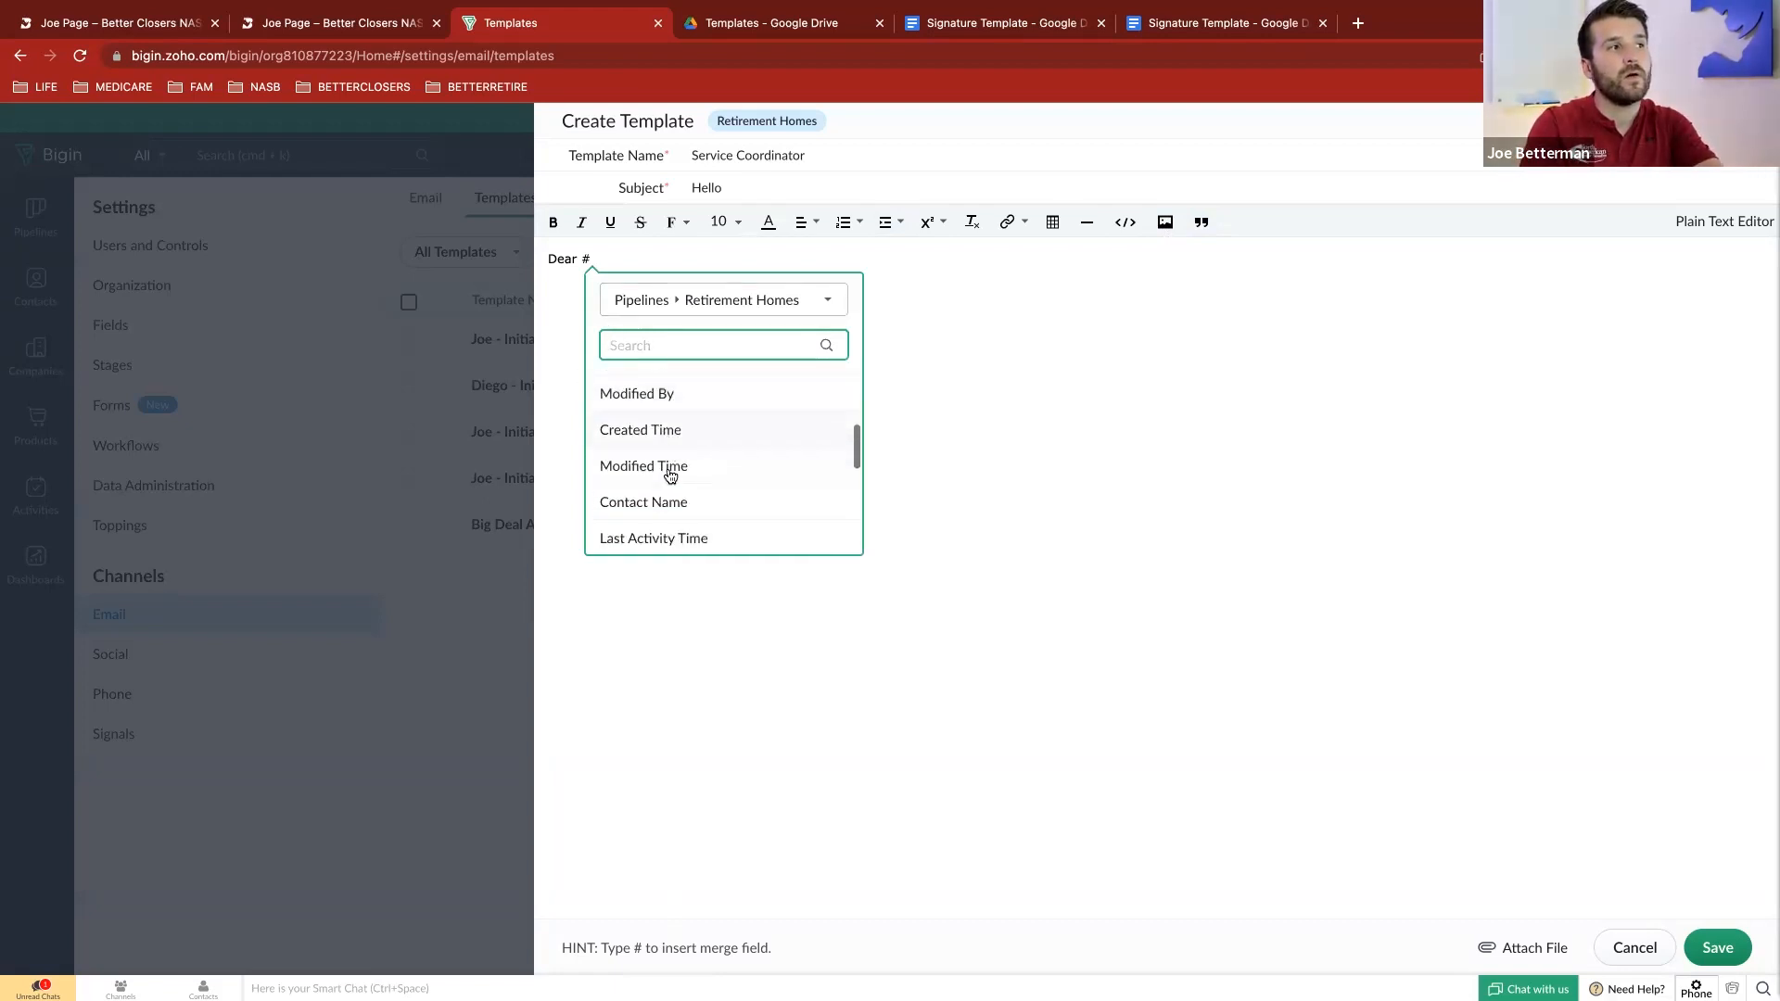
pyautogui.scroll(-5, 670, 476)
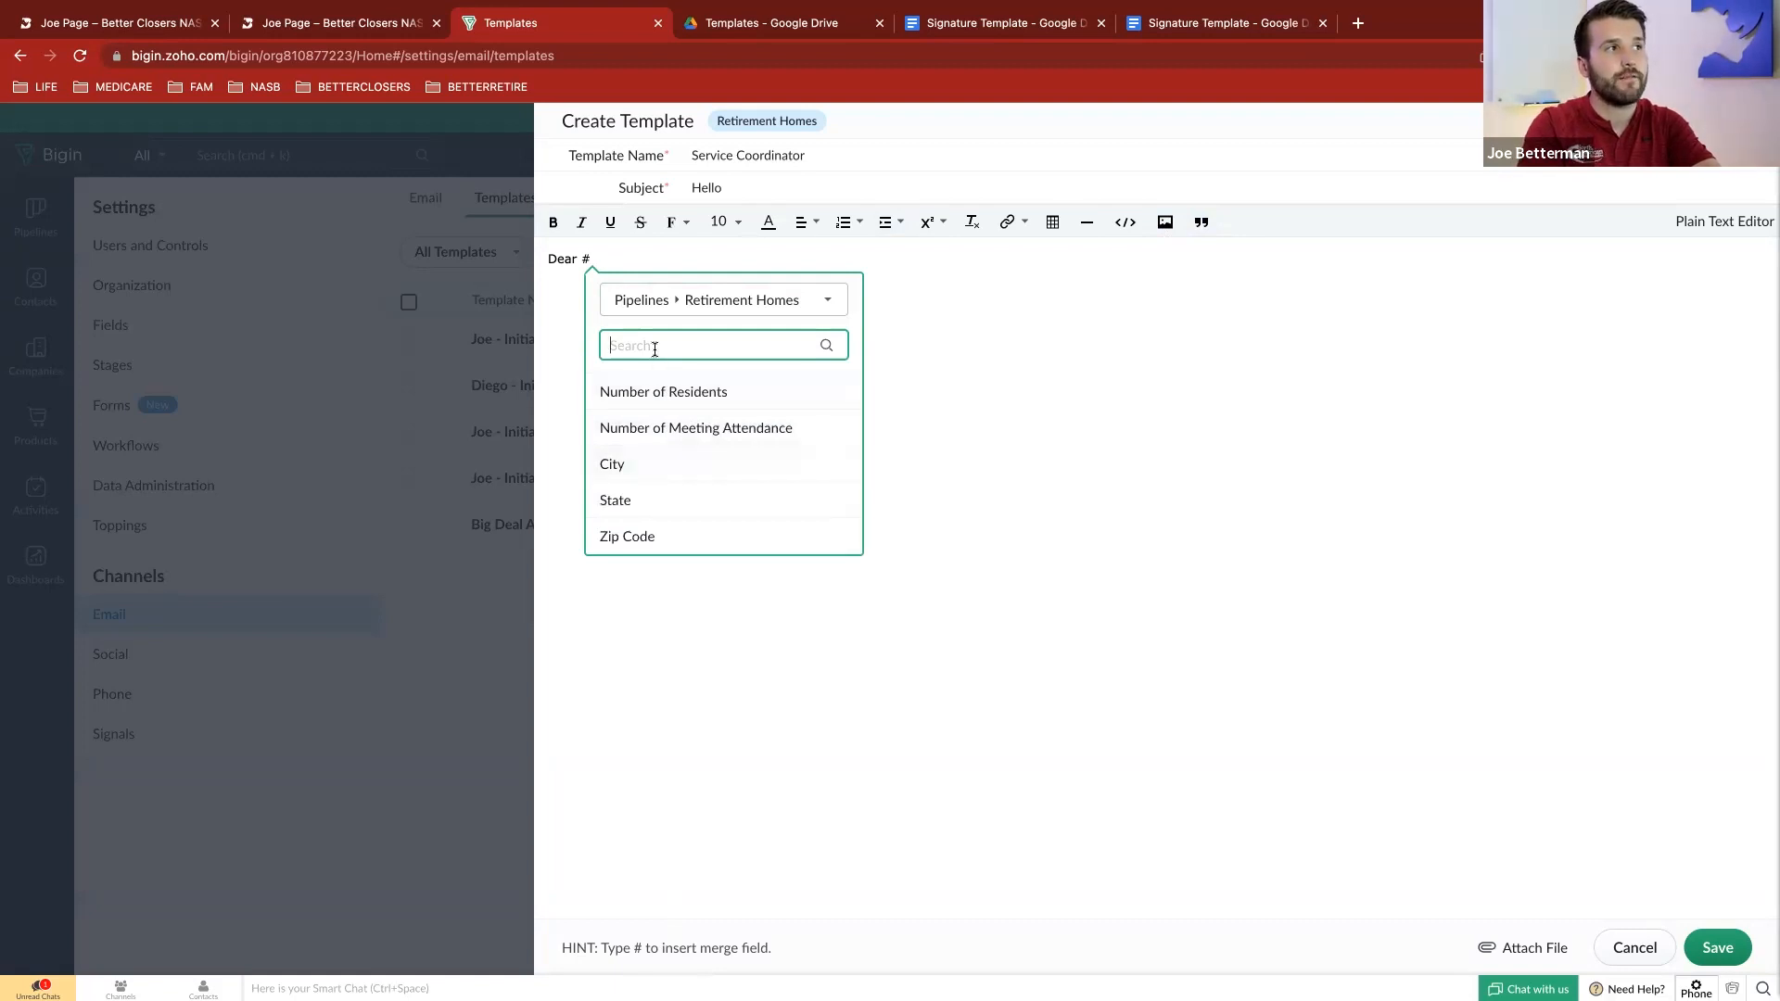
pyautogui.write('name')
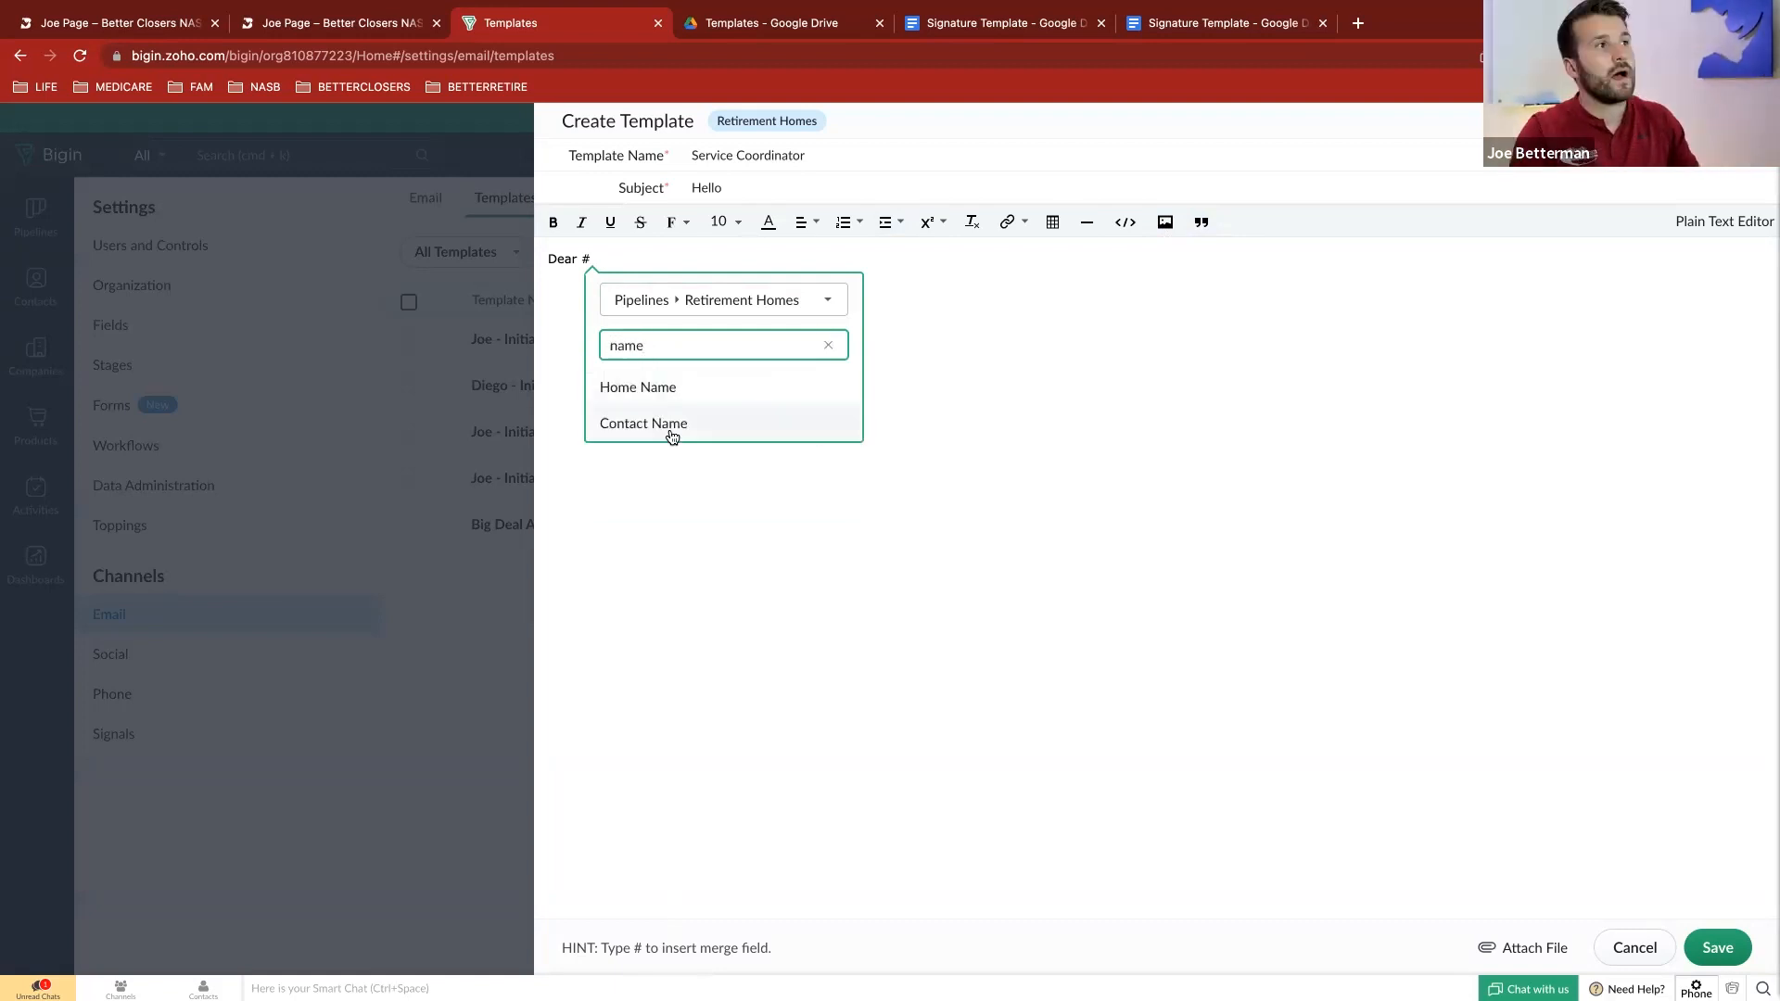
pyautogui.click(667, 429)
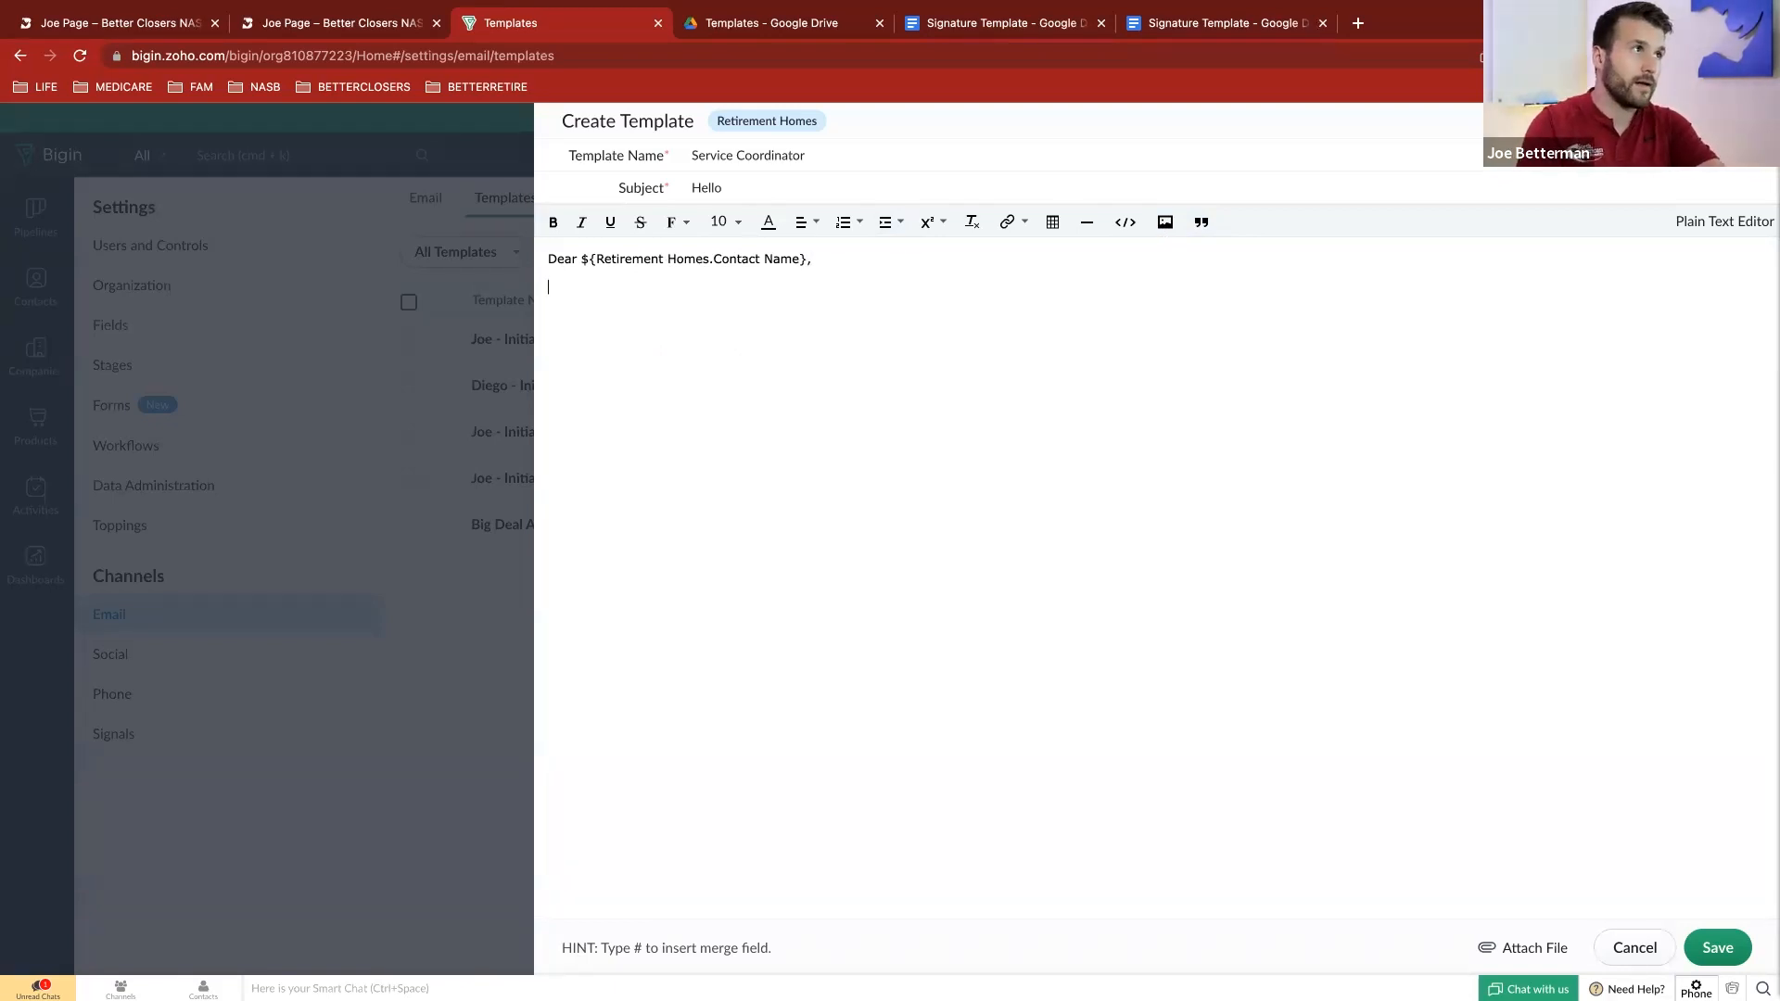
# Start the body paragraph below the greeting with "It was nice to visit" and the Home Name merge field
pyautogui.press('Return')
pyautogui.press('Return')
pyautogui.write('It was nice to vid')
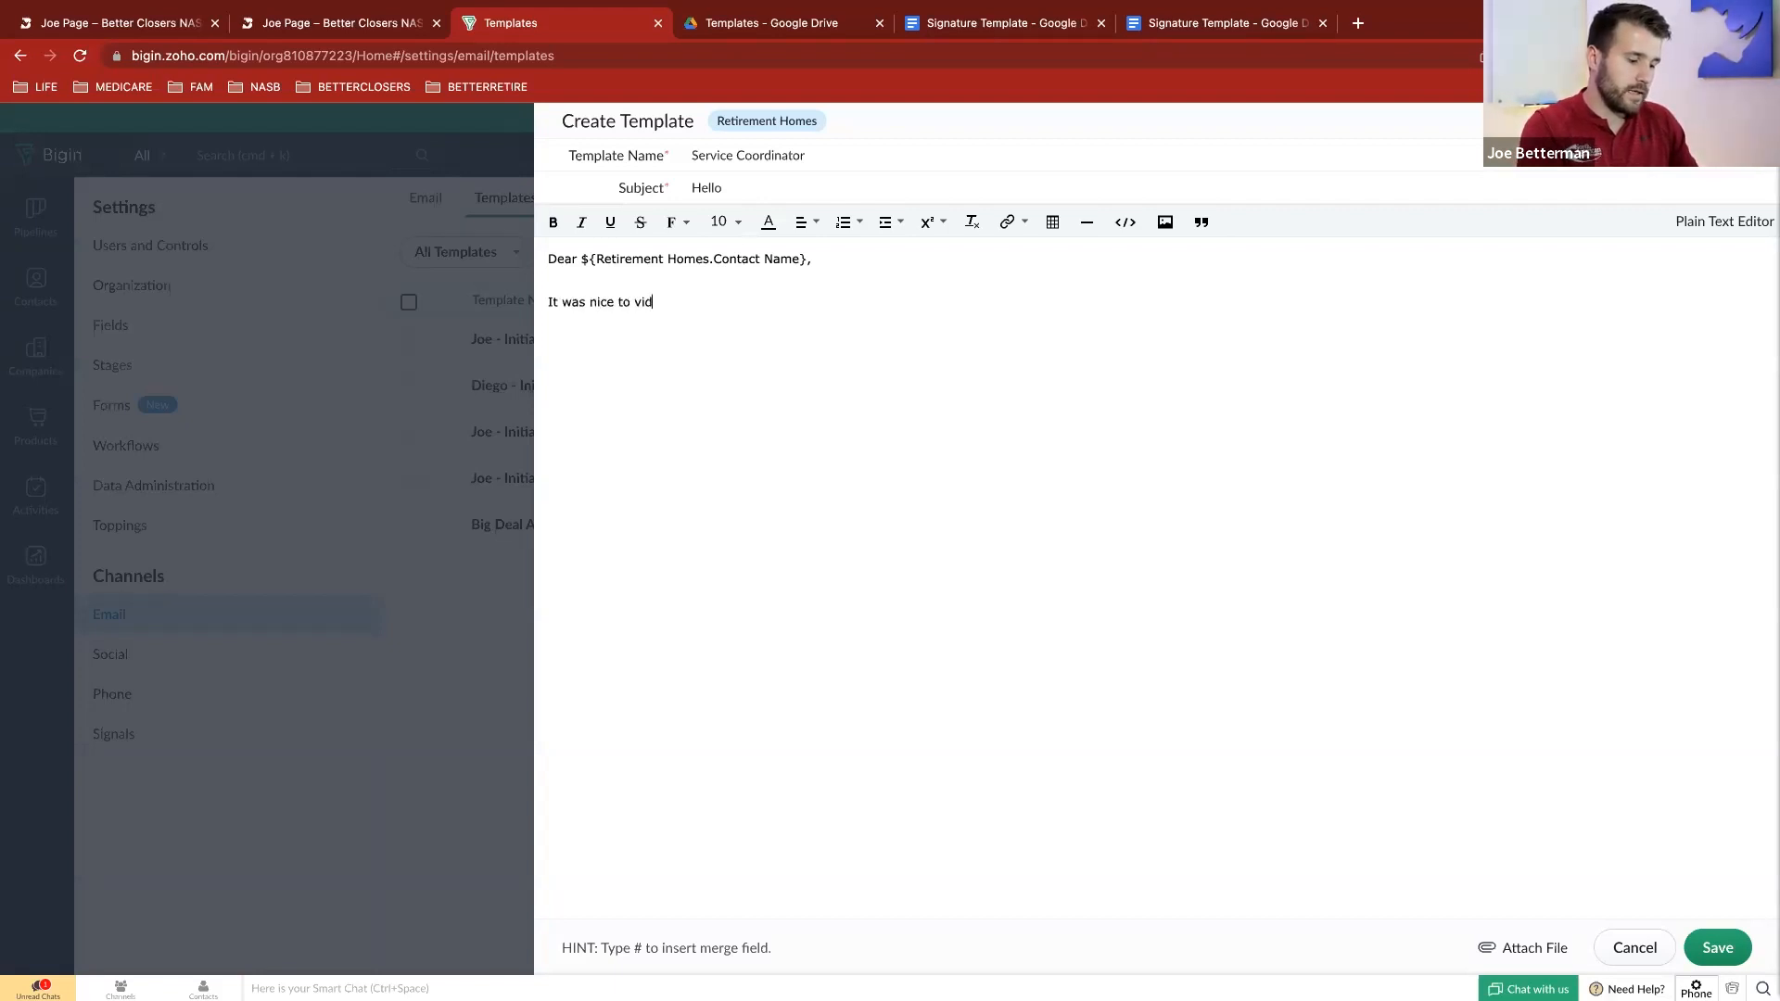
pyautogui.write('it #')
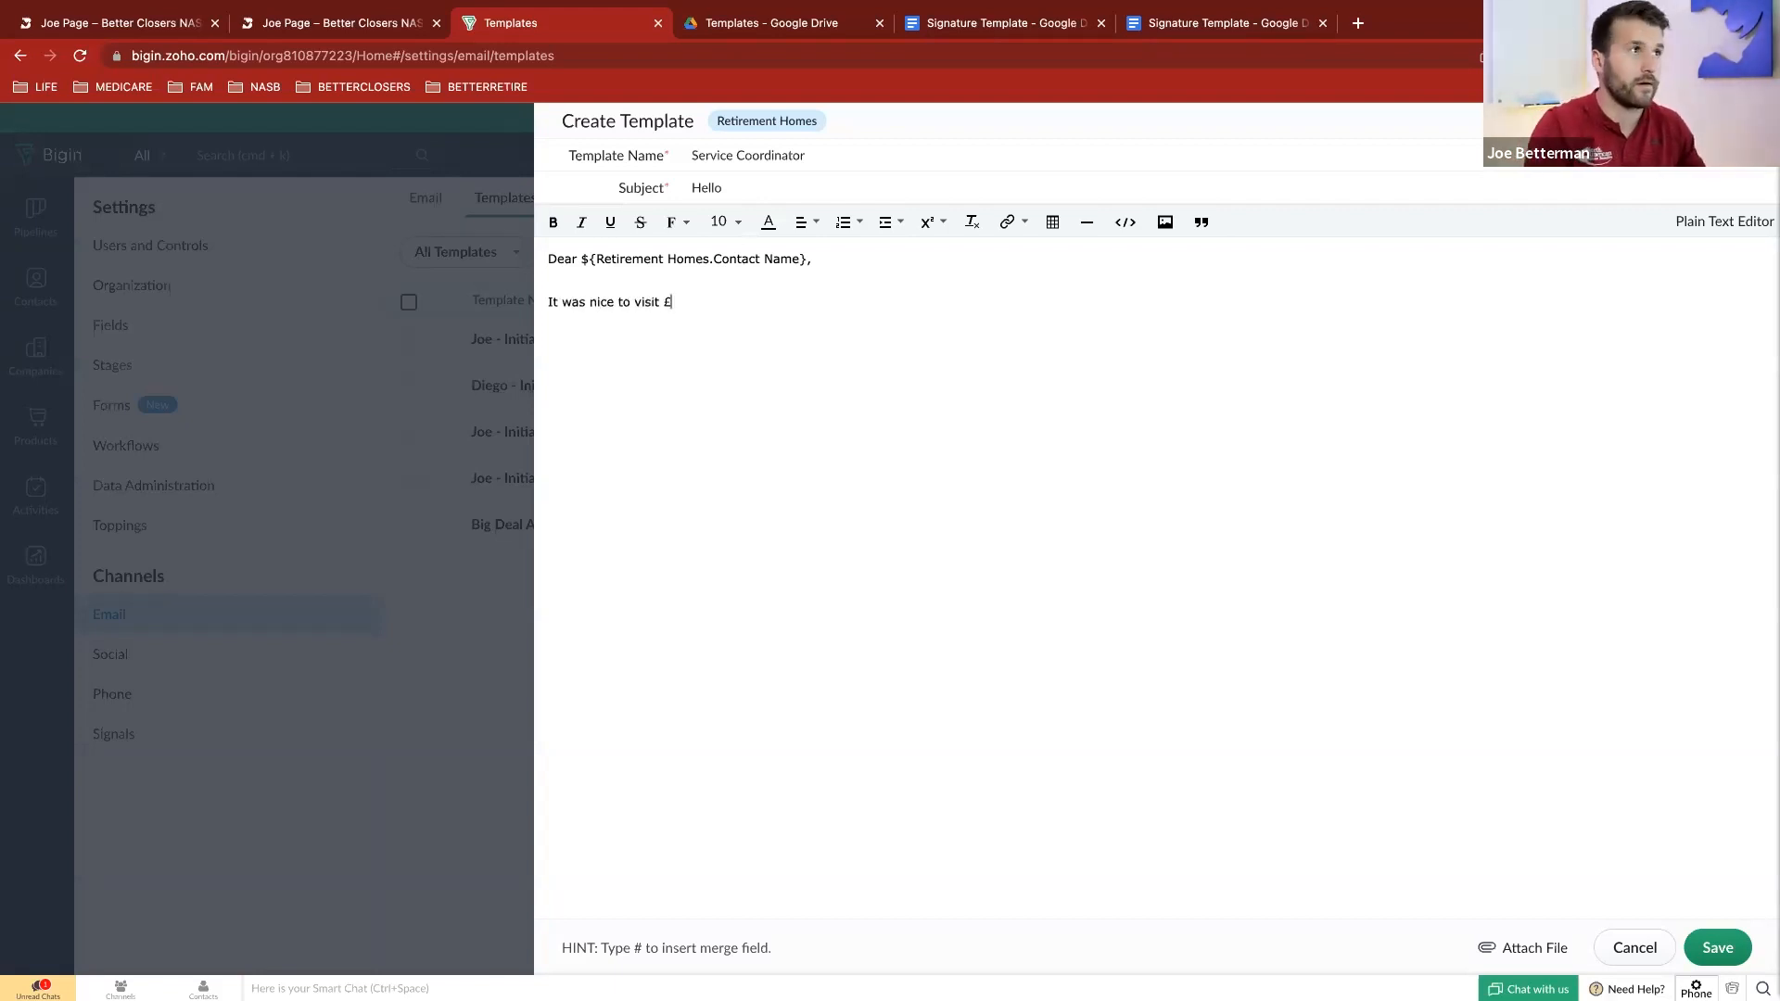
pyautogui.click(770, 502)
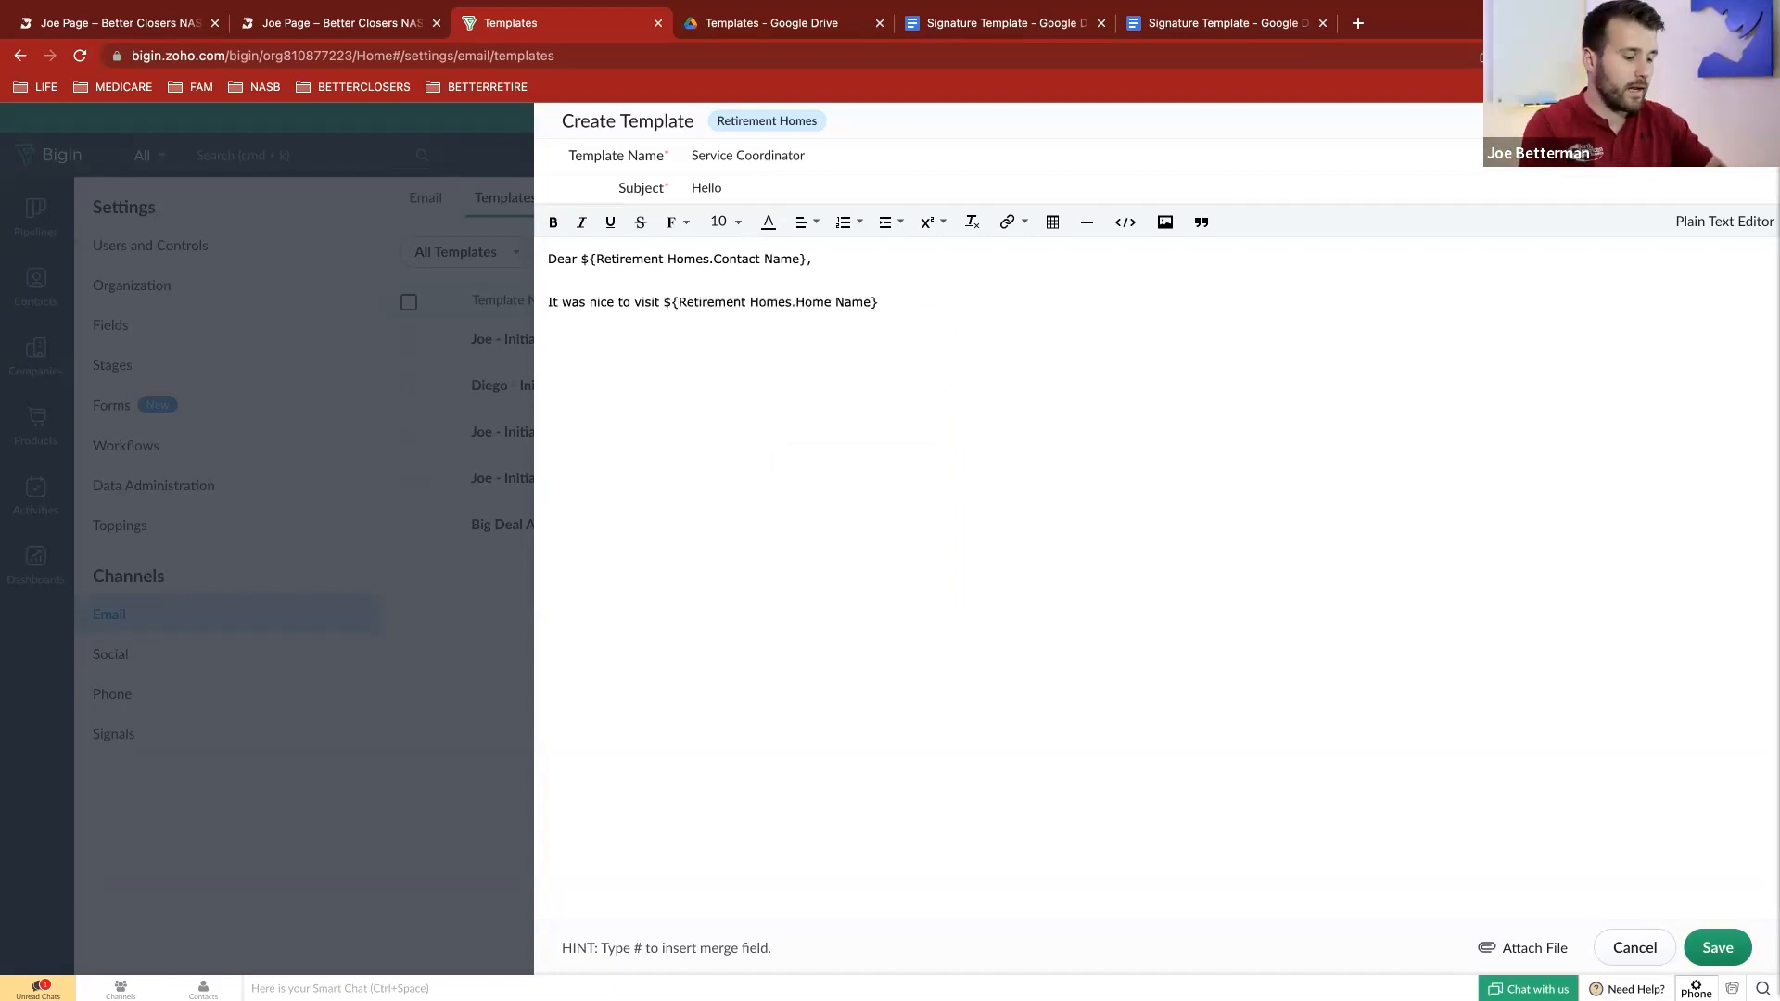
# Complete the sentence with "and I would love to set up and event with you please let me know a good date and time"
pyautogui.write('and I would love to se')
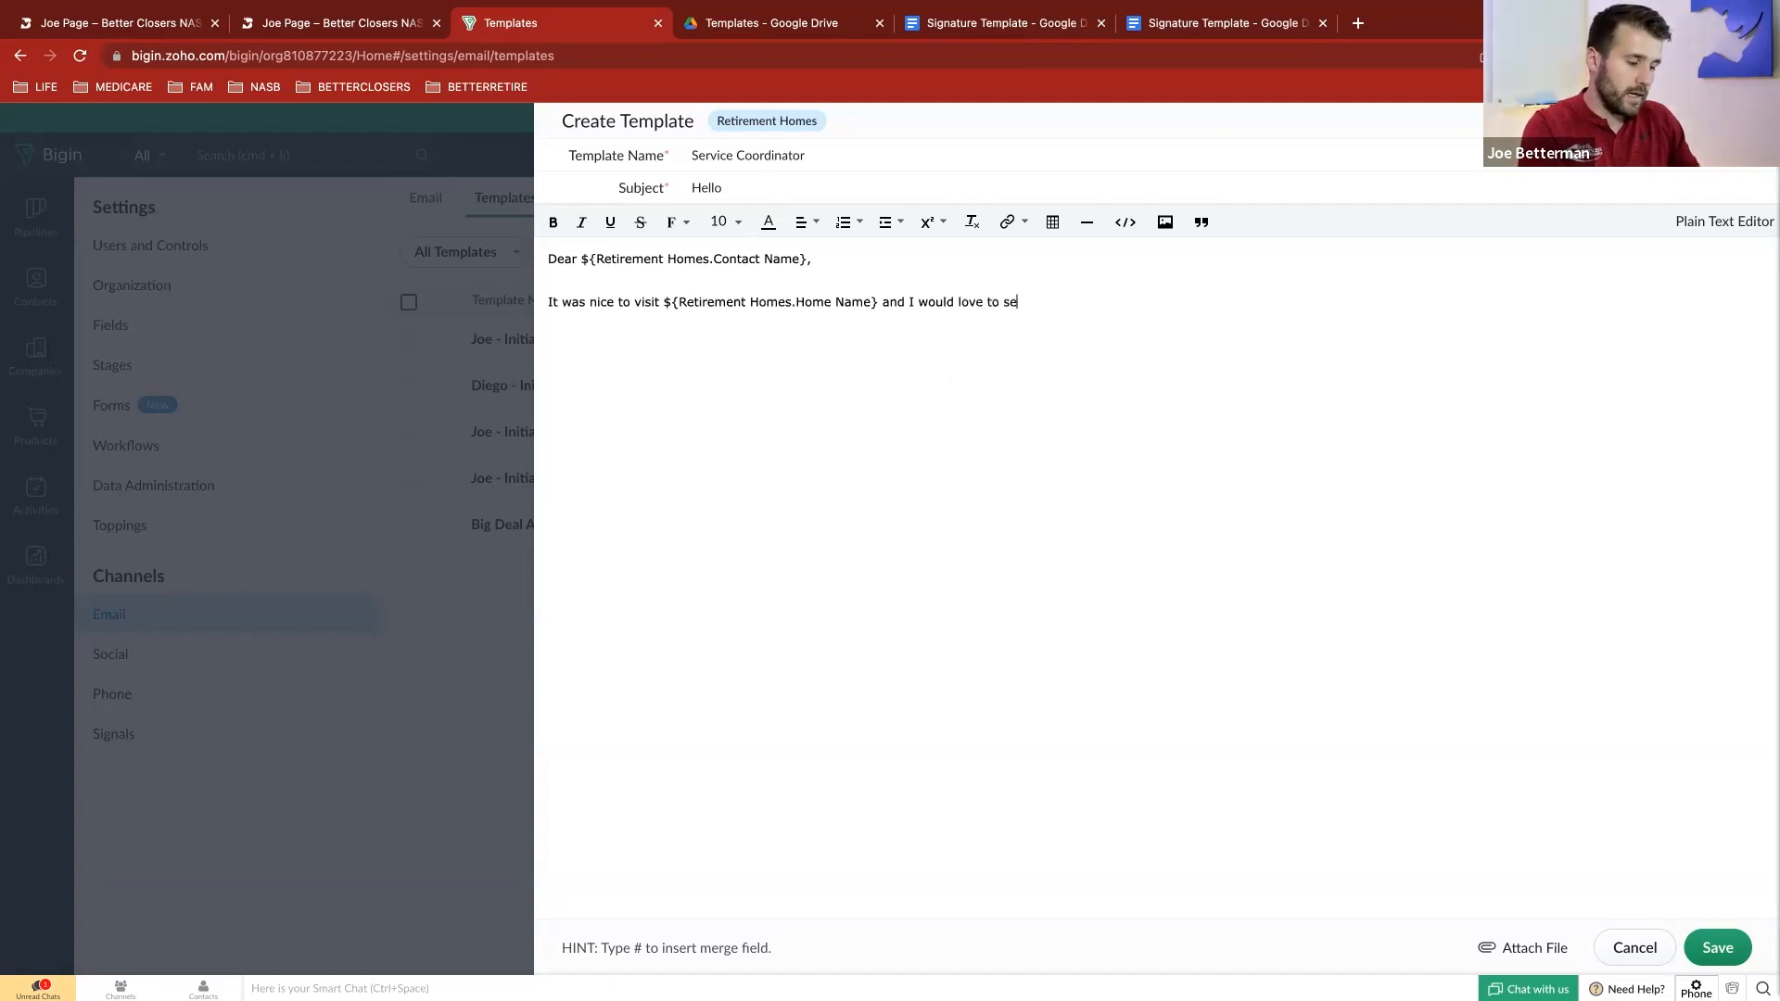
pyautogui.write('t up and event with you please')
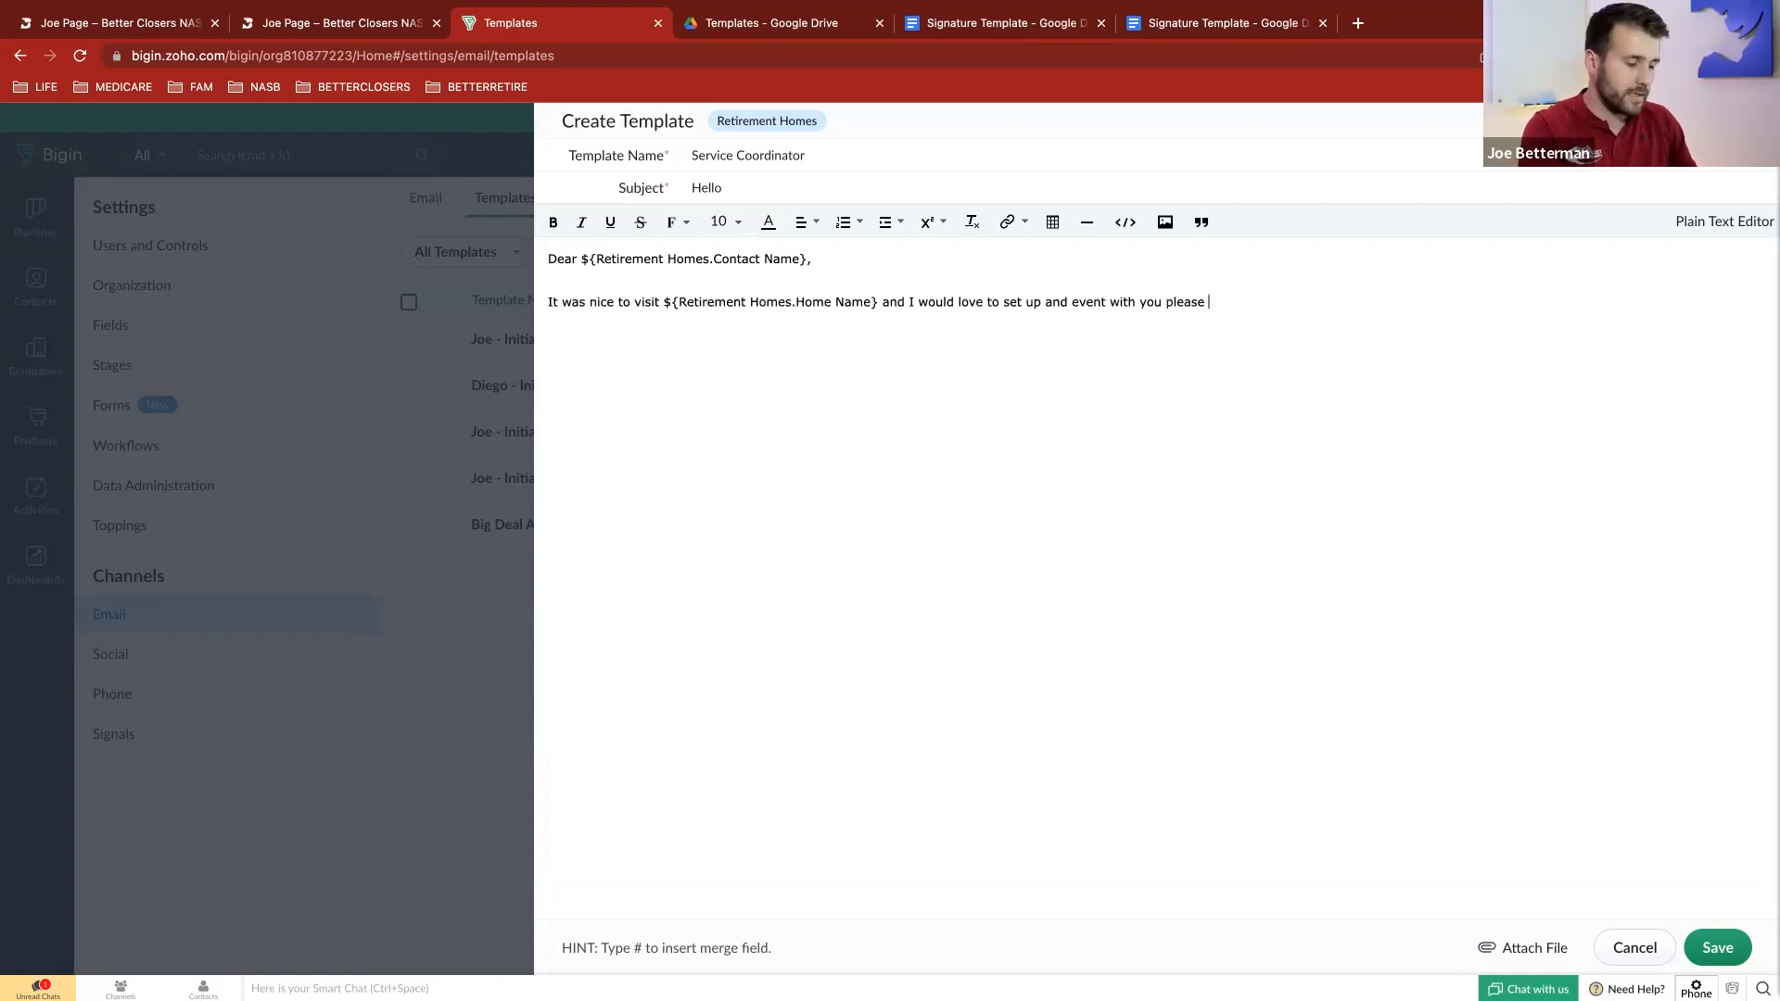
pyautogui.write(' let me kn')
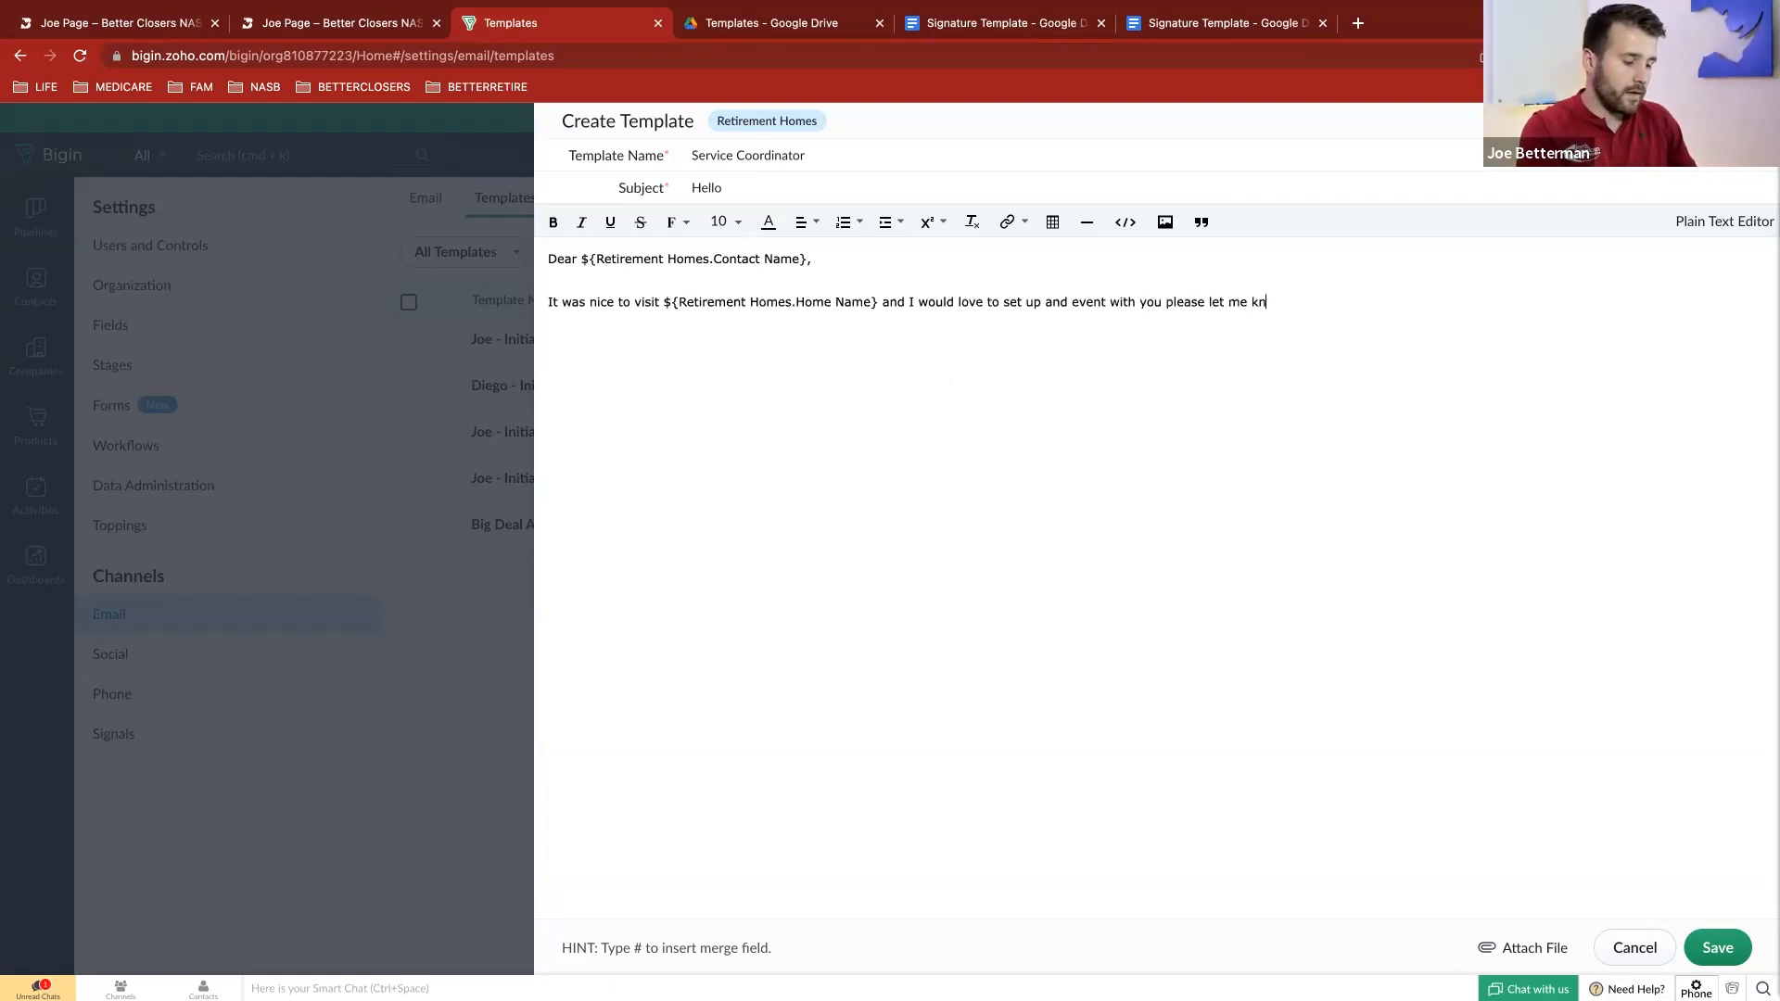
pyautogui.write('ow a good date and time')
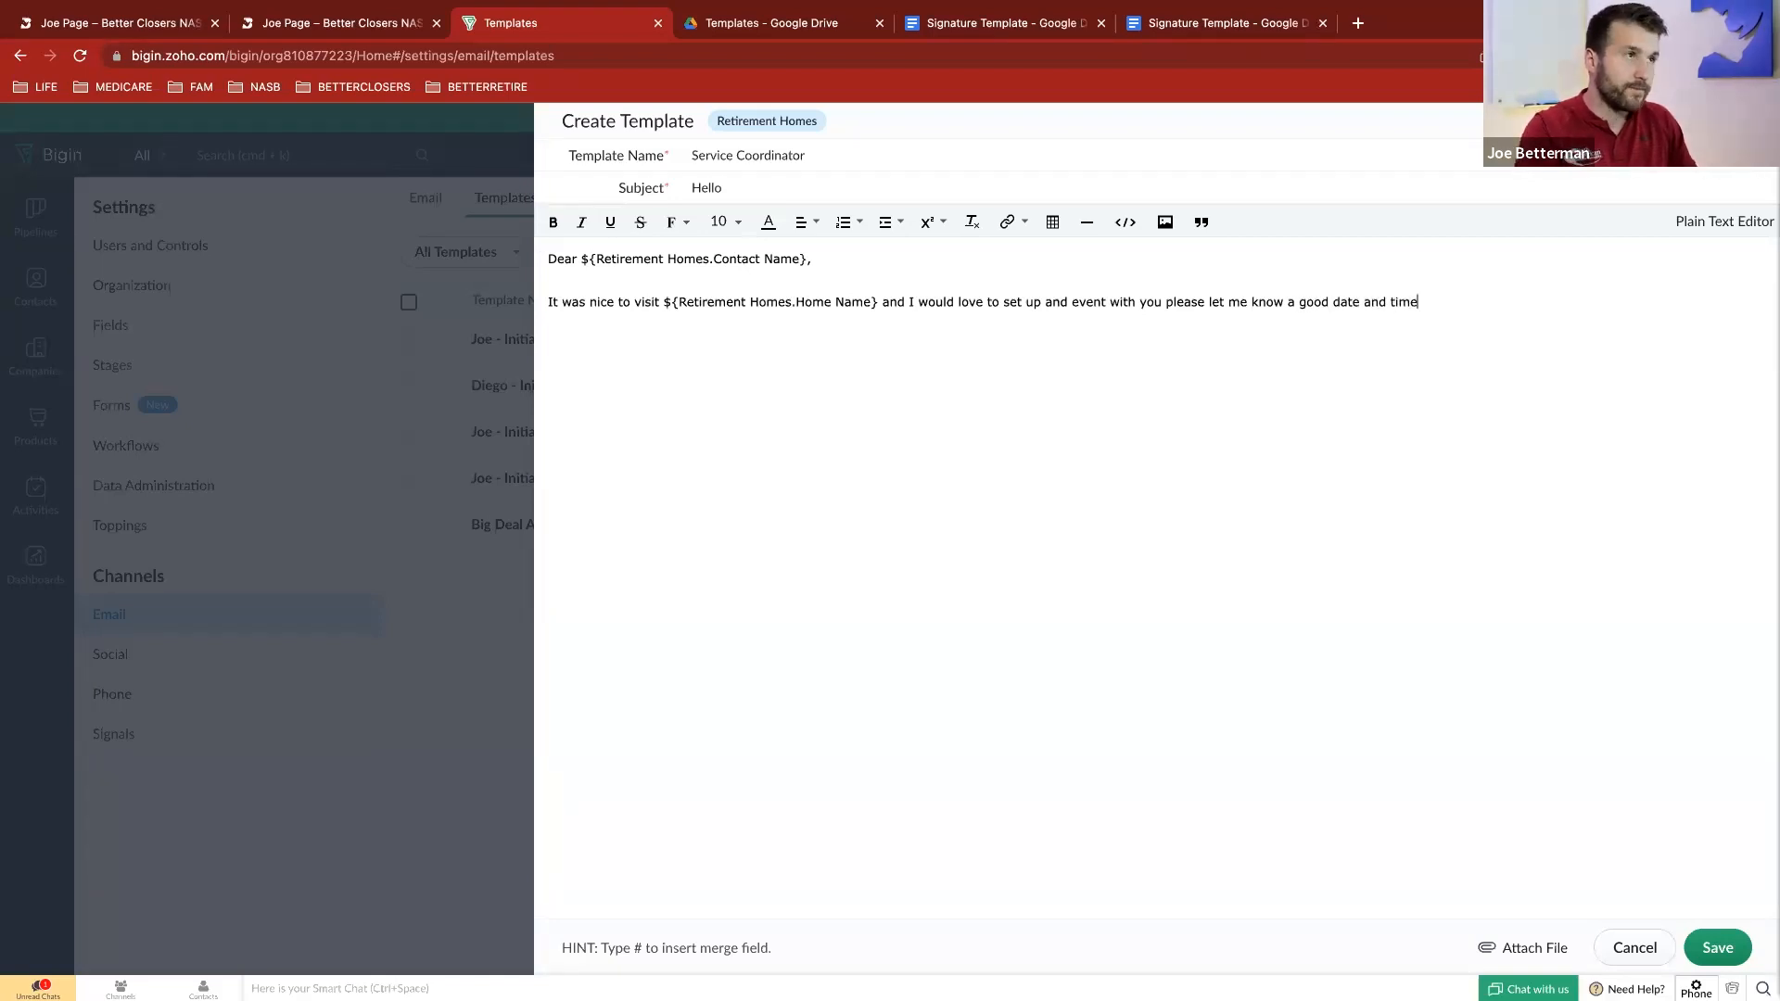
# Add the closing line "All the best," below the message paragraph, correcting its capitalization and spelling
pyautogui.press('Return')
pyautogui.write('all the bast,')
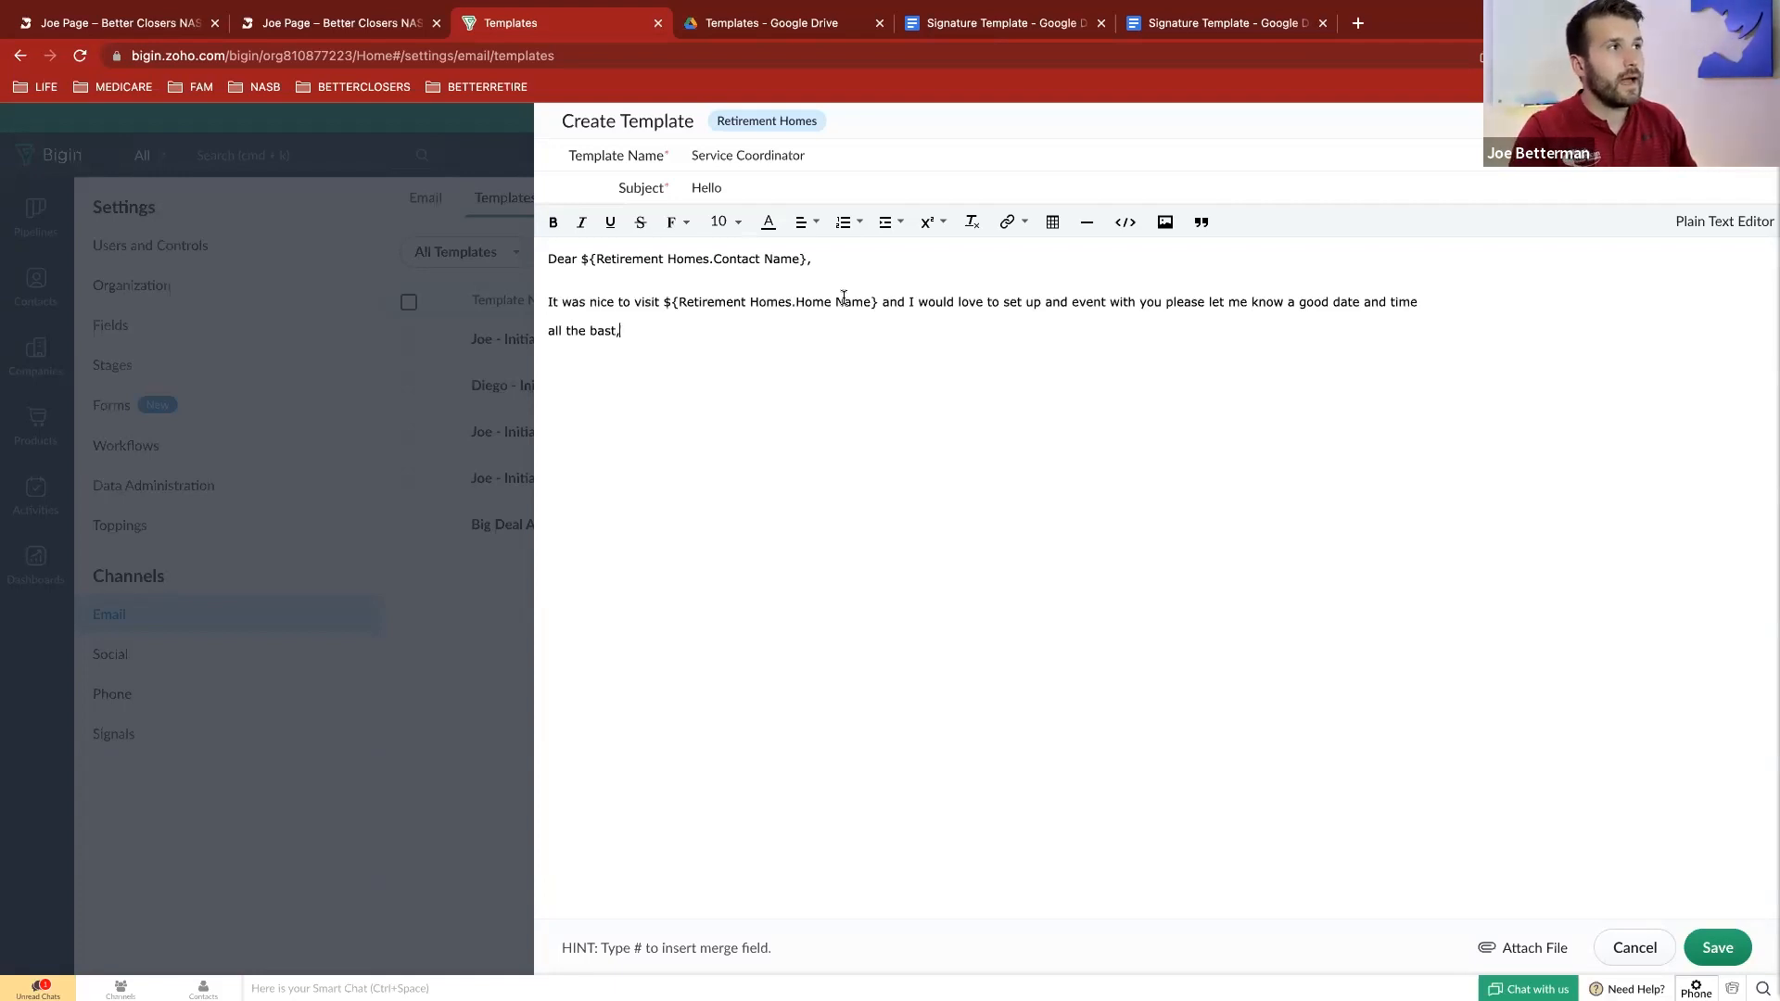
pyautogui.click(555, 331)
pyautogui.press('BackSpace')
pyautogui.write('A')
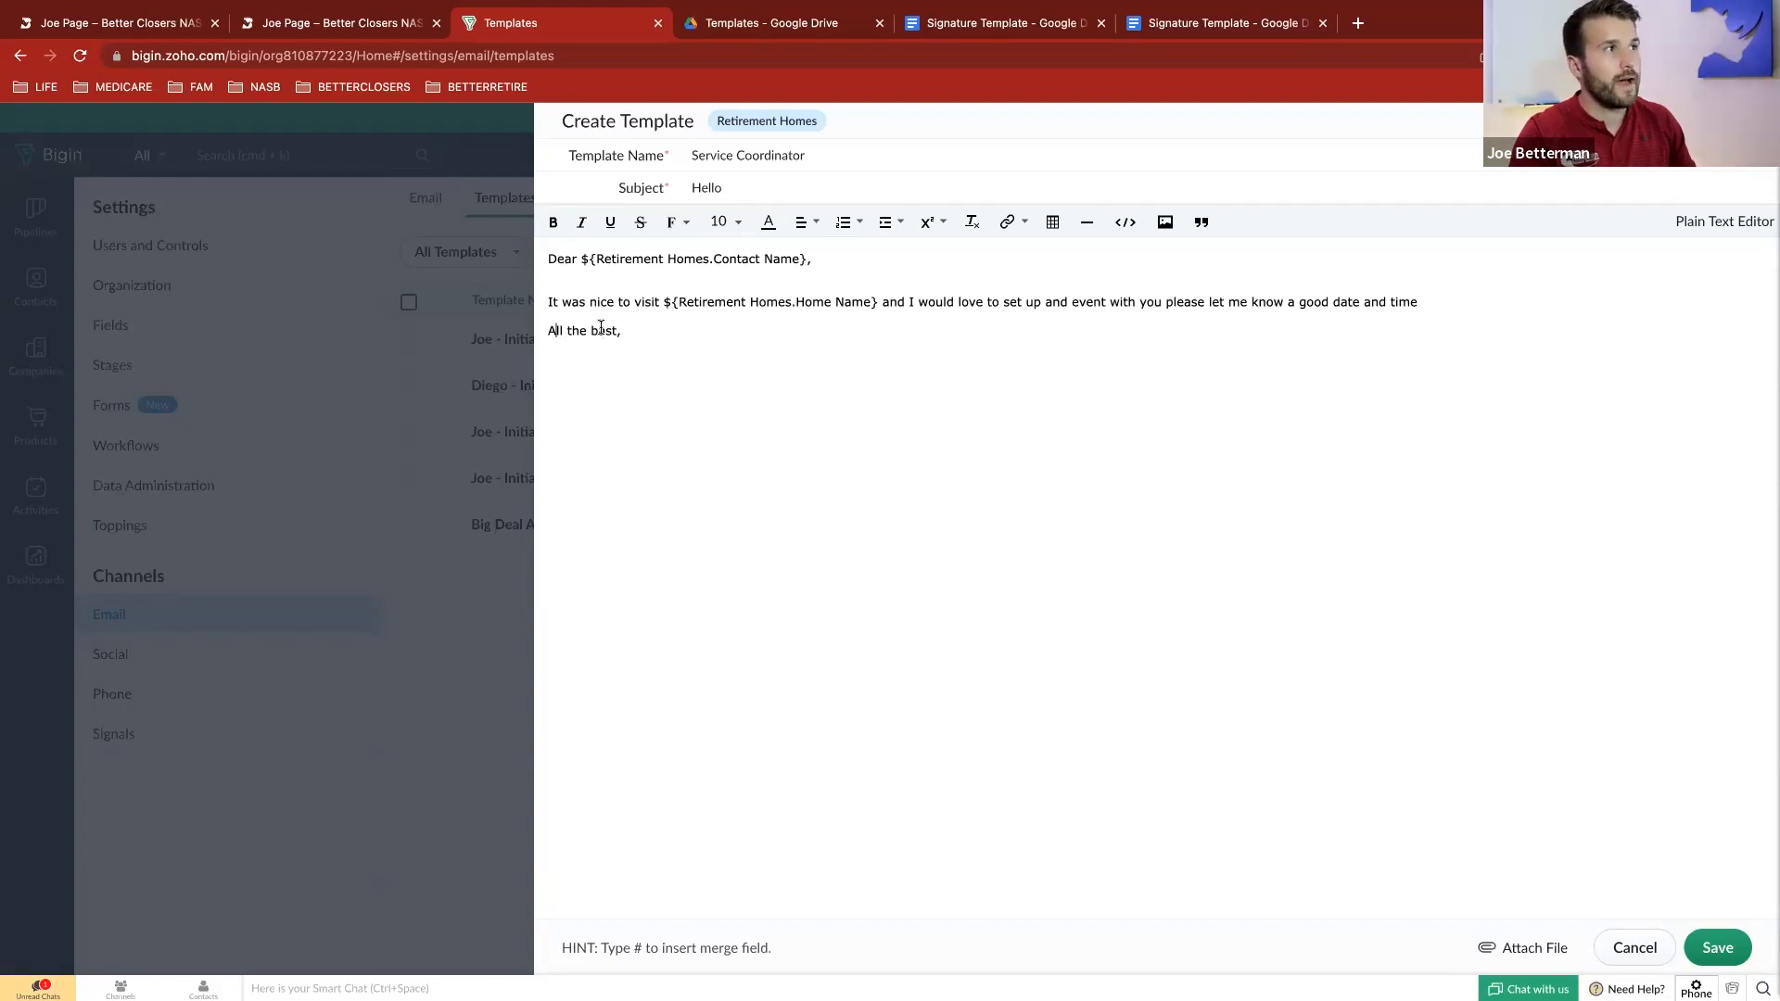
pyautogui.click(606, 331)
pyautogui.press('BackSpace')
pyautogui.write('e')
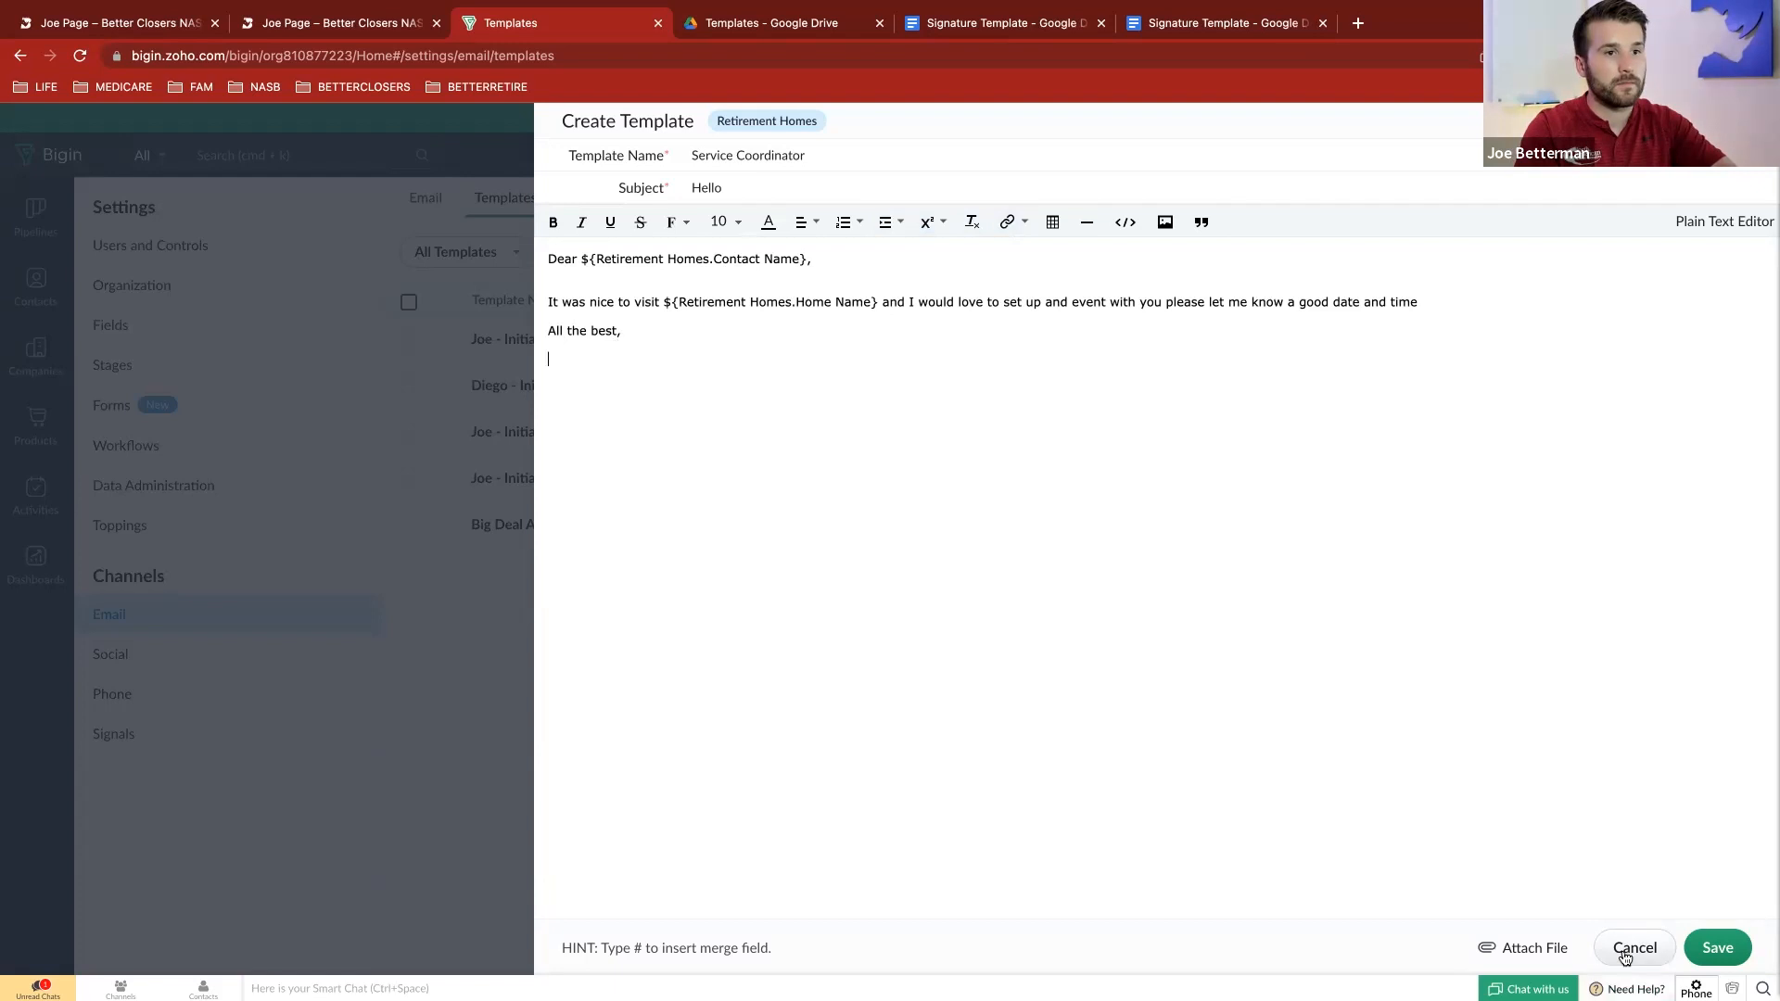
# Save the new template in the account owner's own templates folder instead of Public Email Templates
pyautogui.click(1720, 949)
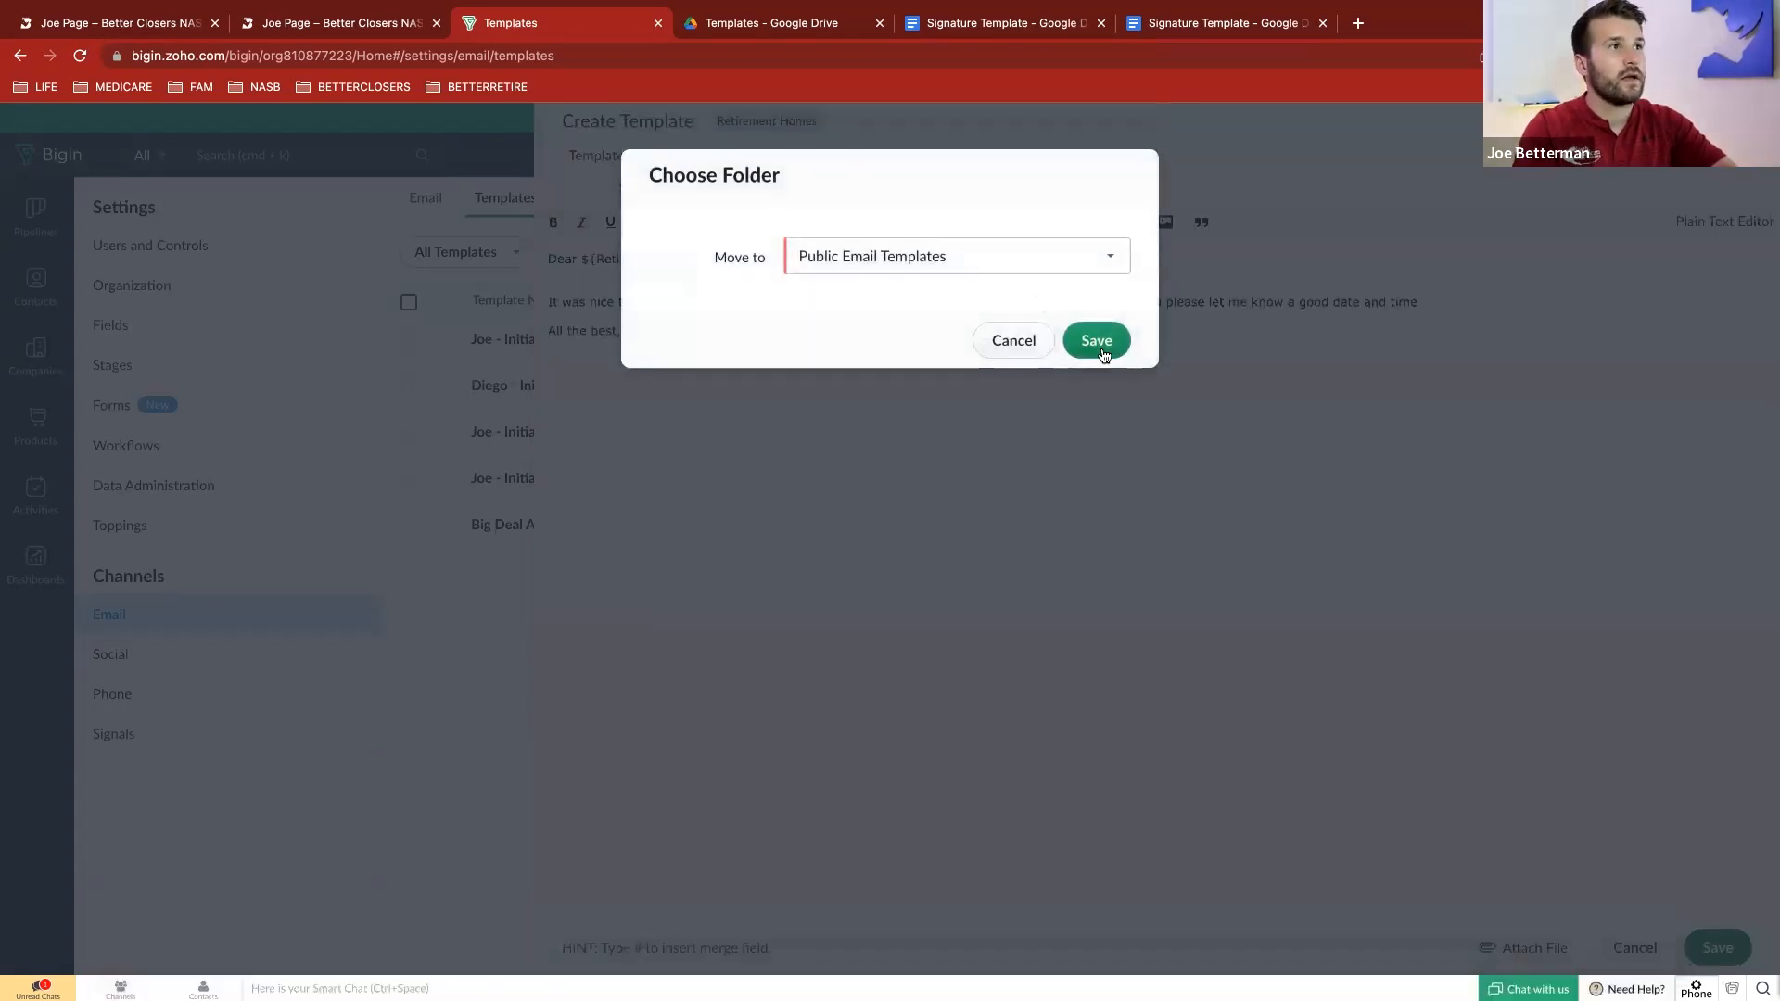
pyautogui.click(1001, 267)
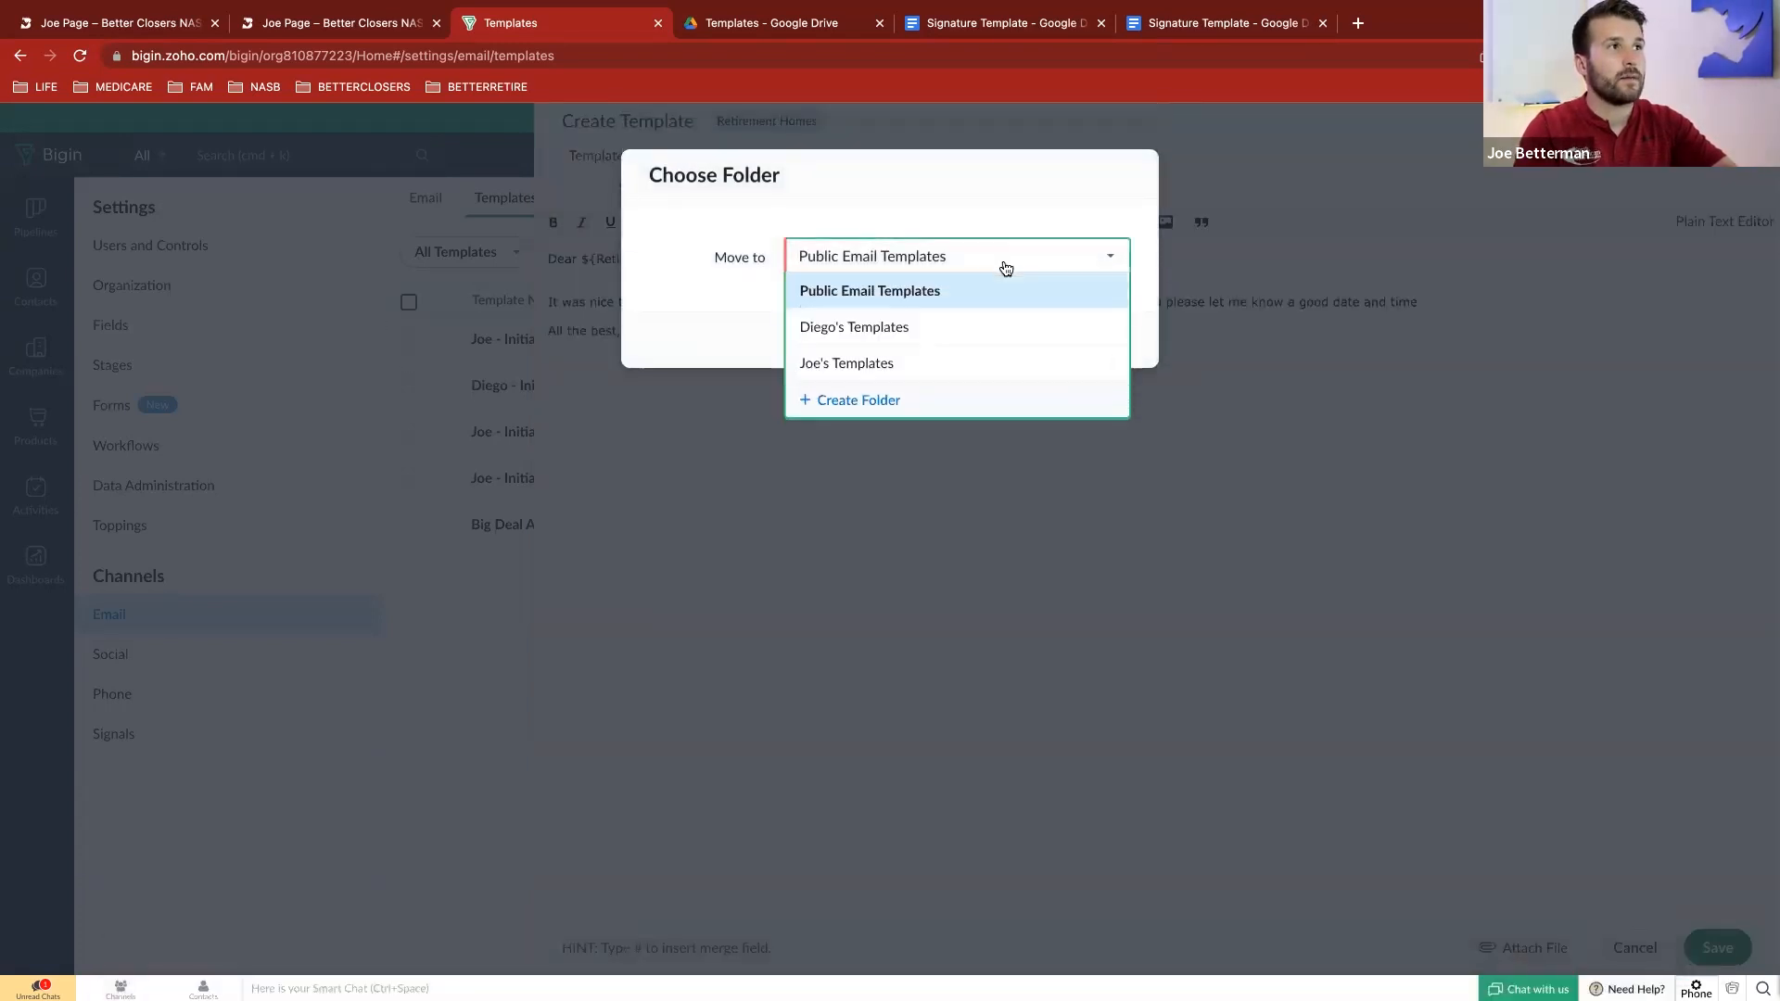
pyautogui.click(959, 363)
pyautogui.click(1075, 339)
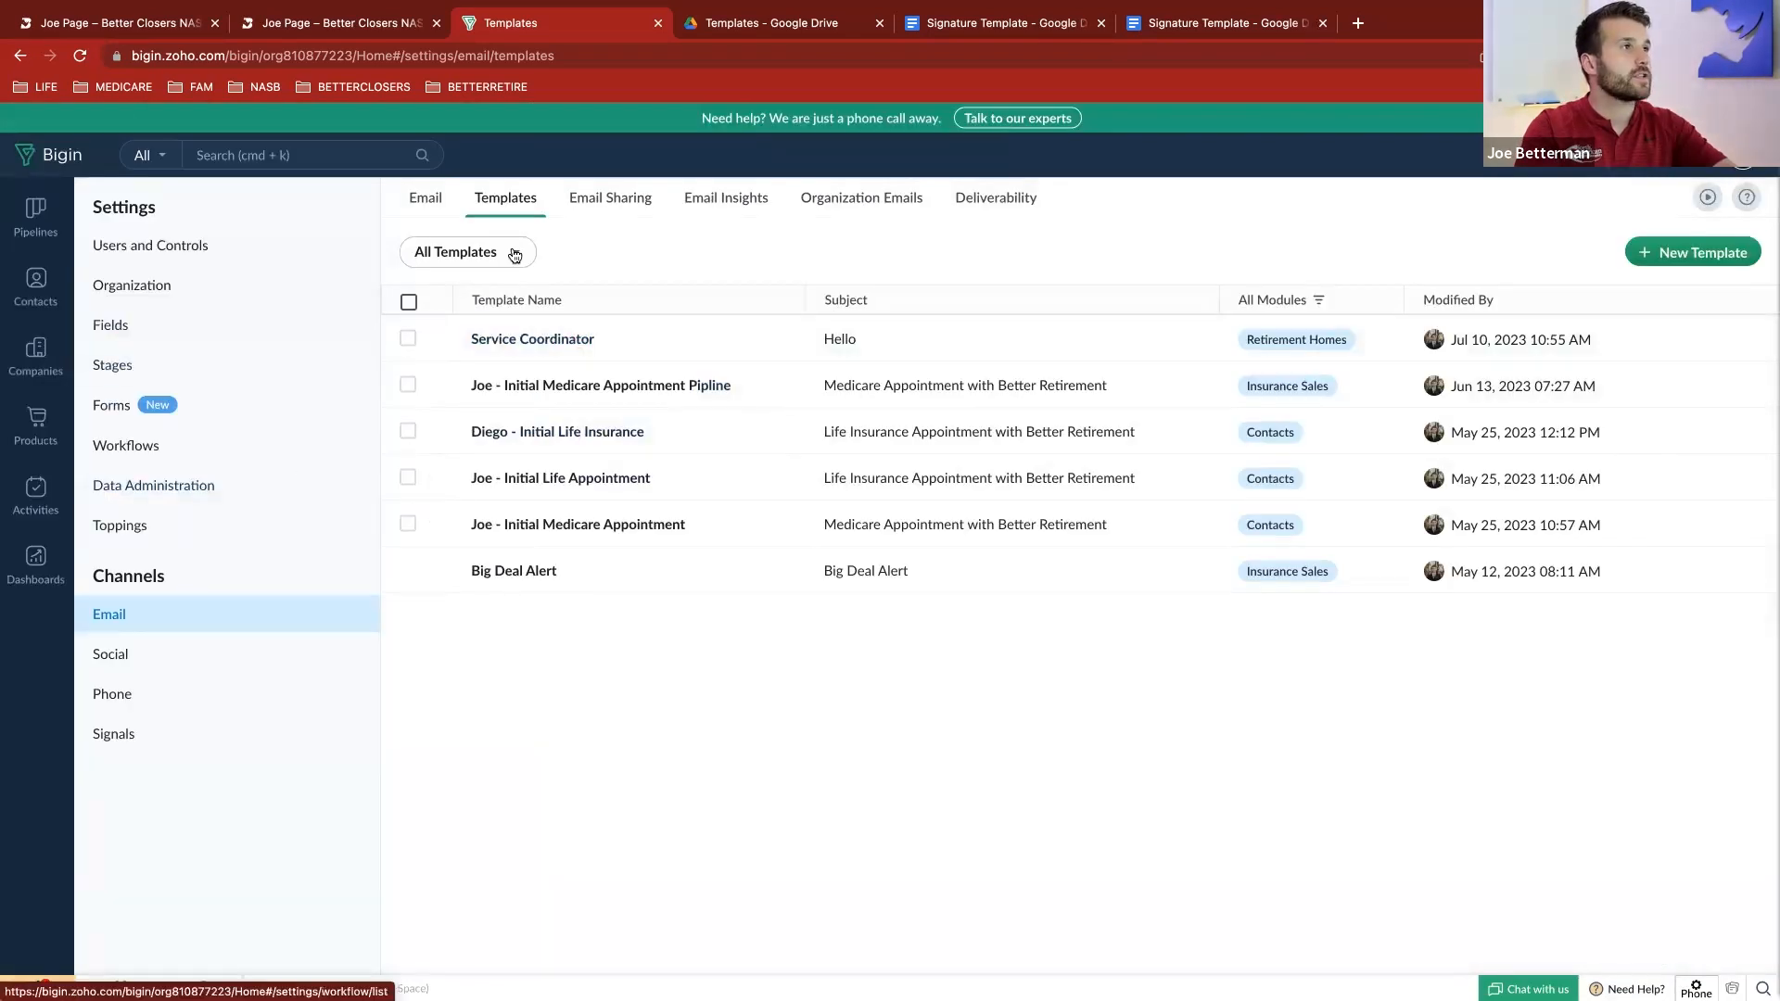
# Copy the whole email signature, including the logo and disclaimer, from the email settings, and save the signature
pyautogui.click(432, 202)
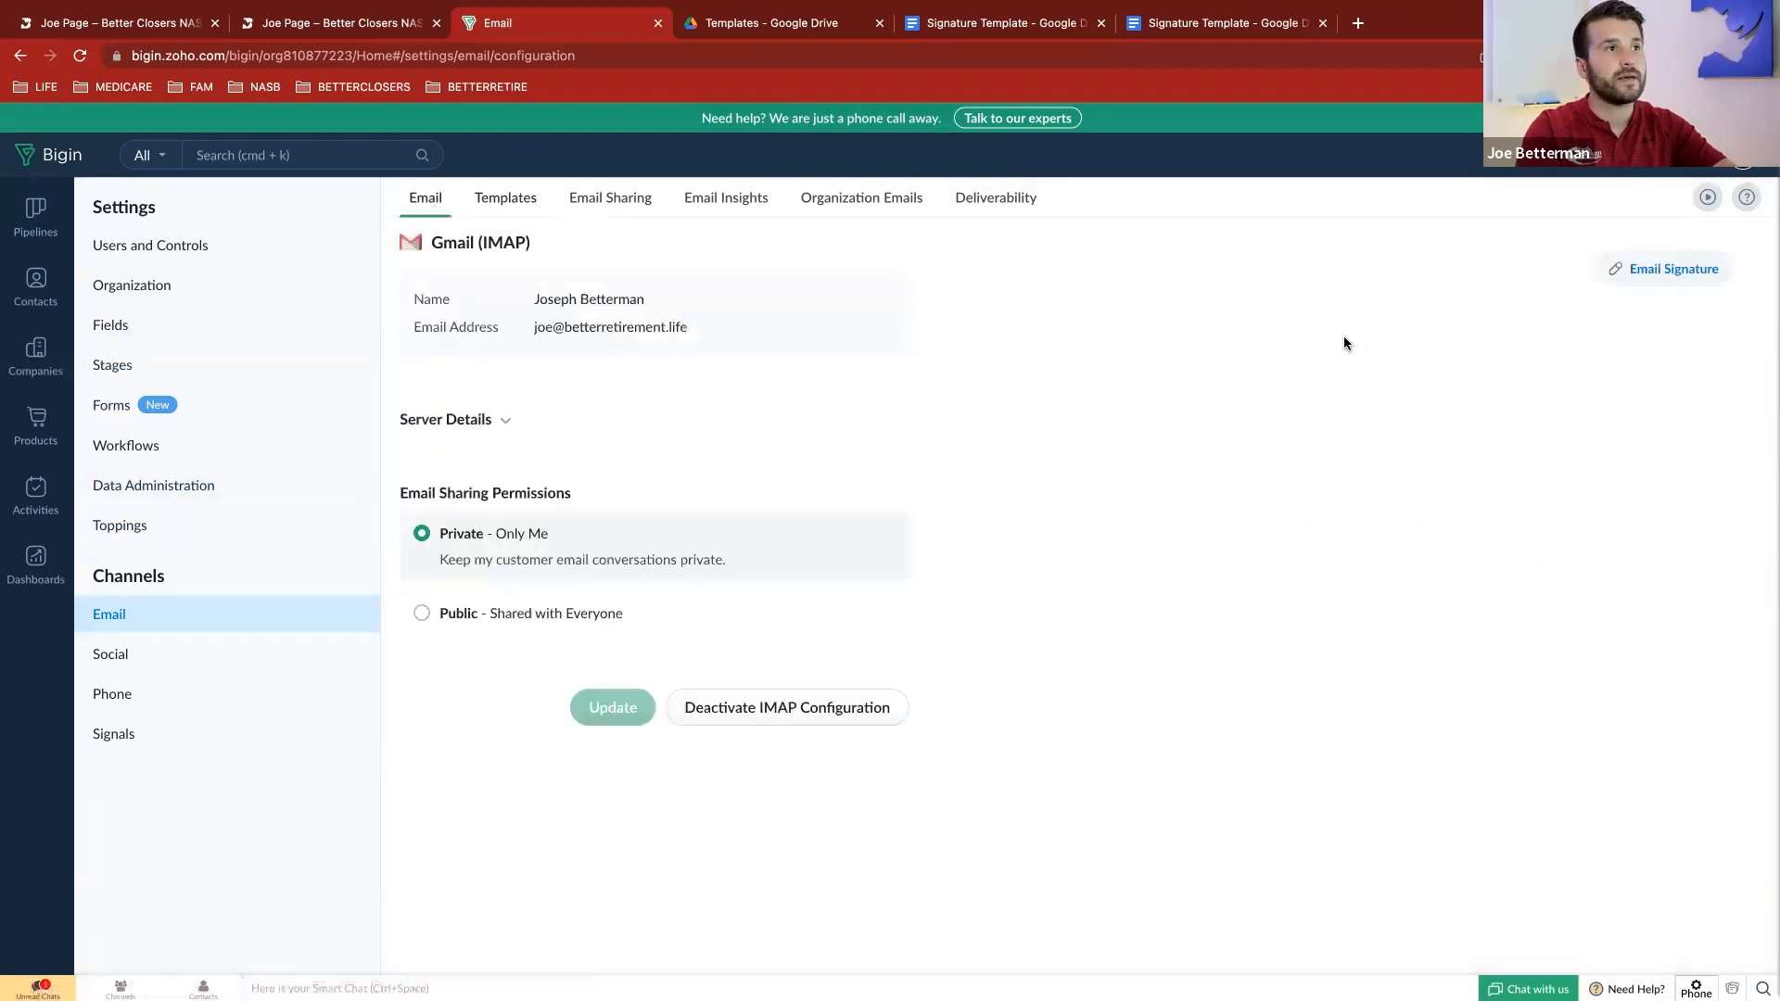
pyautogui.click(1661, 268)
pyautogui.moveTo(834, 491)
pyautogui.mouseDown()
pyautogui.moveTo(742, 438)
pyautogui.moveTo(620, 277)
pyautogui.mouseUp()
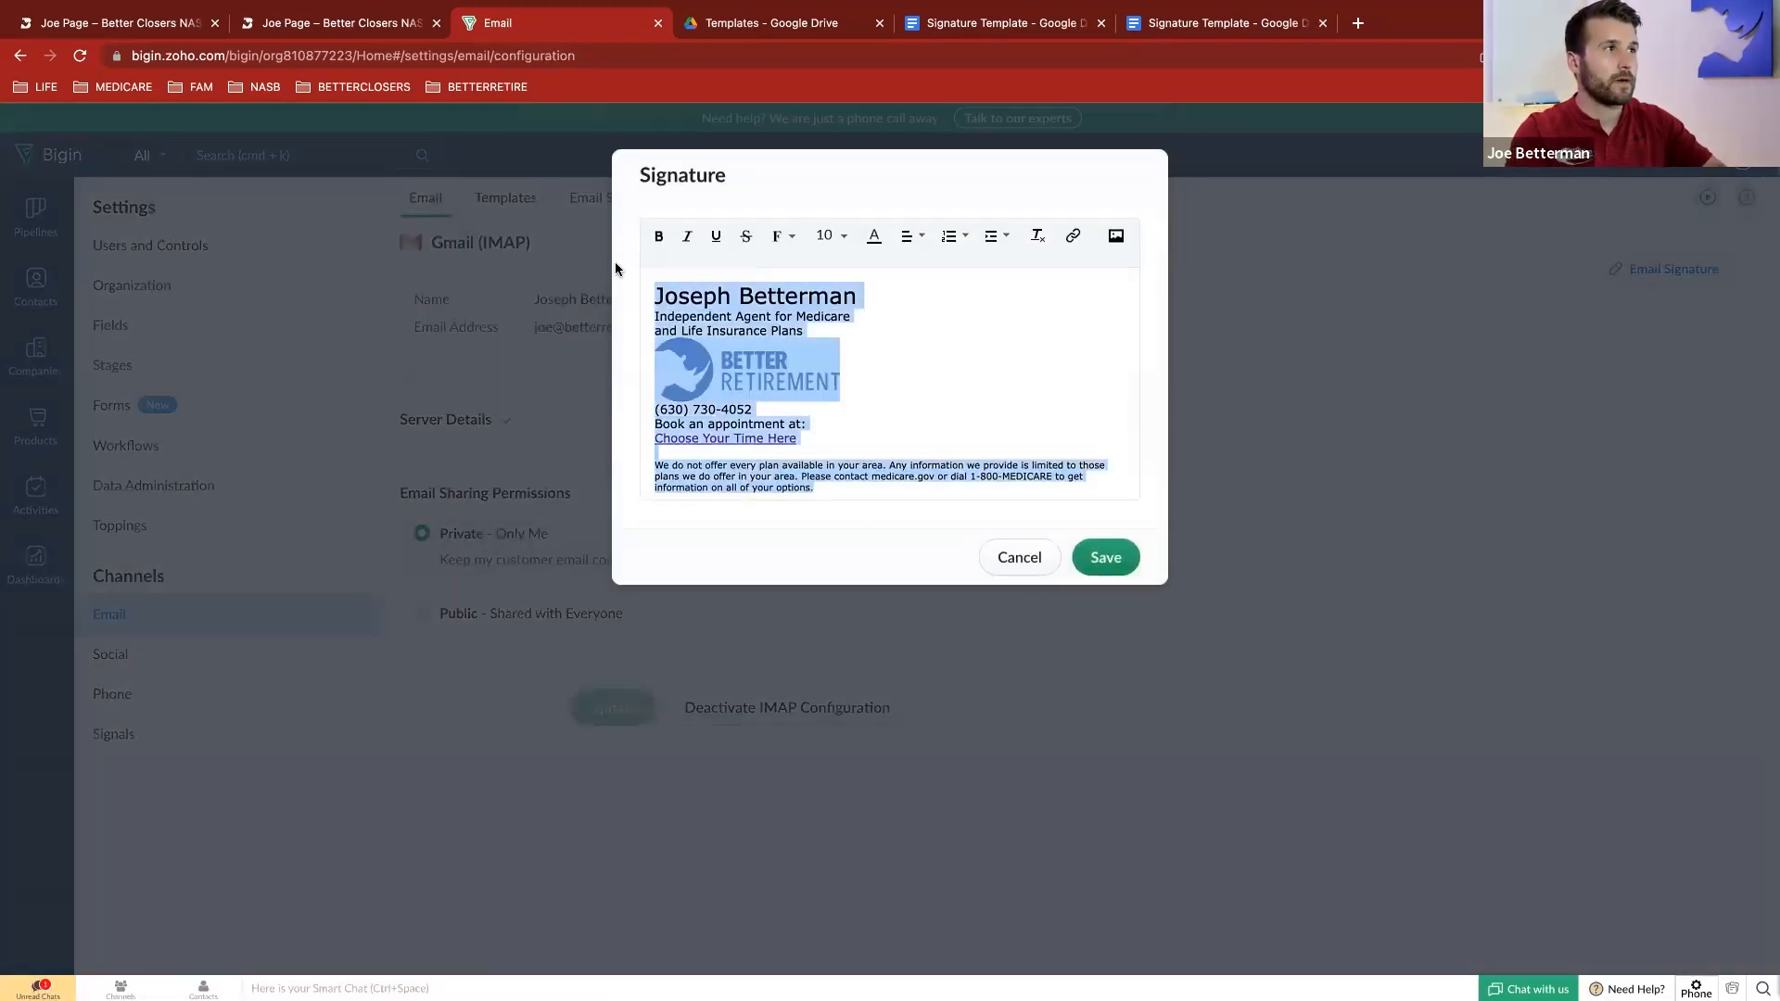
pyautogui.click(1109, 564)
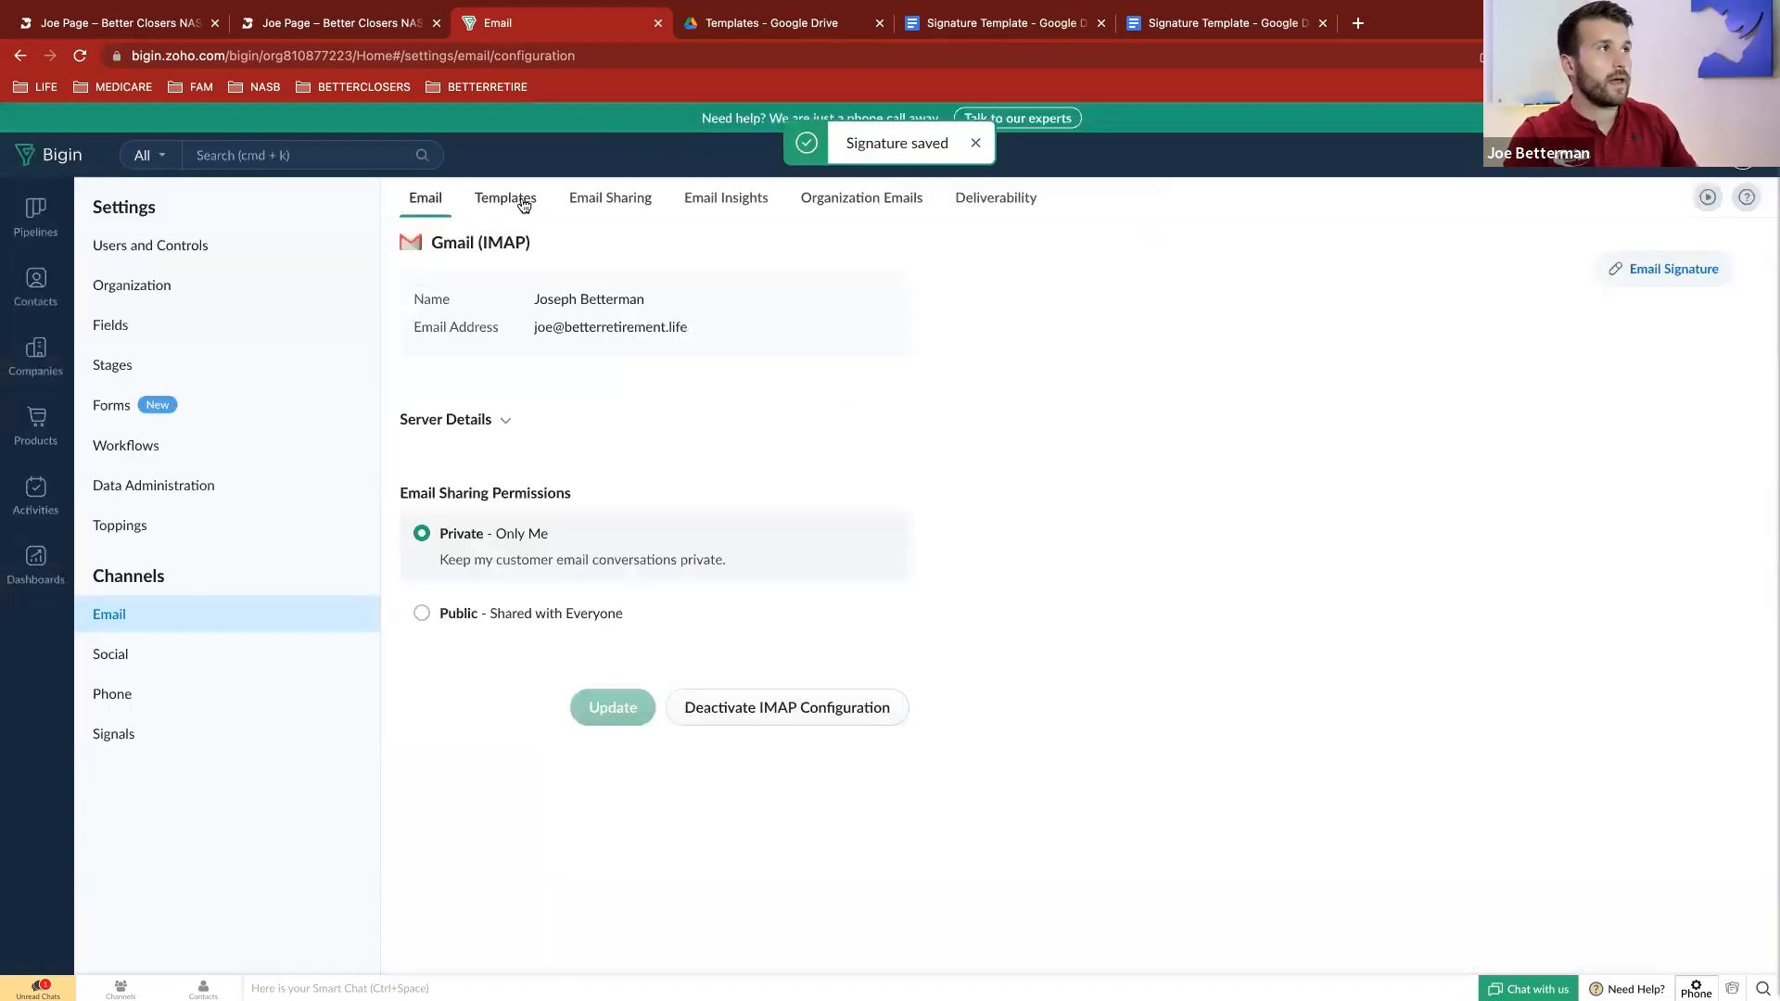
# Paste the copied signature below the closing line of the Service Coordinator template and save the template
pyautogui.click(523, 200)
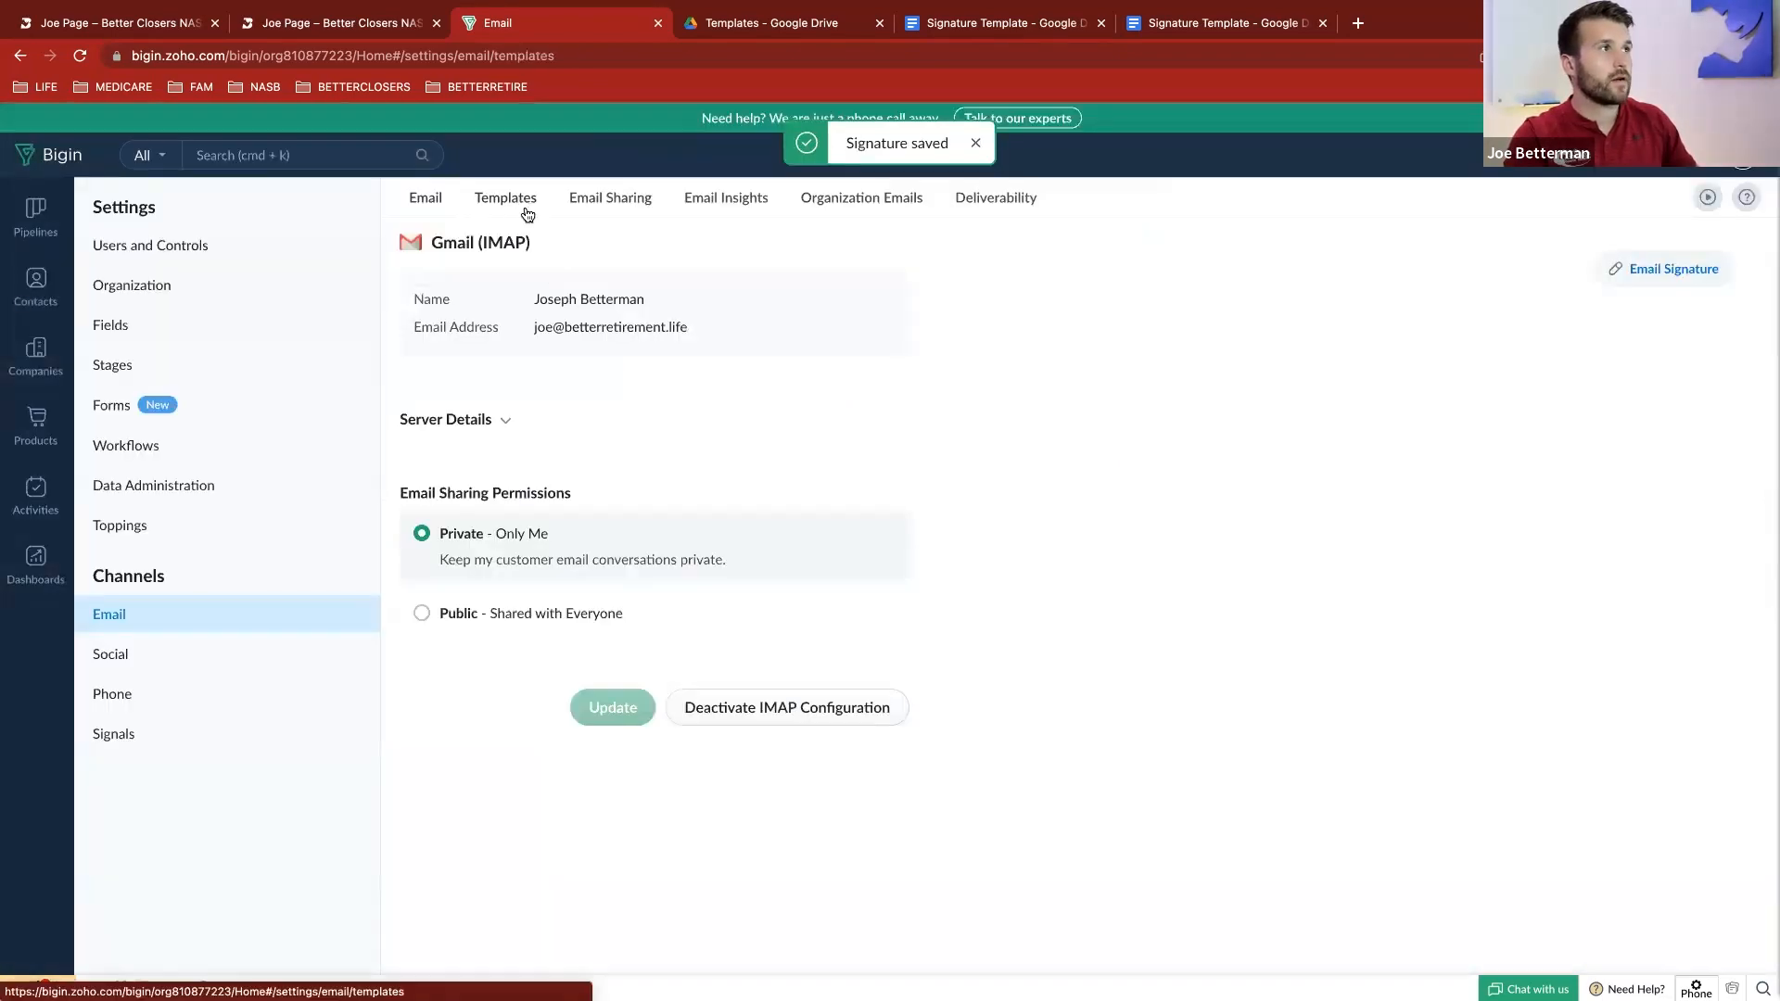
pyautogui.click(627, 339)
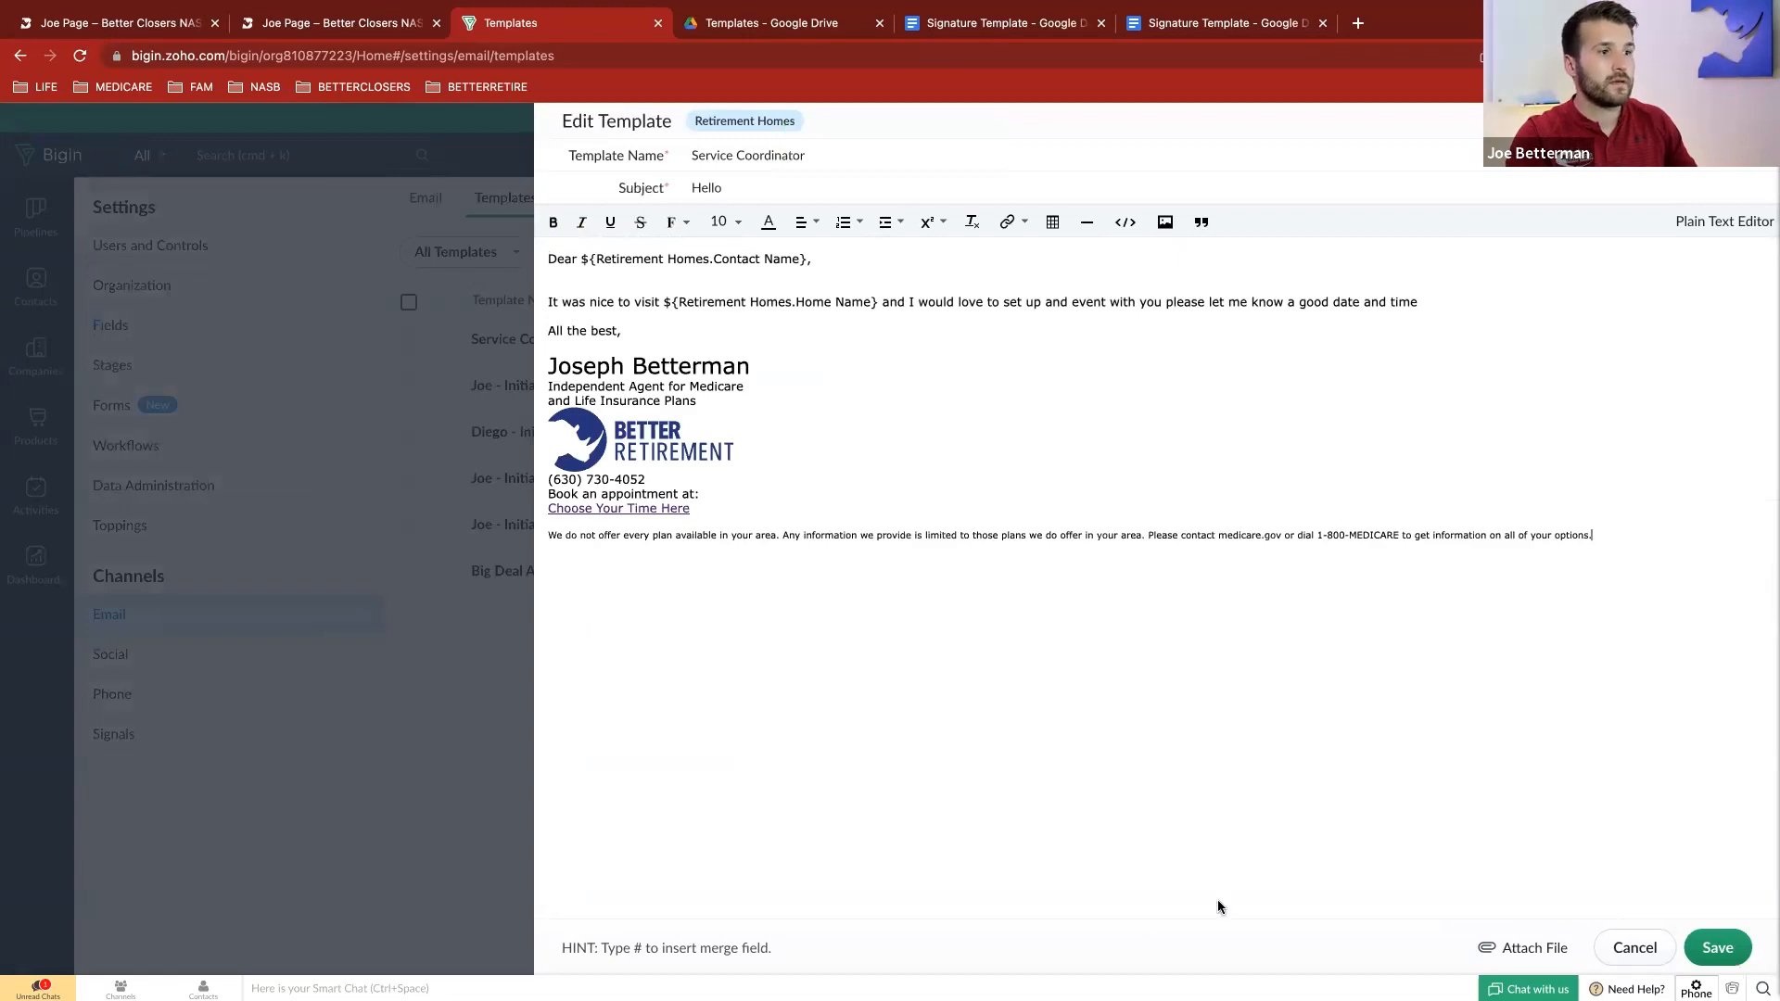
pyautogui.click(1718, 948)
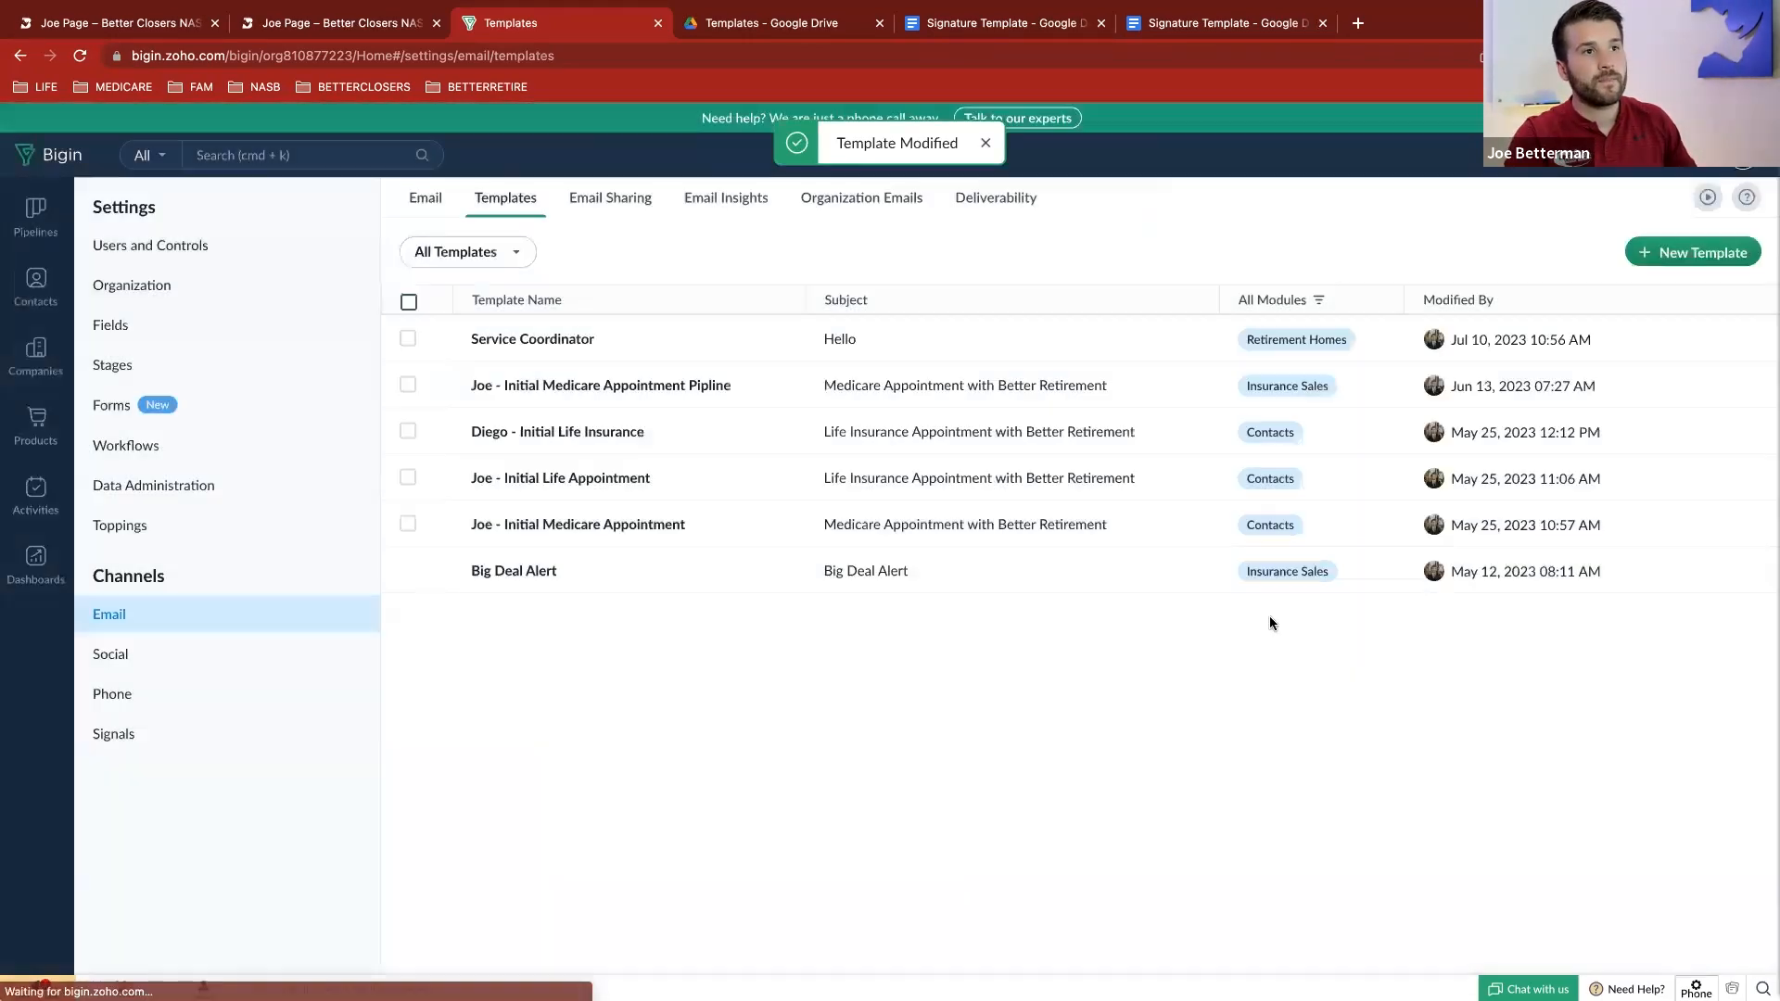
# Preview the Service Coordinator template in a new email from the Enola Dew Apartments record in the Retirement Homes pipeline, and discard the email
pyautogui.click(53, 227)
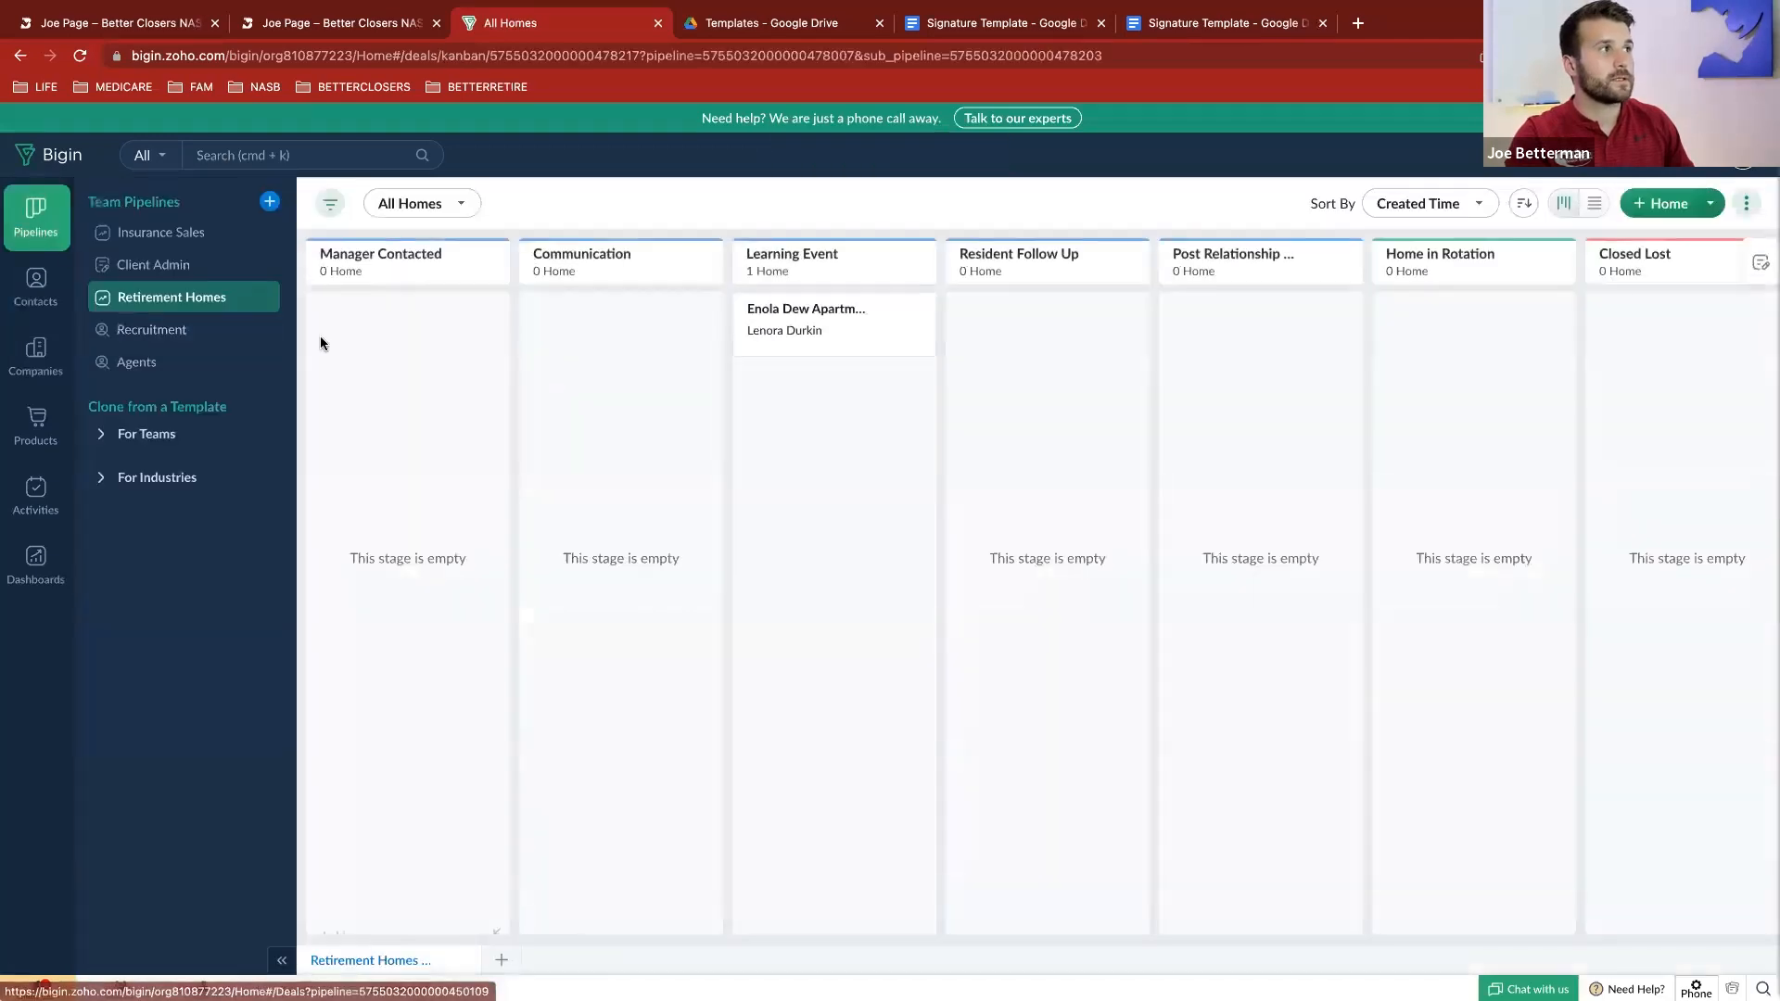
pyautogui.click(780, 311)
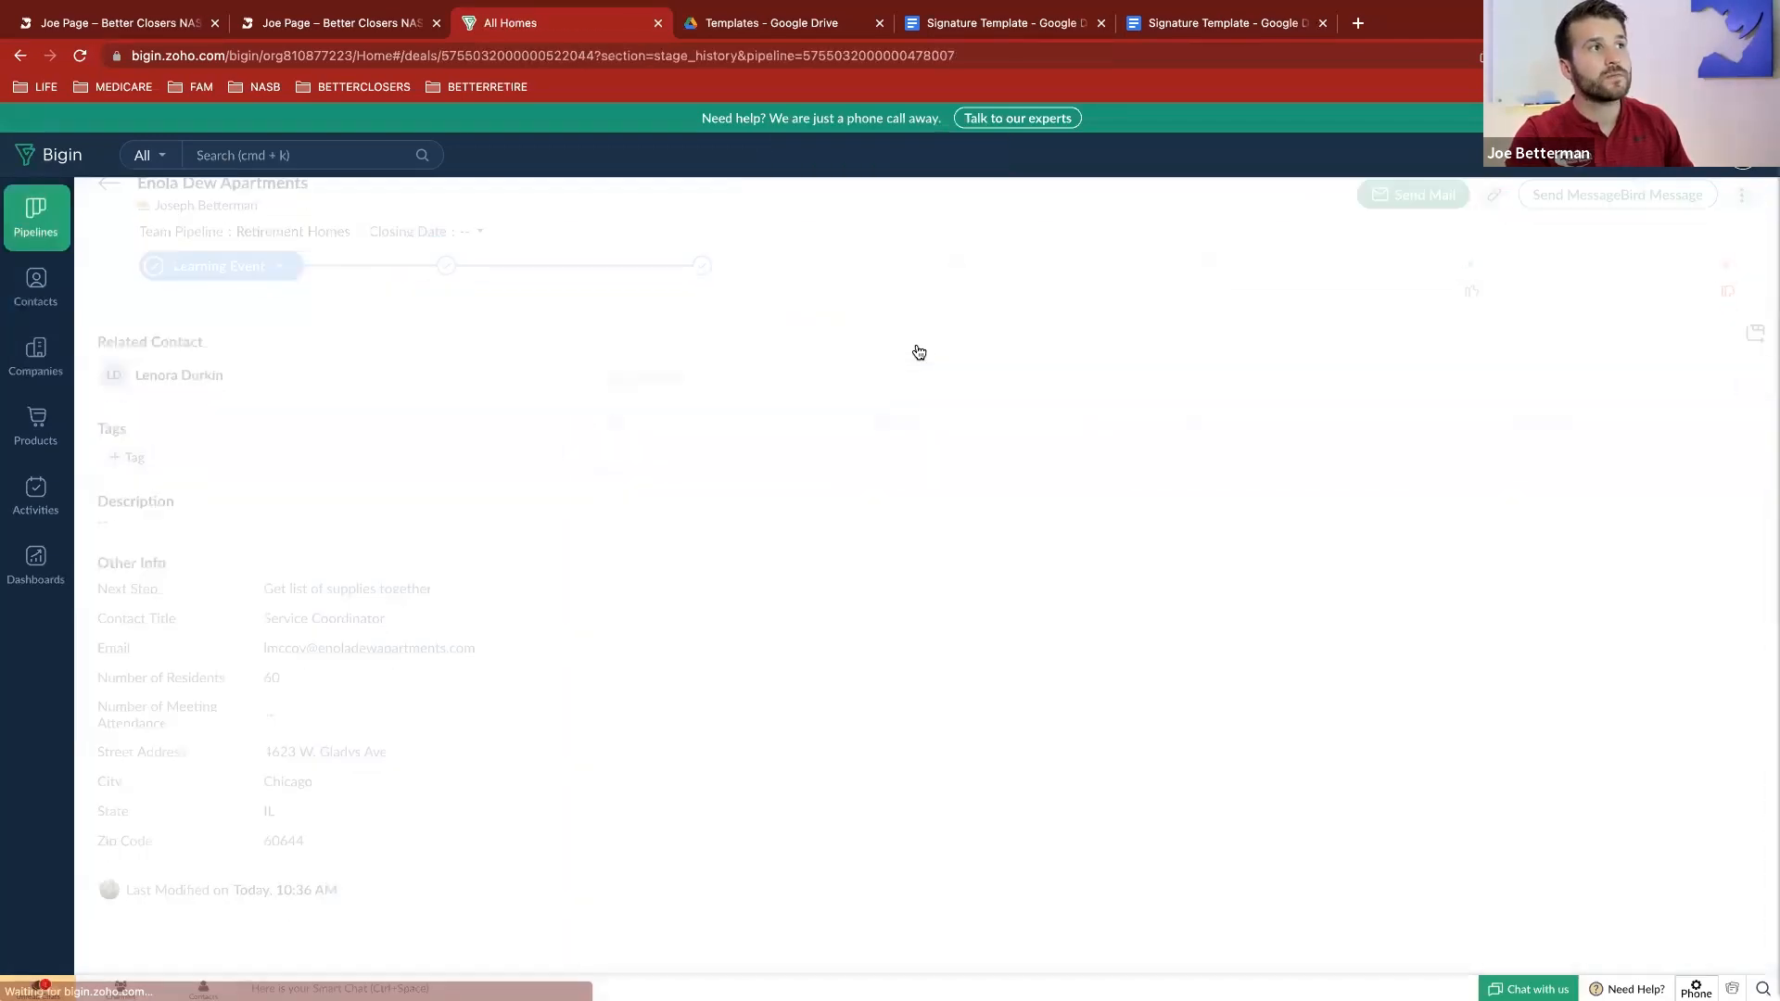
pyautogui.click(1422, 212)
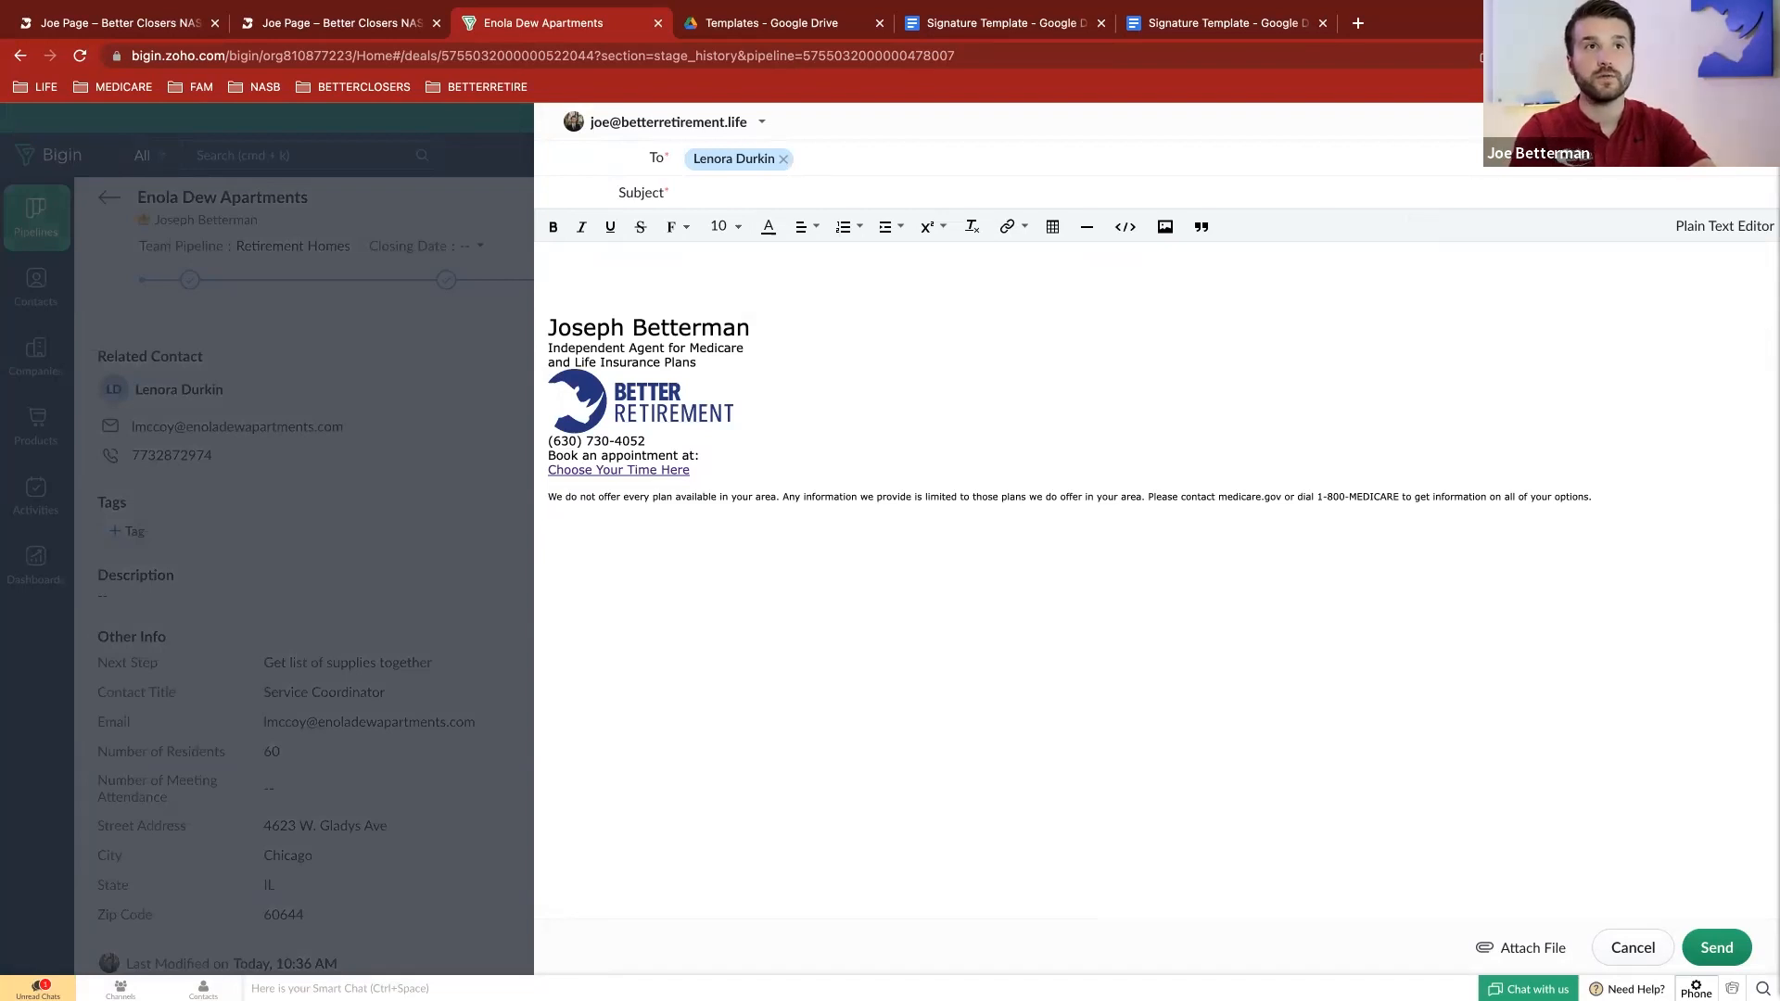
pyautogui.click(1677, 122)
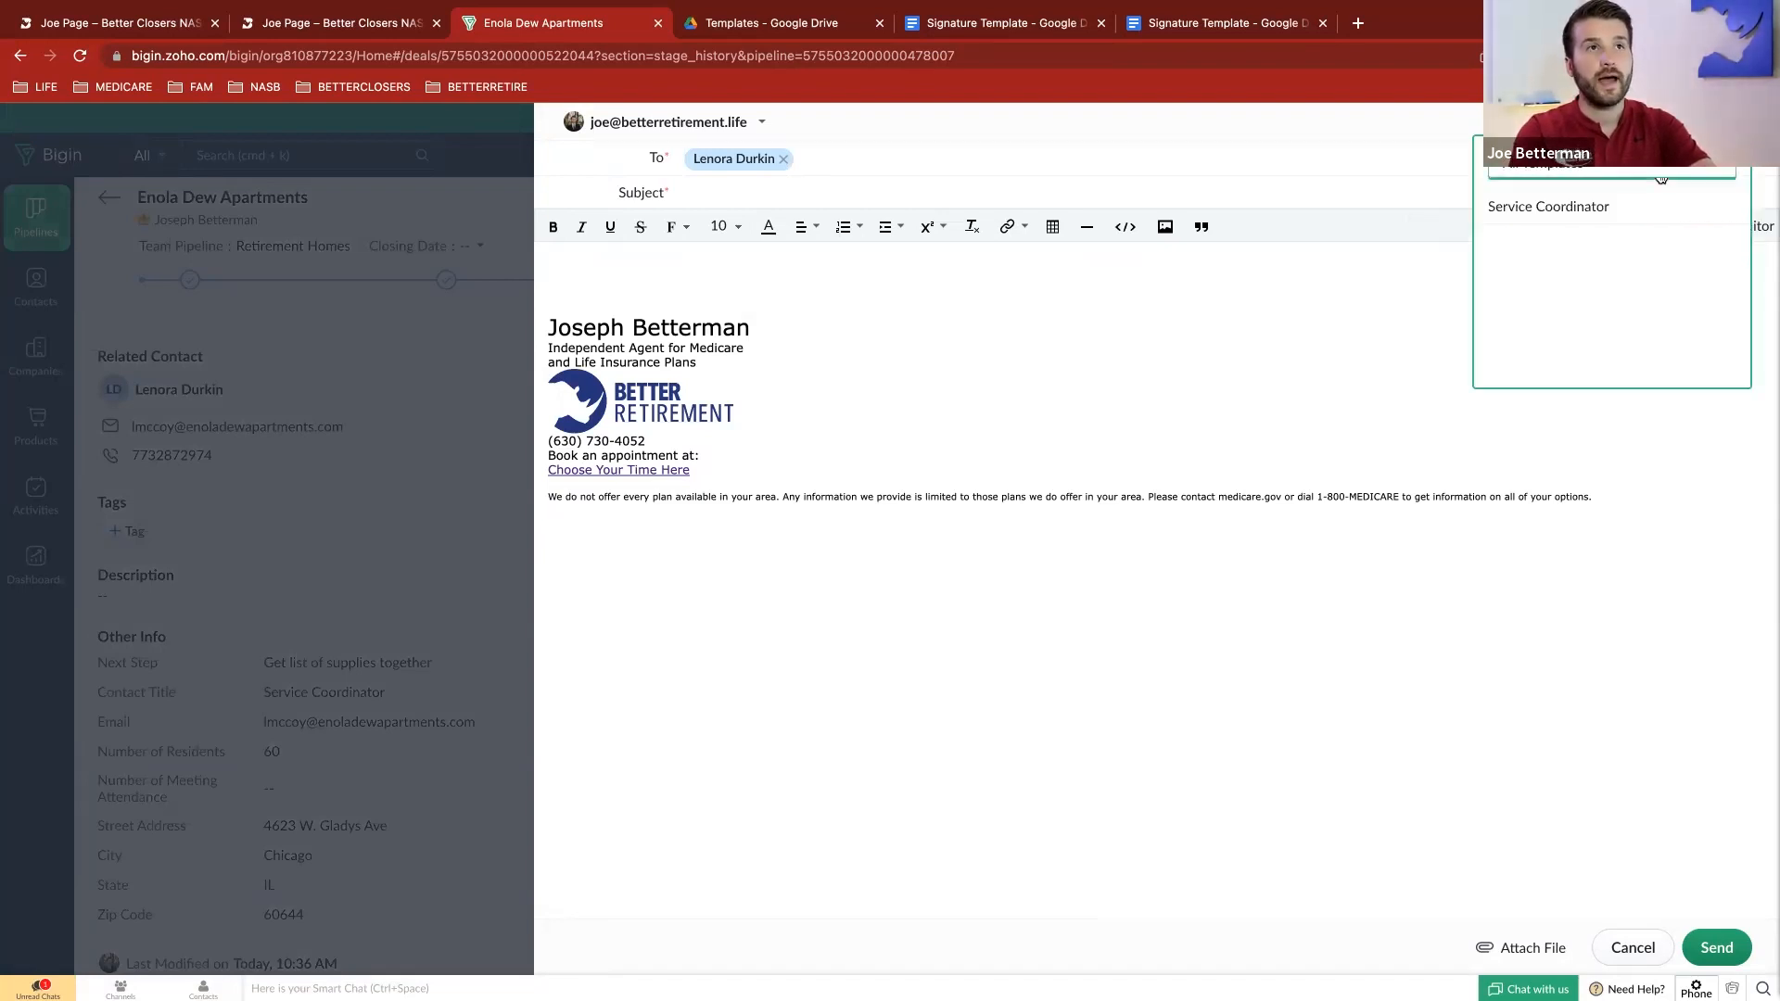
pyautogui.click(1587, 218)
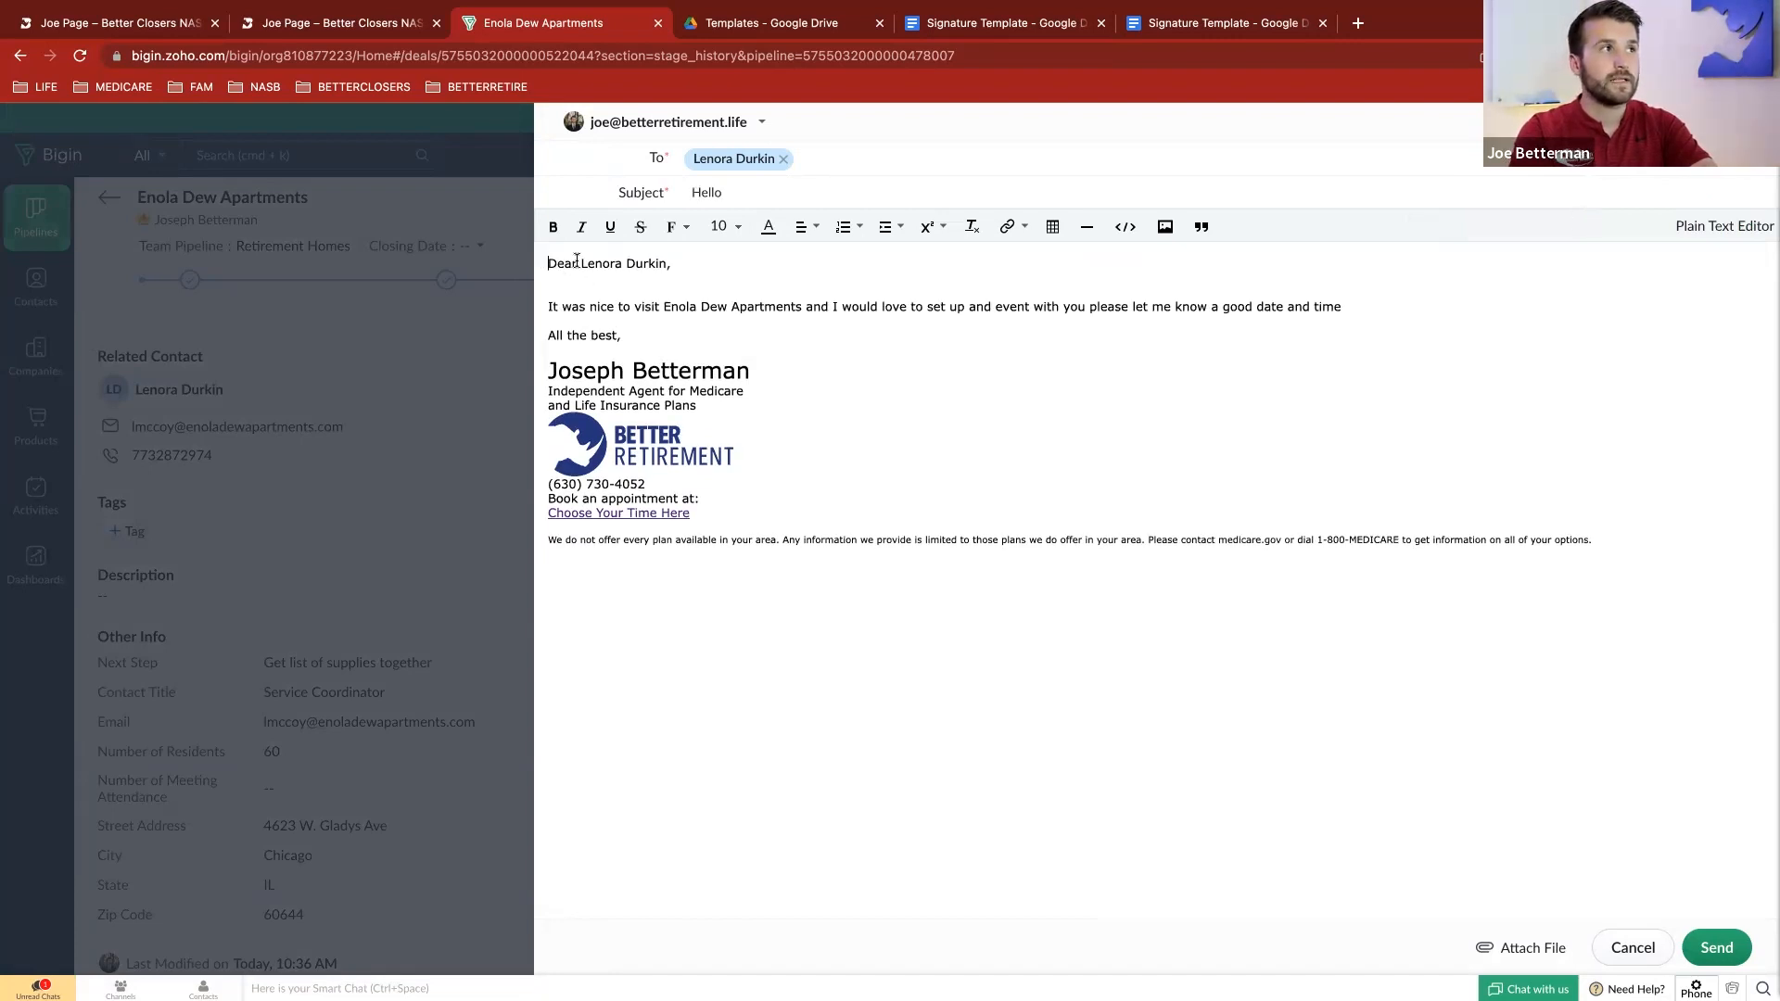
pyautogui.moveTo(547, 264); pyautogui.dragTo(699, 269)
pyautogui.moveTo(546, 303); pyautogui.dragTo(1053, 337)
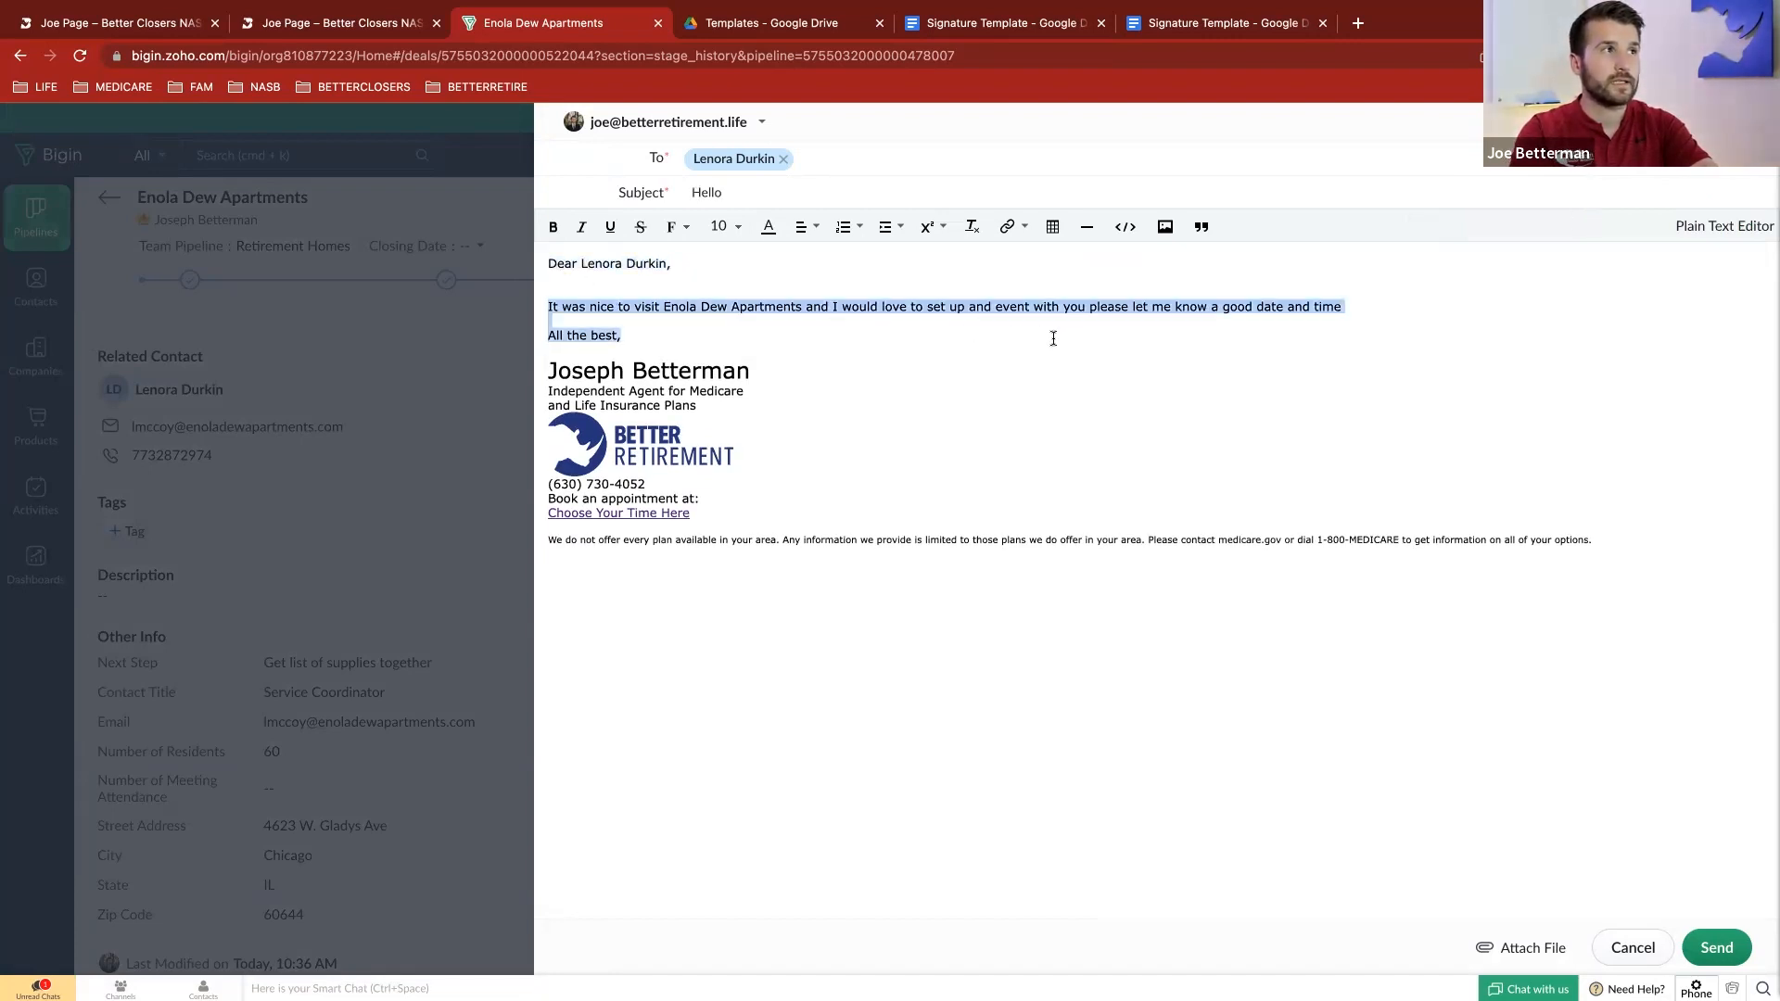
pyautogui.moveTo(557, 370); pyautogui.dragTo(942, 615)
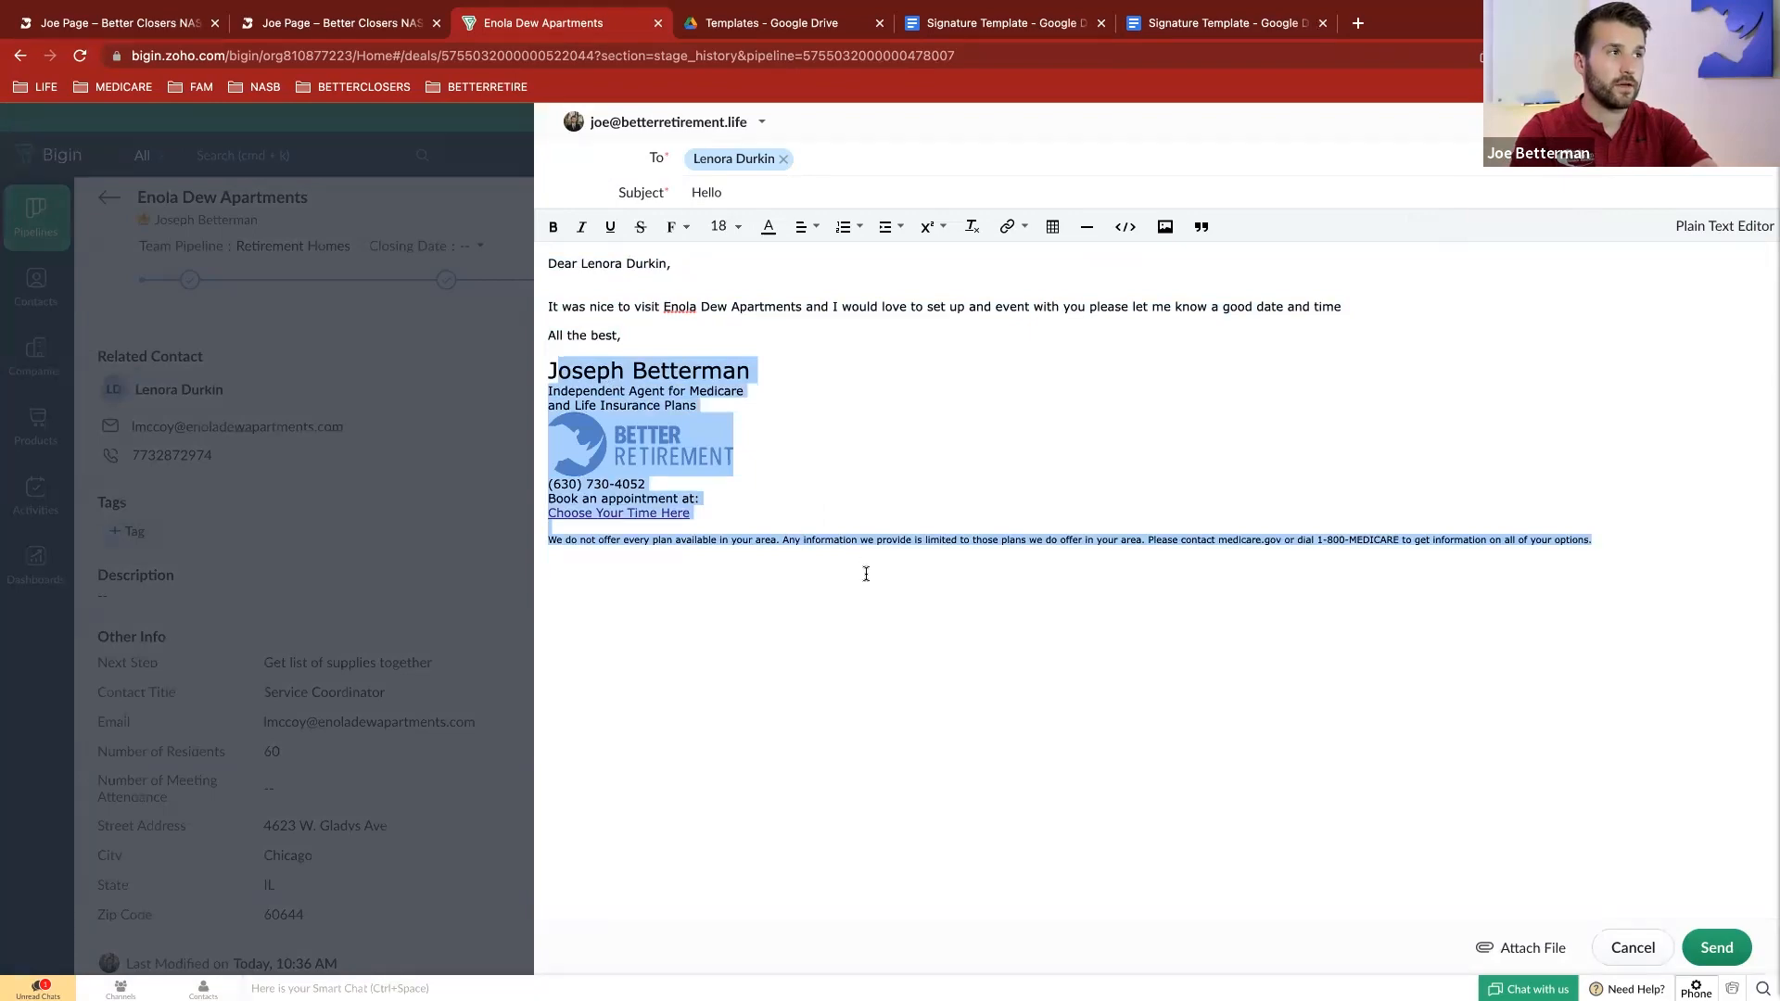
pyautogui.click(1633, 947)
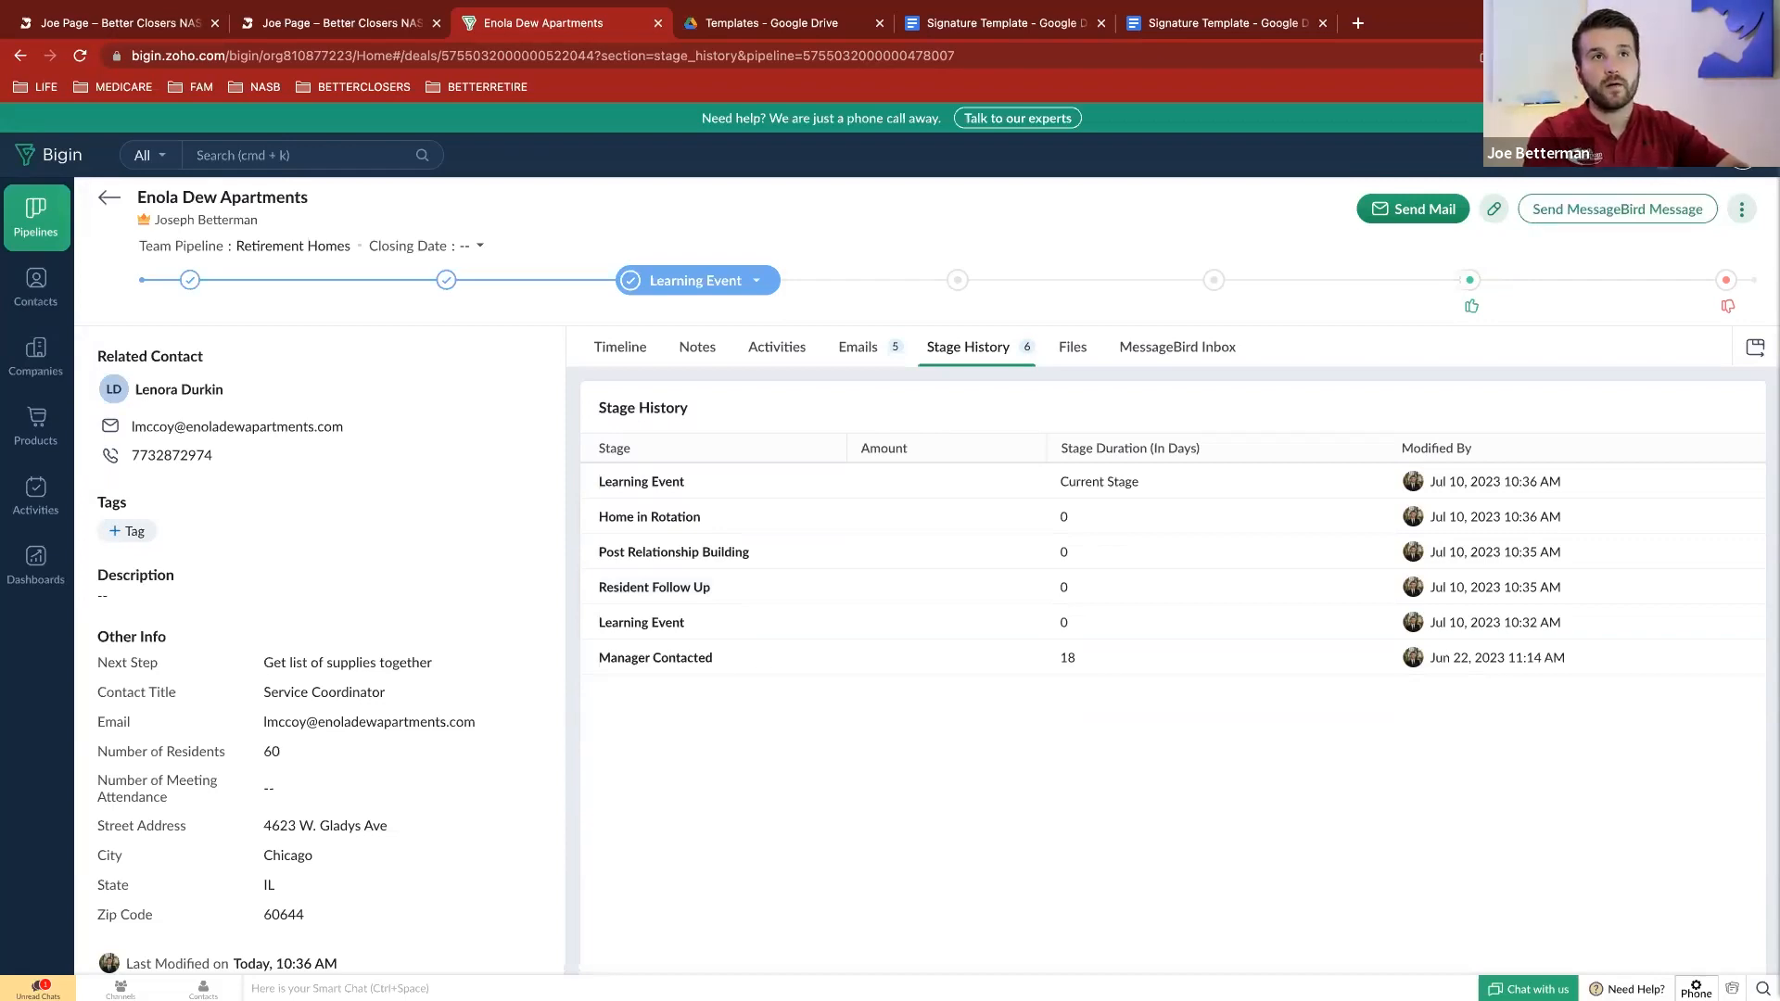
# View the Signals notifications about received and opened emails, and close the list
pyautogui.click(1616, 155)
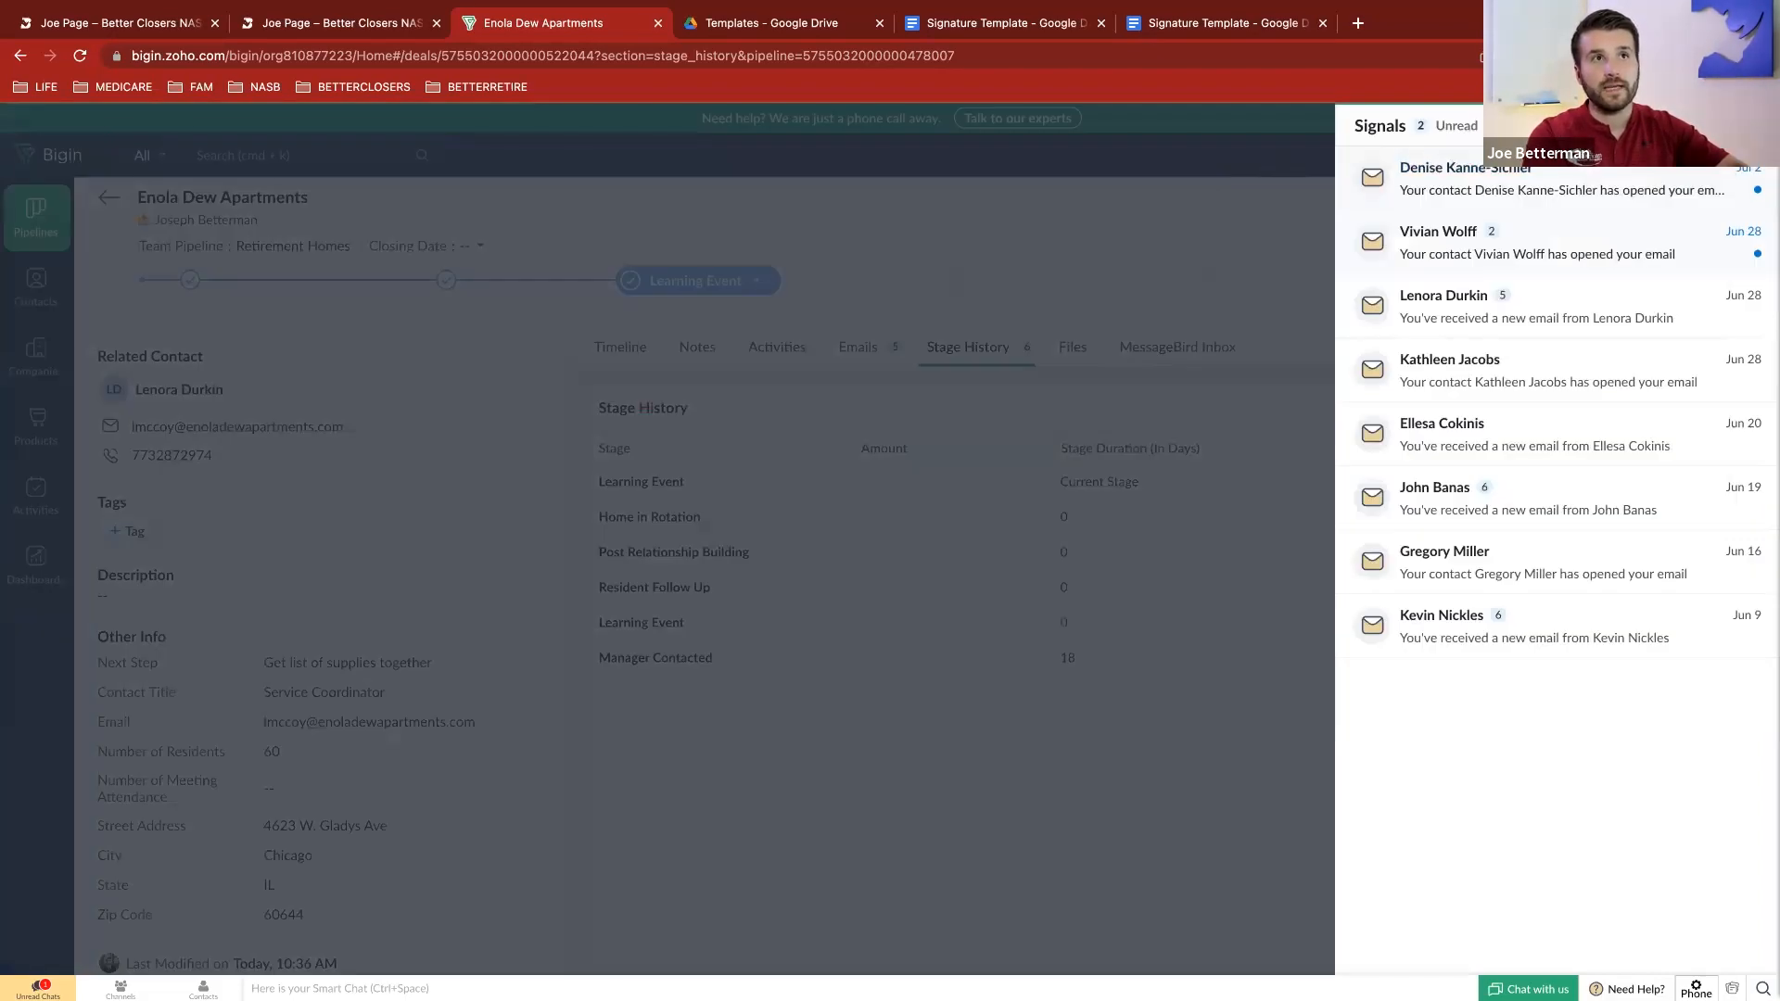
pyautogui.click(1753, 126)
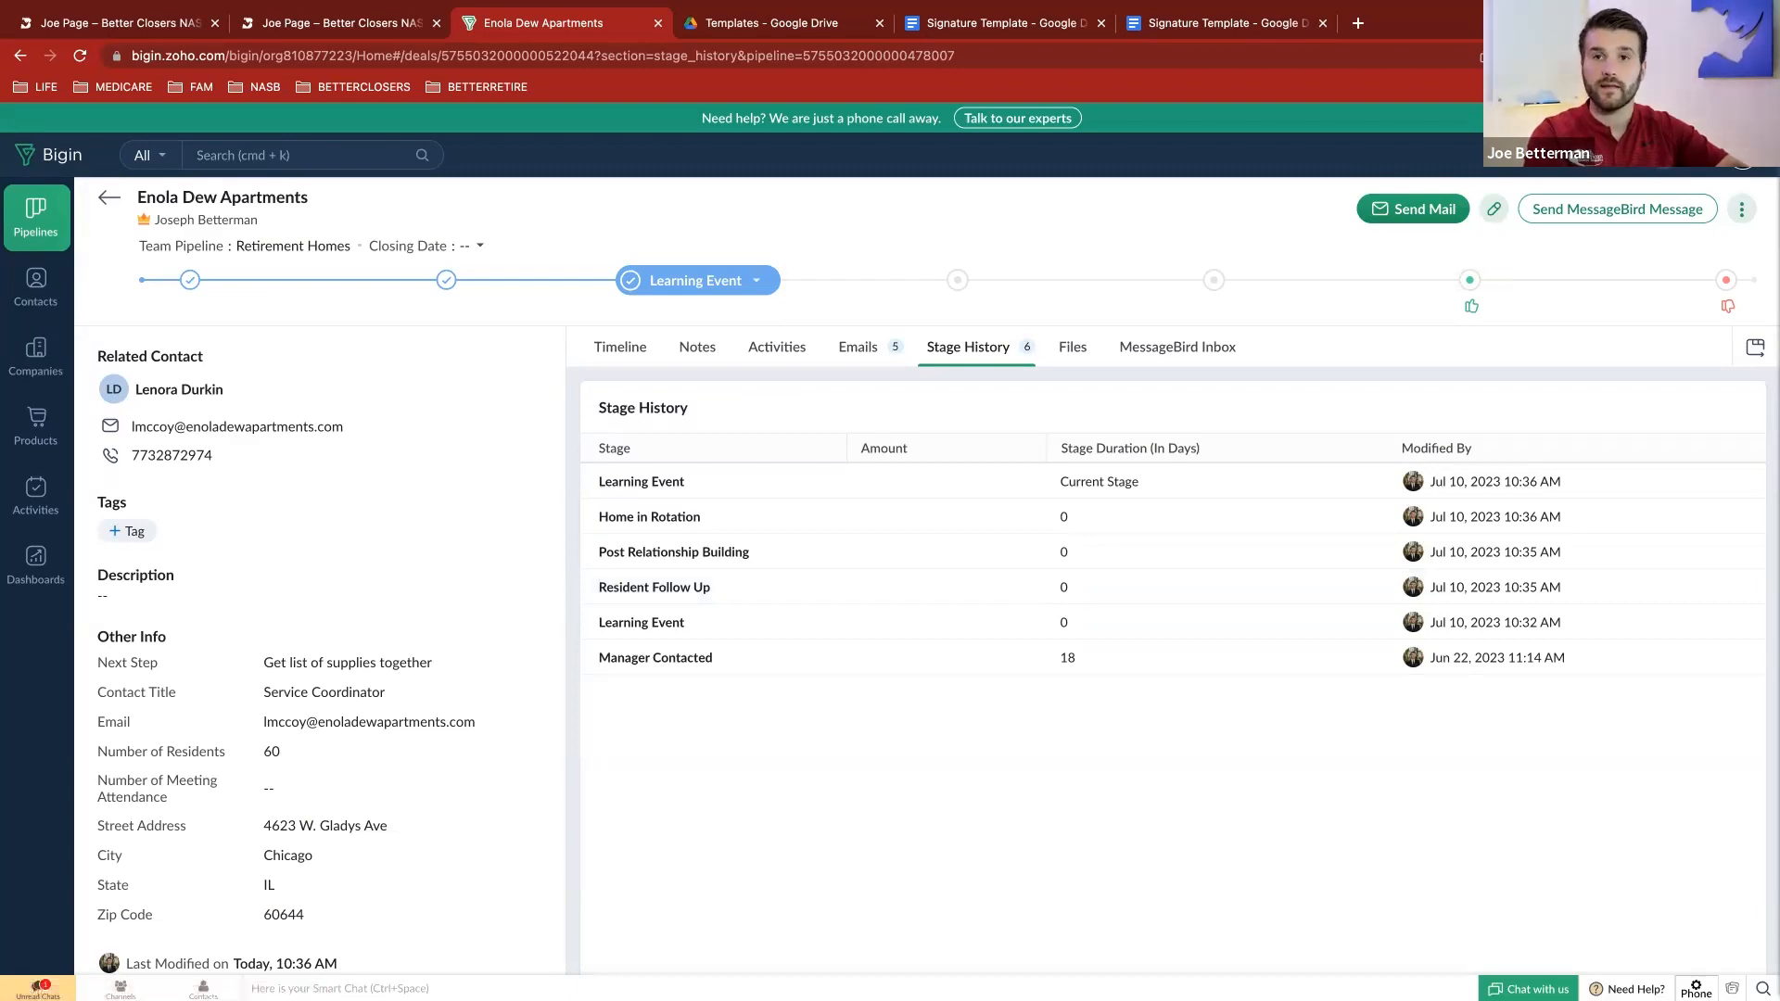
pyautogui.click(1616, 155)
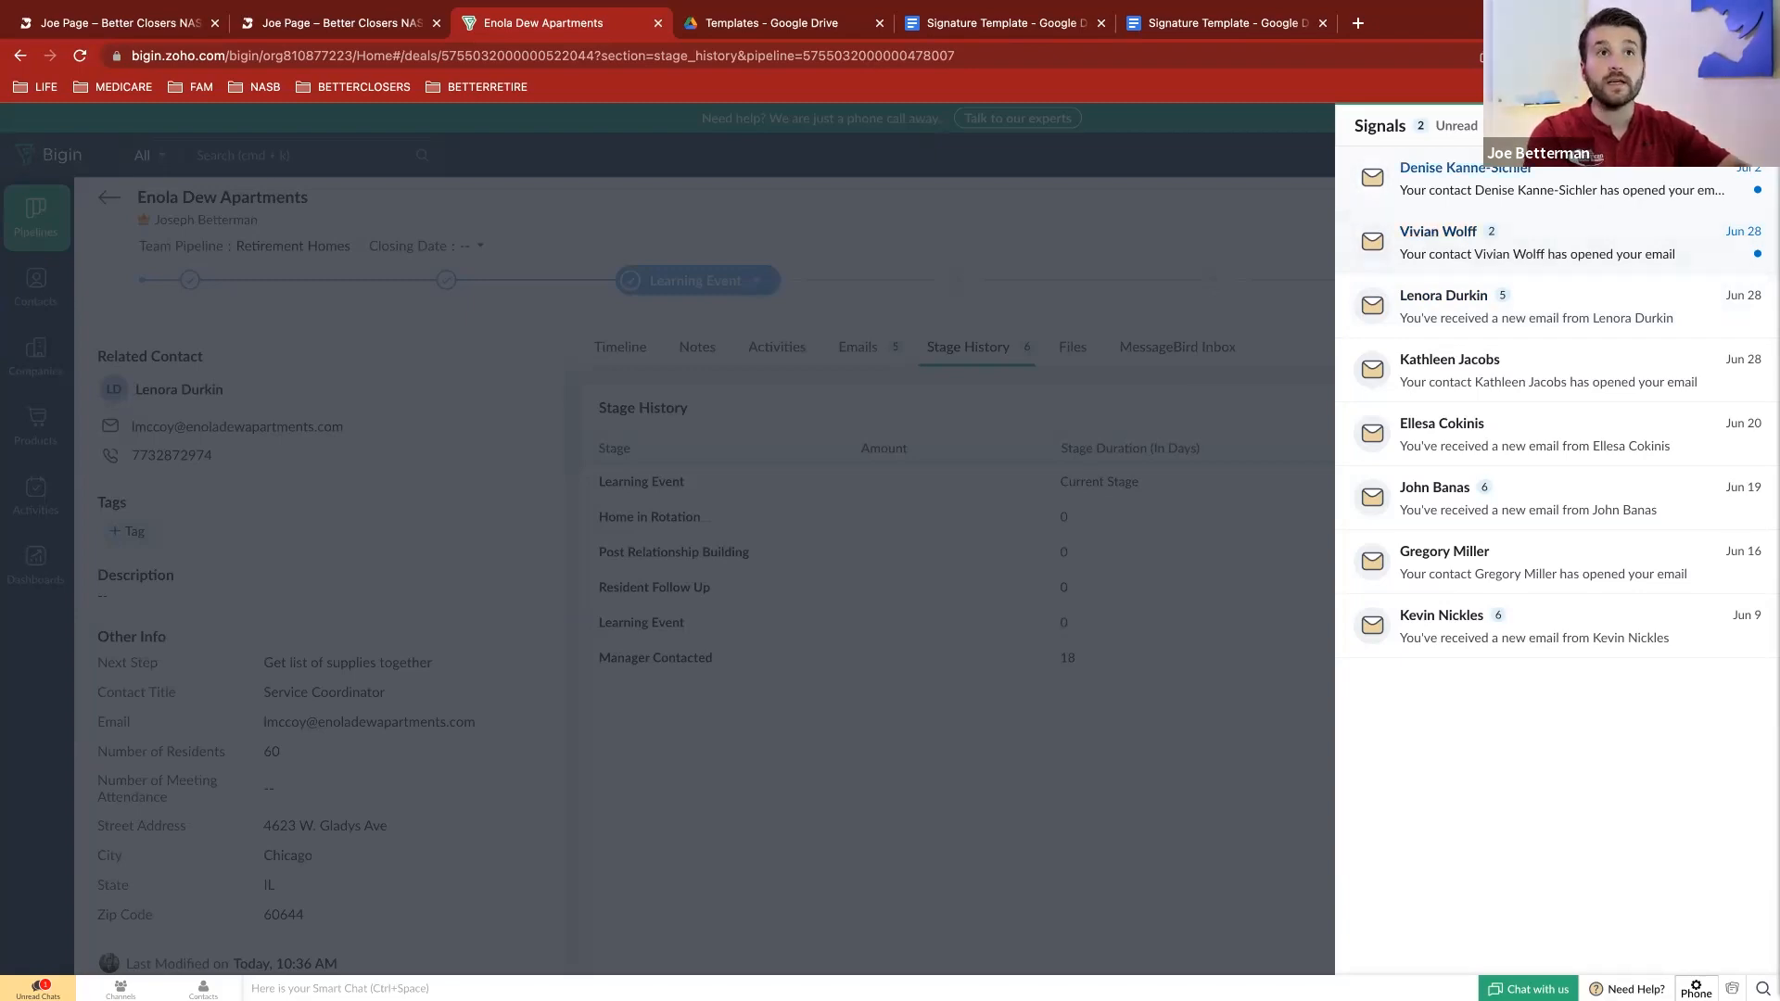
pyautogui.click(1756, 125)
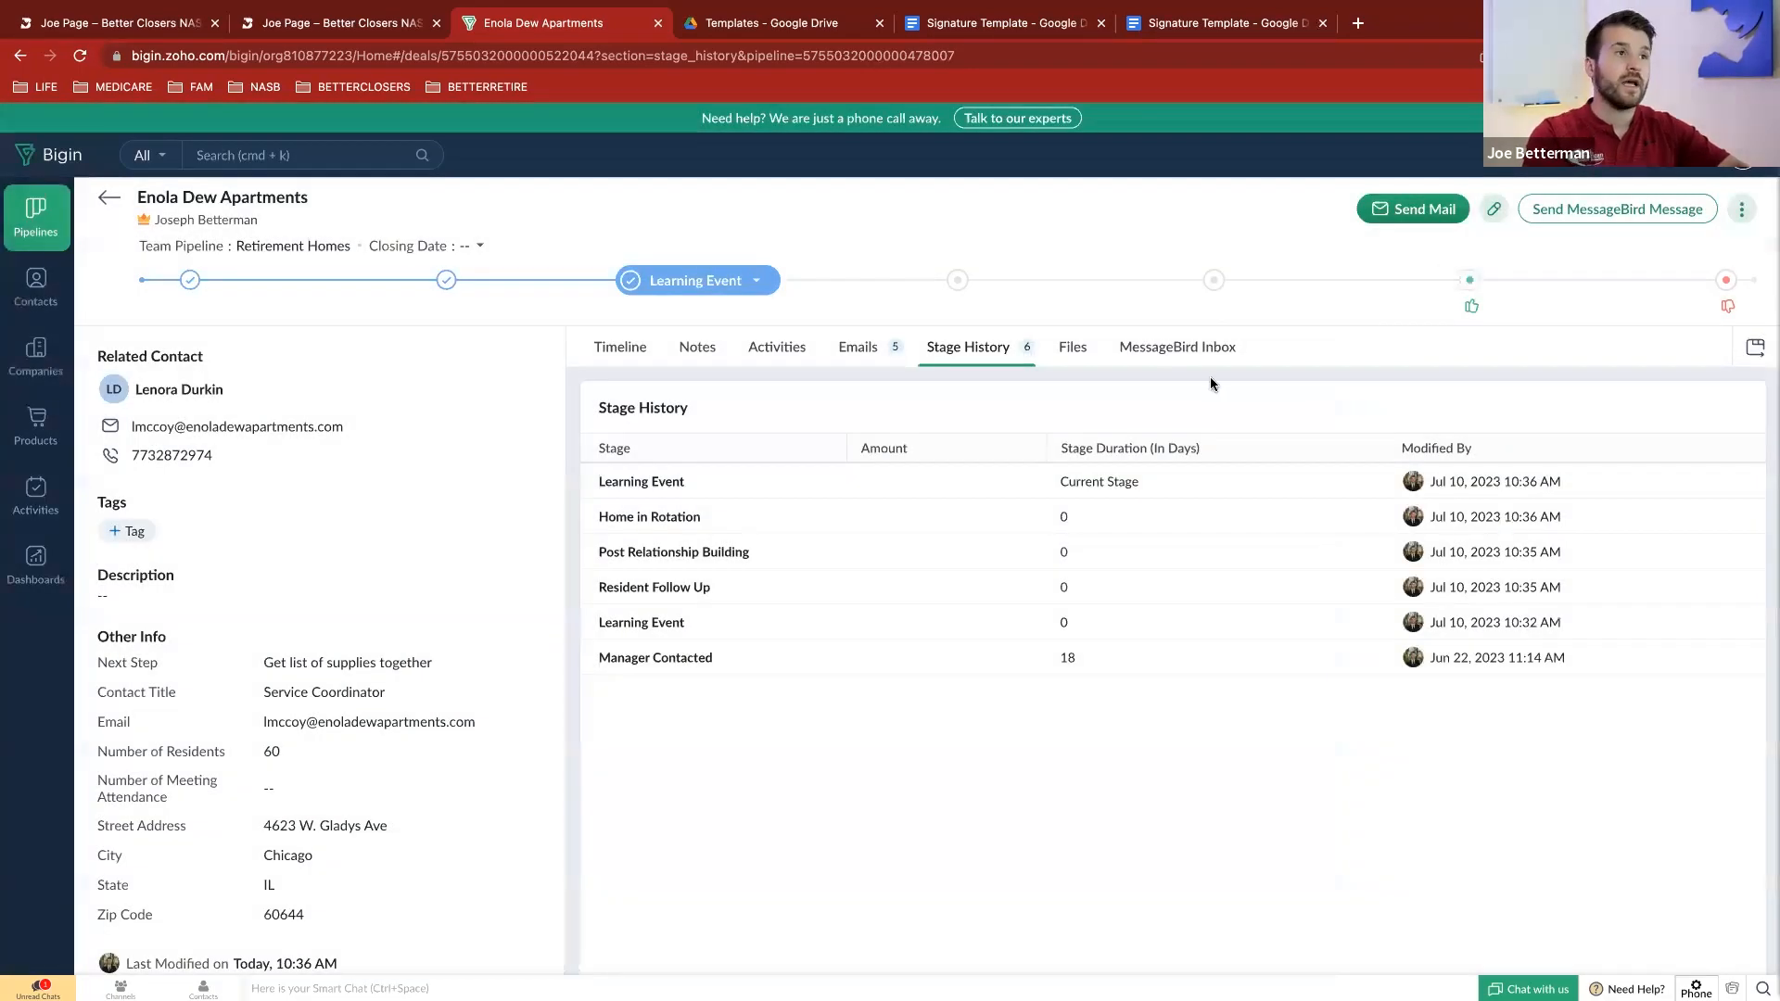